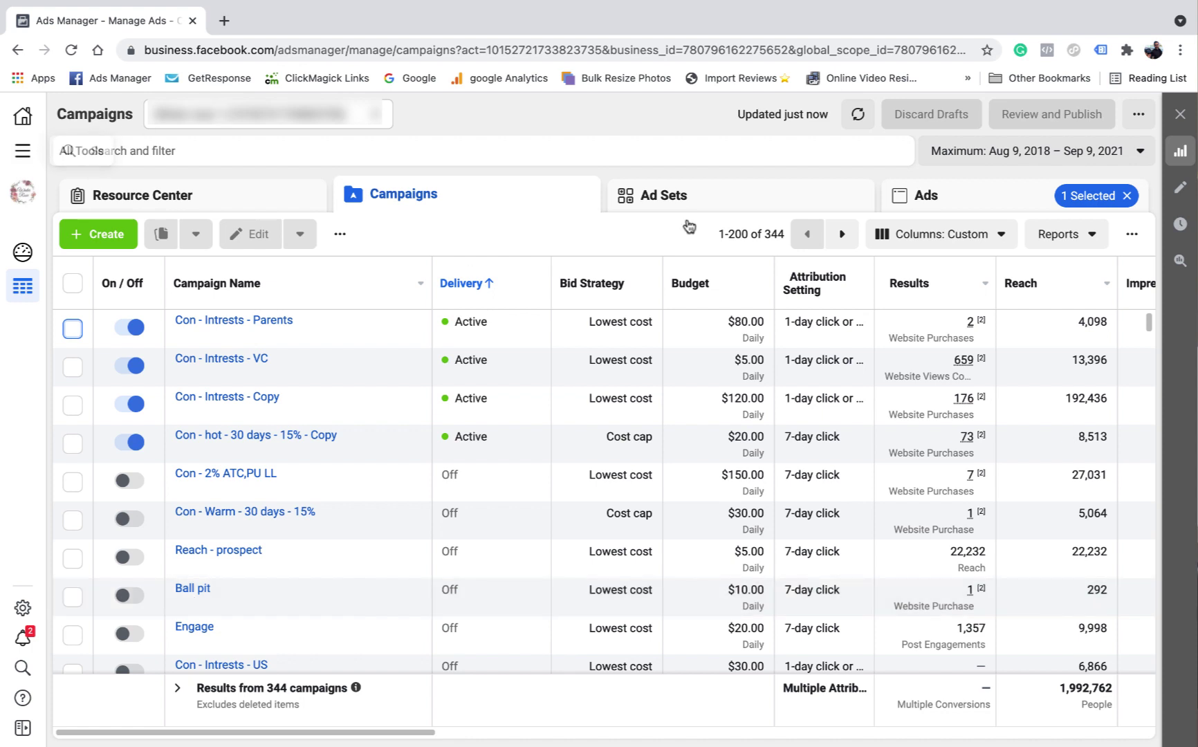
- In Audiences, start a custom audience with Instagram account engagement as its source
click(23, 154)
click(215, 197)
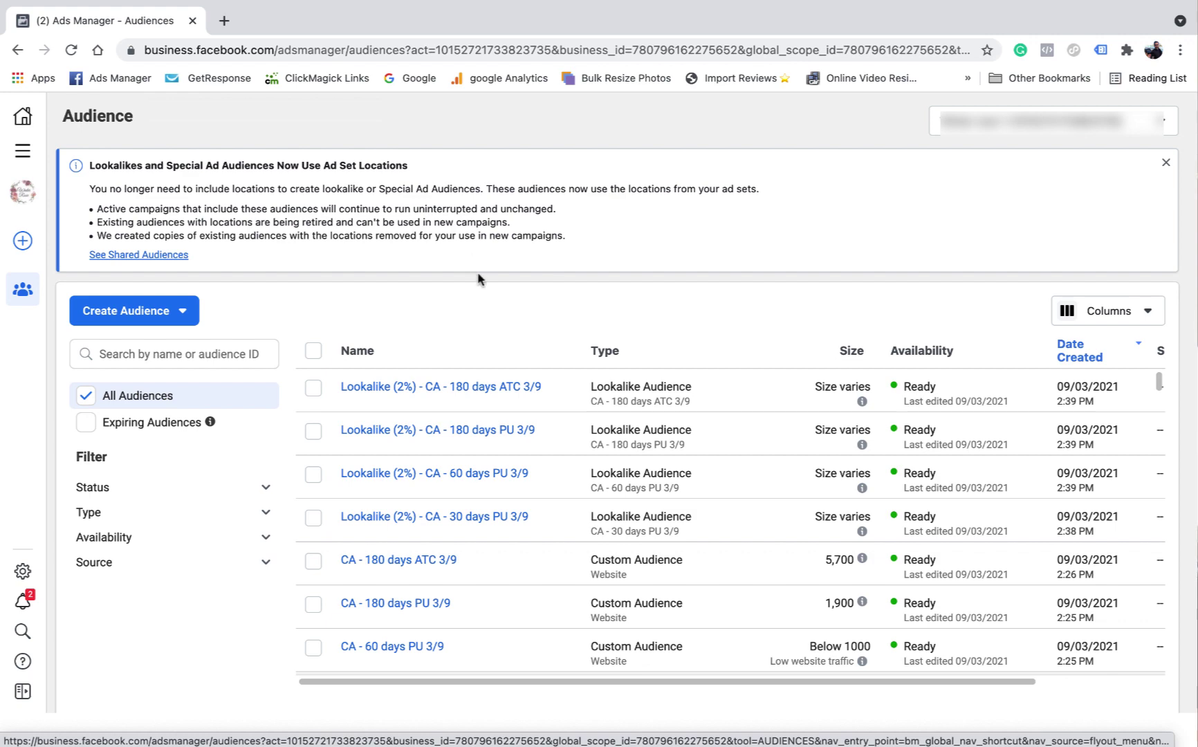
click(187, 312)
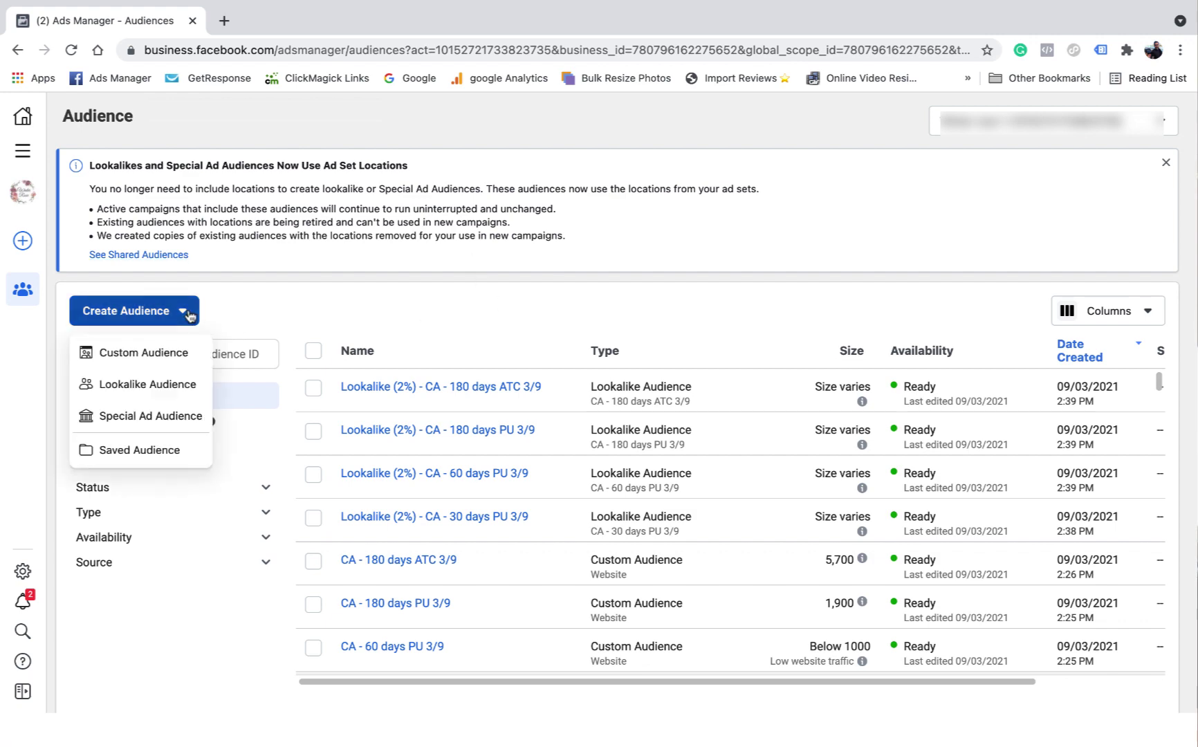
click(149, 354)
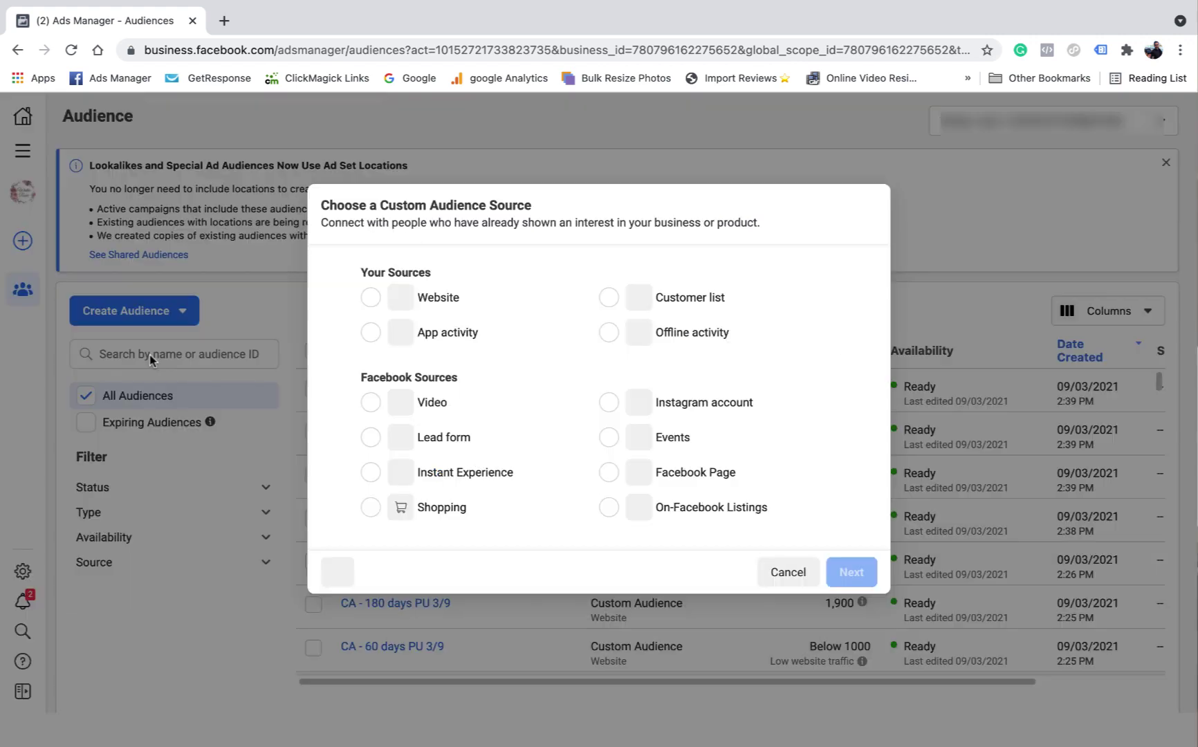
click(609, 402)
click(853, 572)
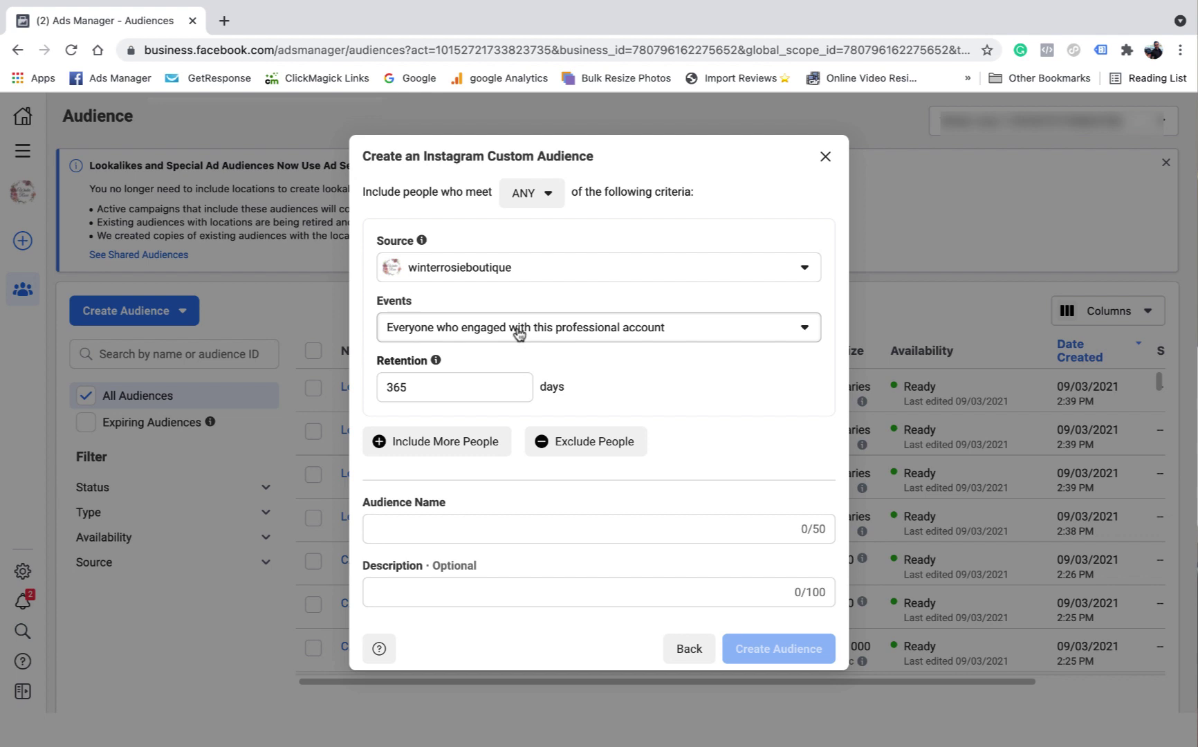
- Set 30-day retention, name it 'CA - 30 days IG 9/9', and create the audience
click(424, 391)
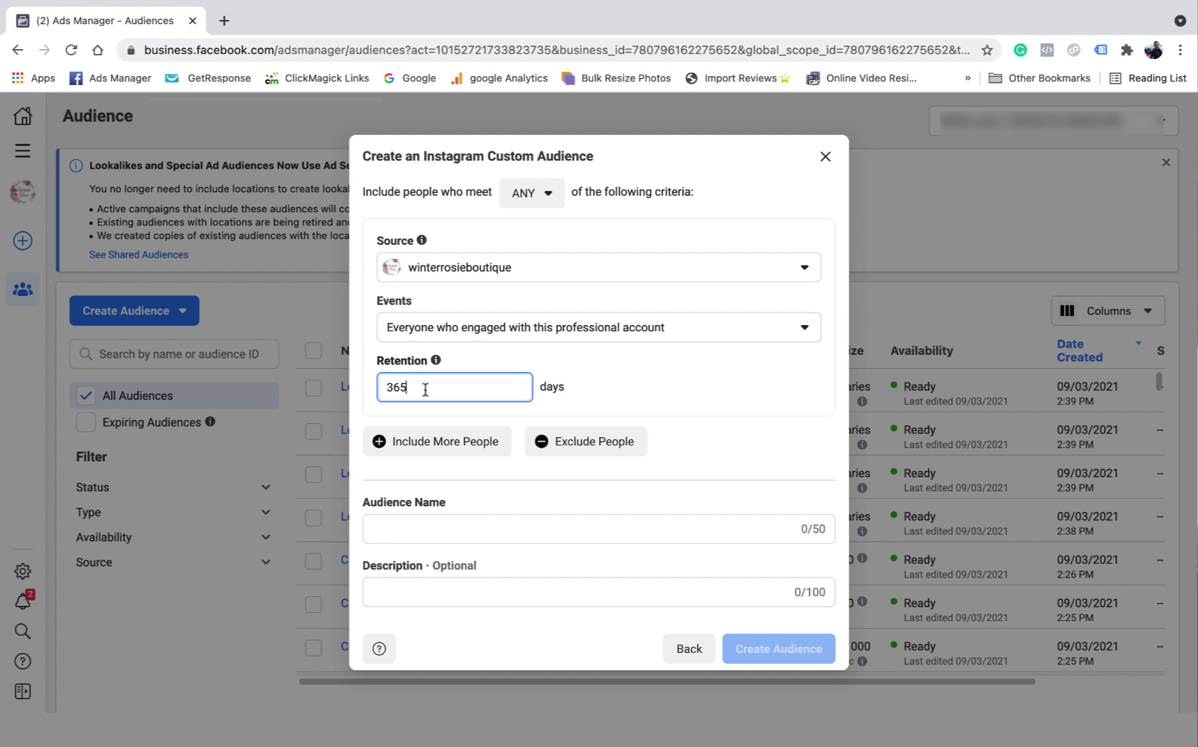
text(30)
click(402, 530)
text(CA - 30)
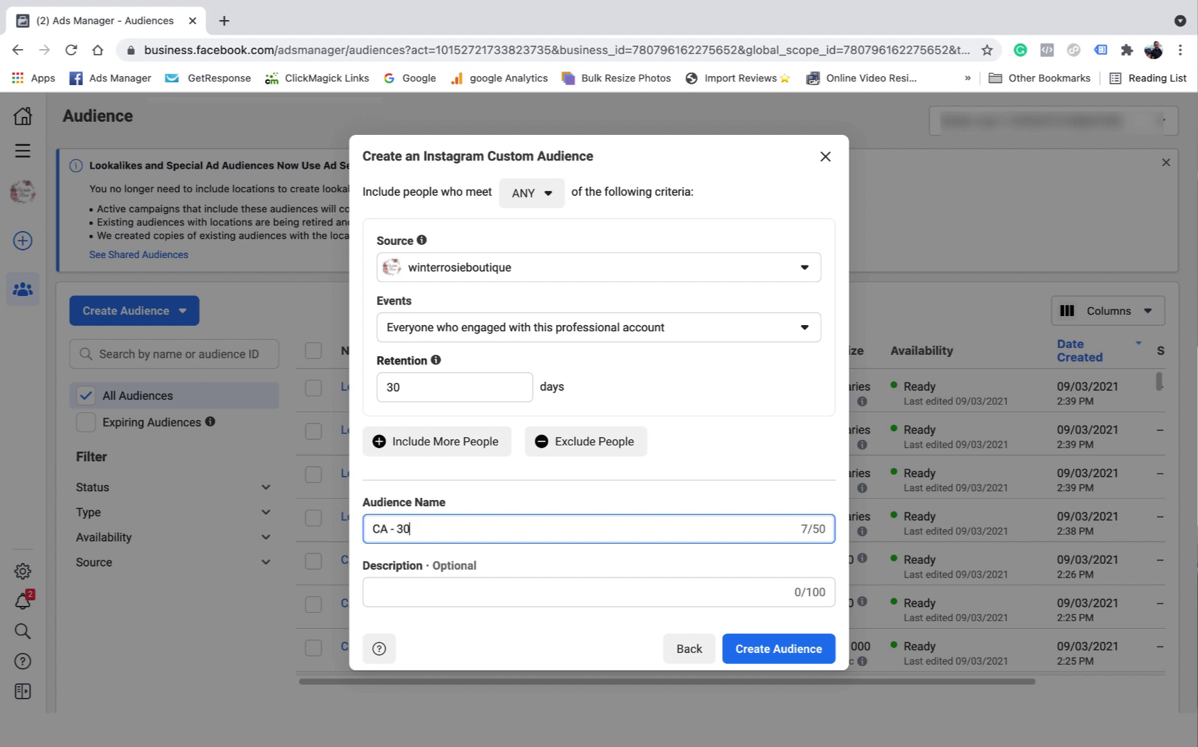
text( days IG 9/9)
click(796, 654)
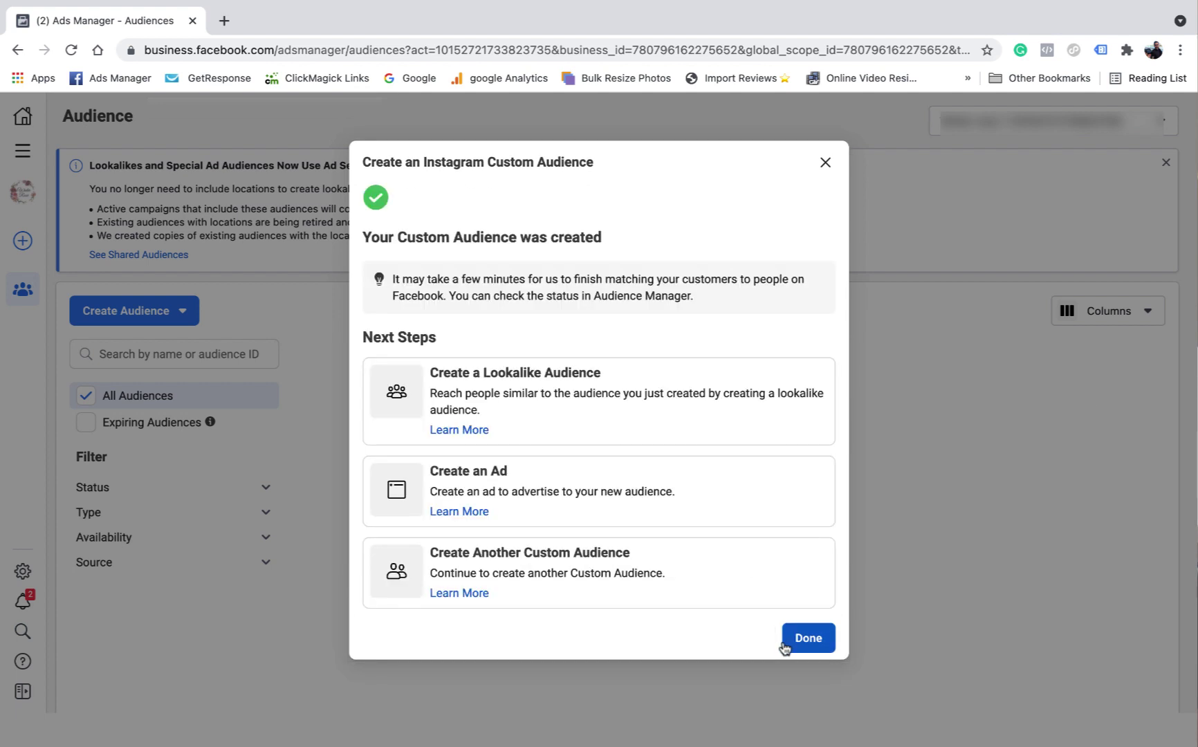
click(799, 634)
- Build a Facebook Page engagement custom audience, 30-day retention, named 'CA - 30 days FB 9/9'
click(176, 317)
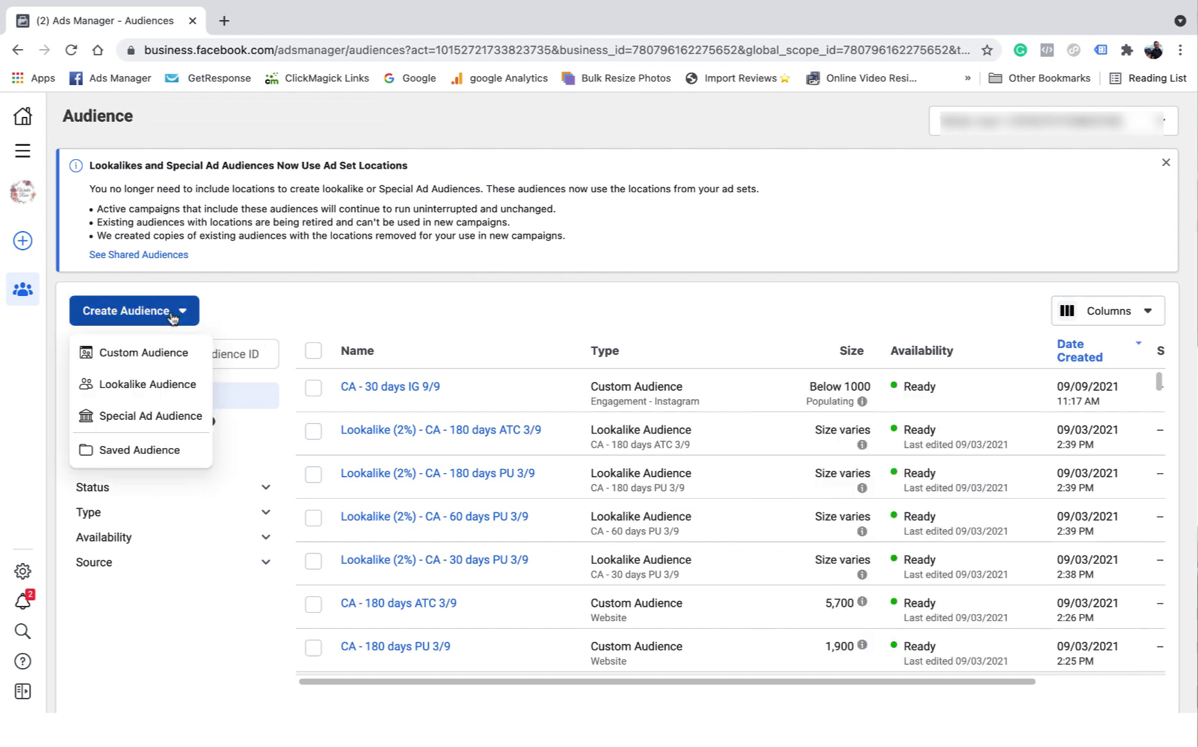
click(166, 350)
click(613, 474)
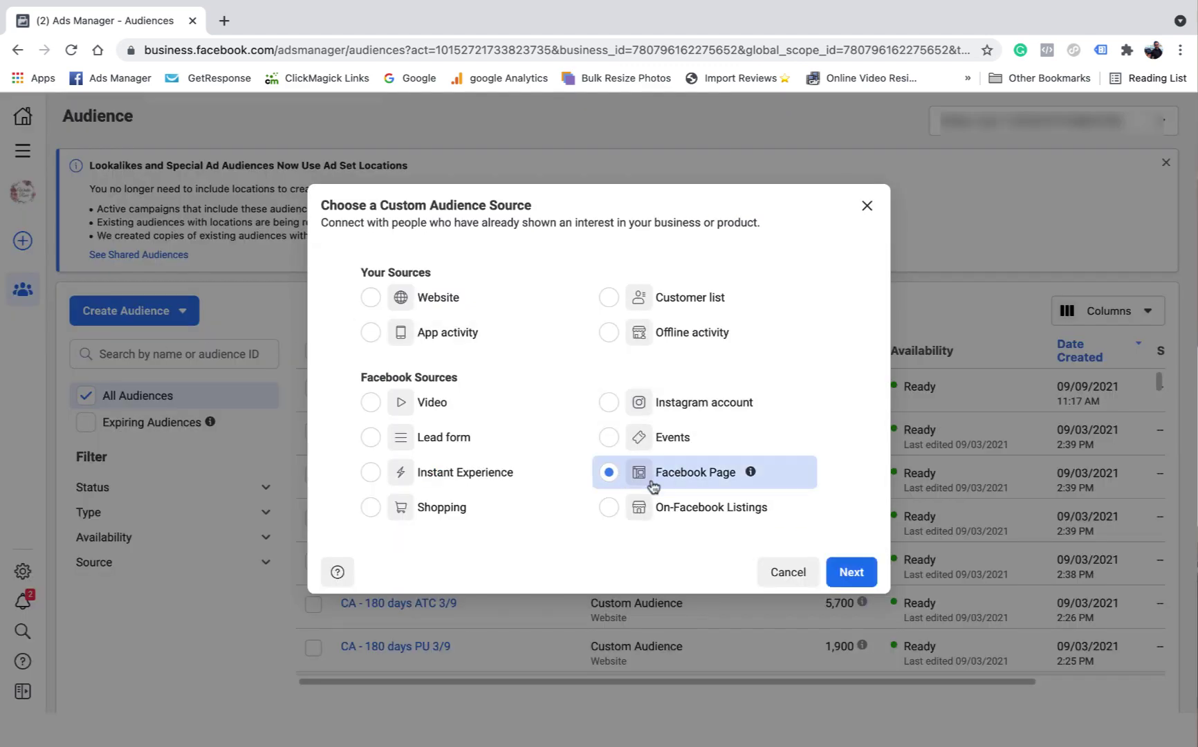
click(855, 573)
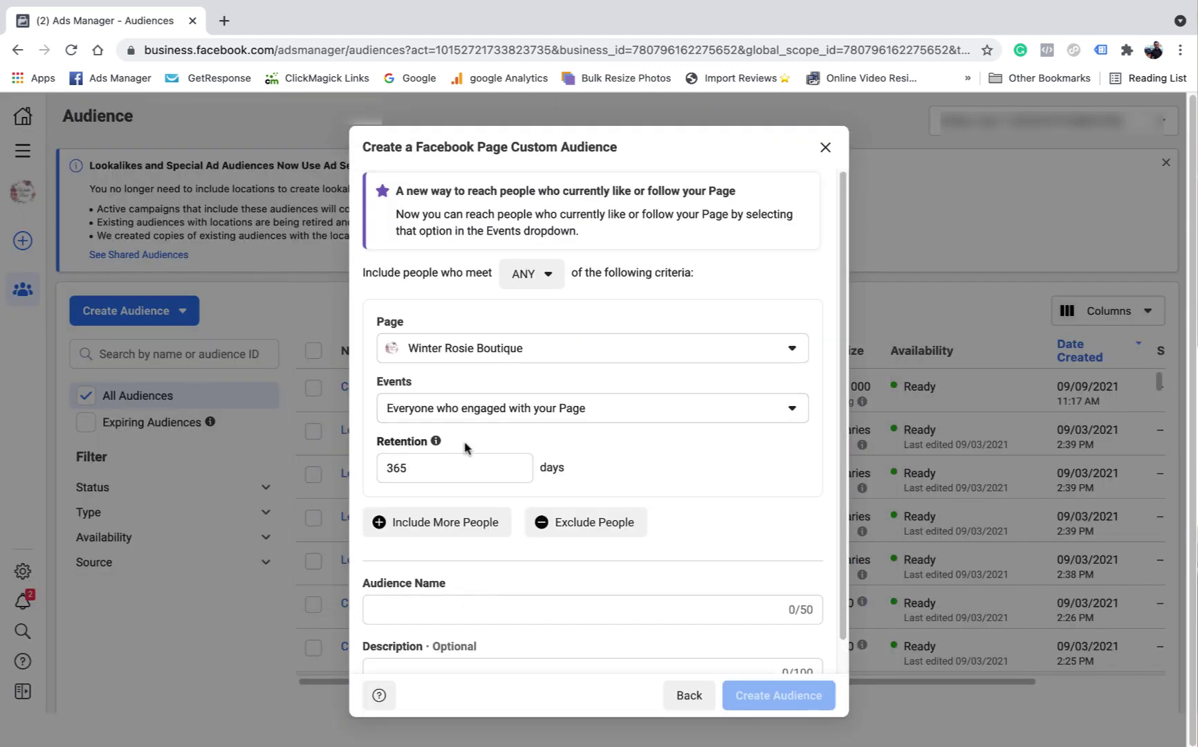
click(429, 469)
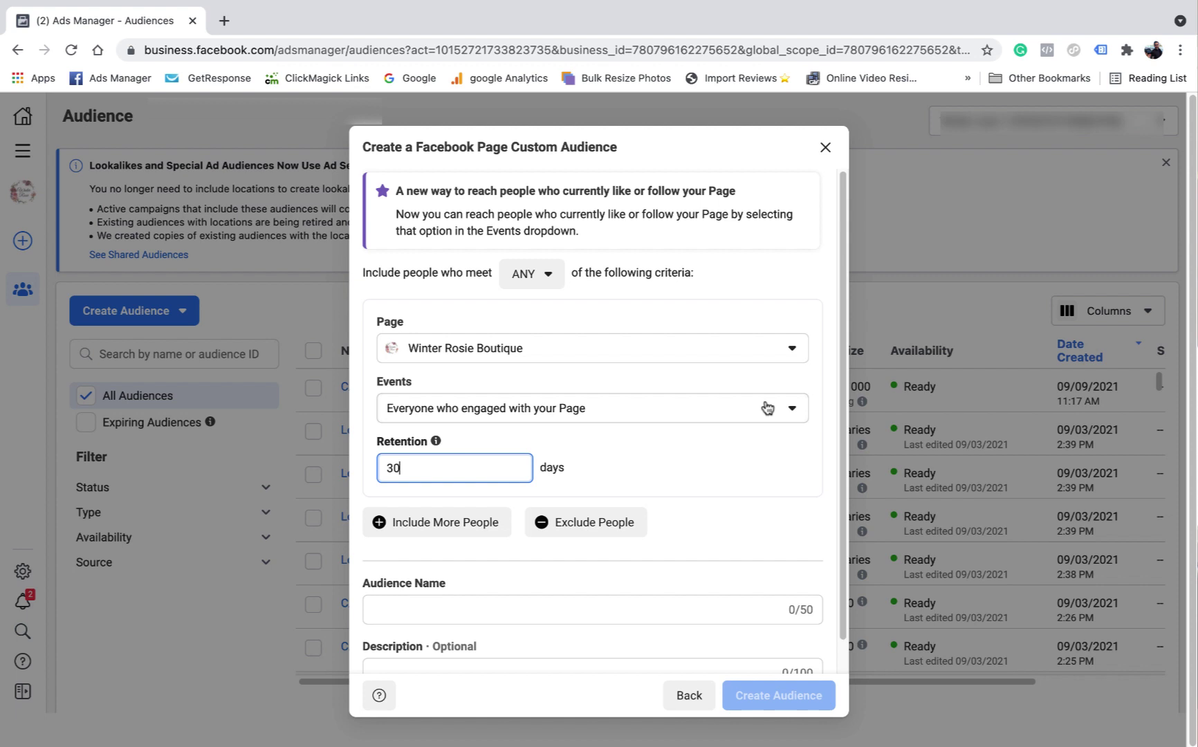
click(404, 610)
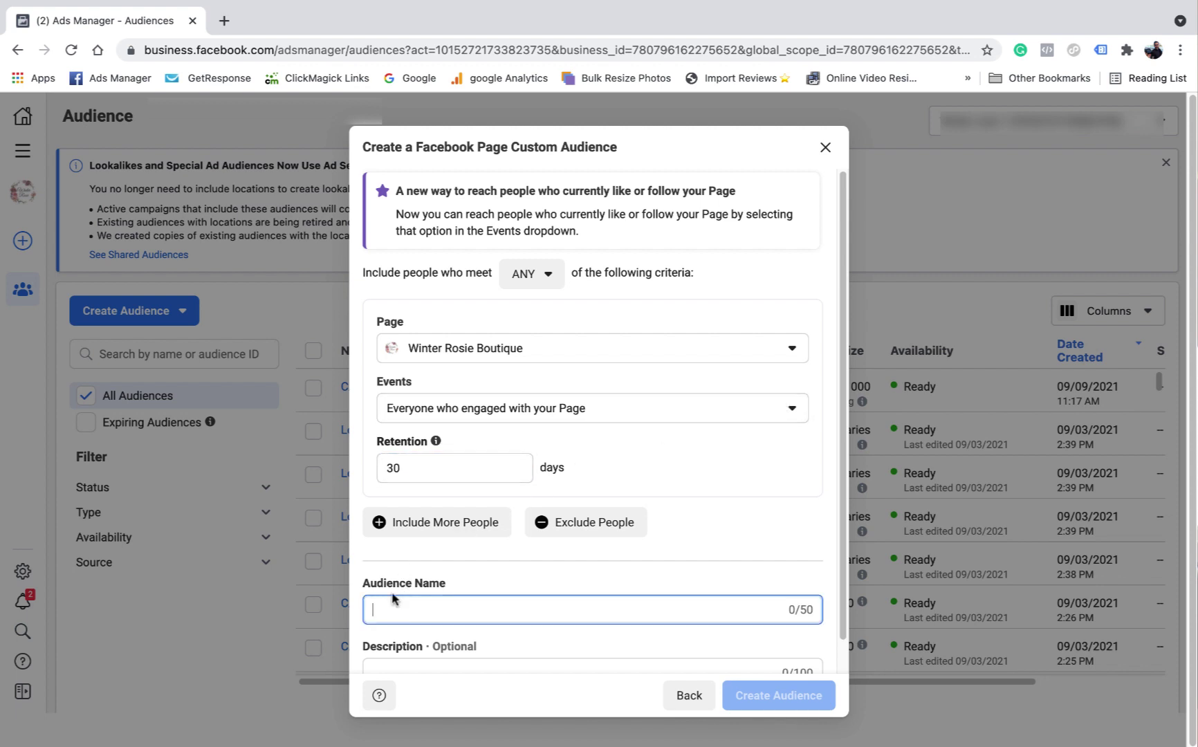
text(CA)
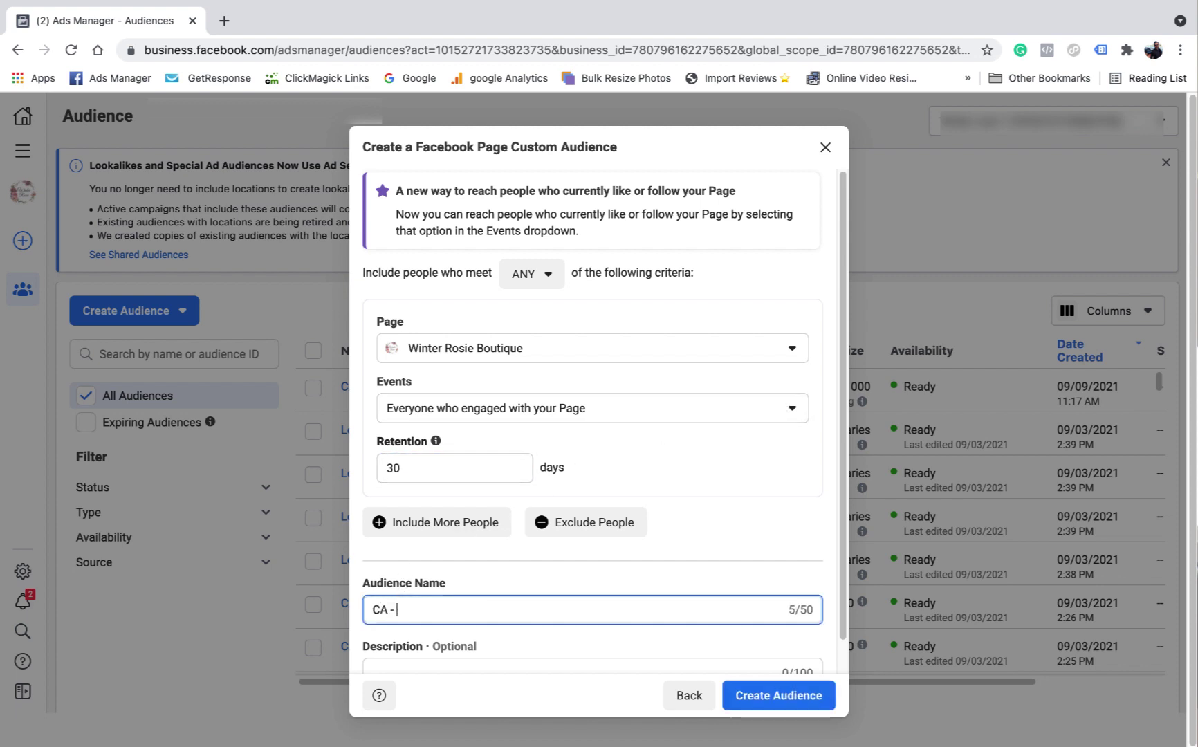
text( - 30 days FB 9/9)
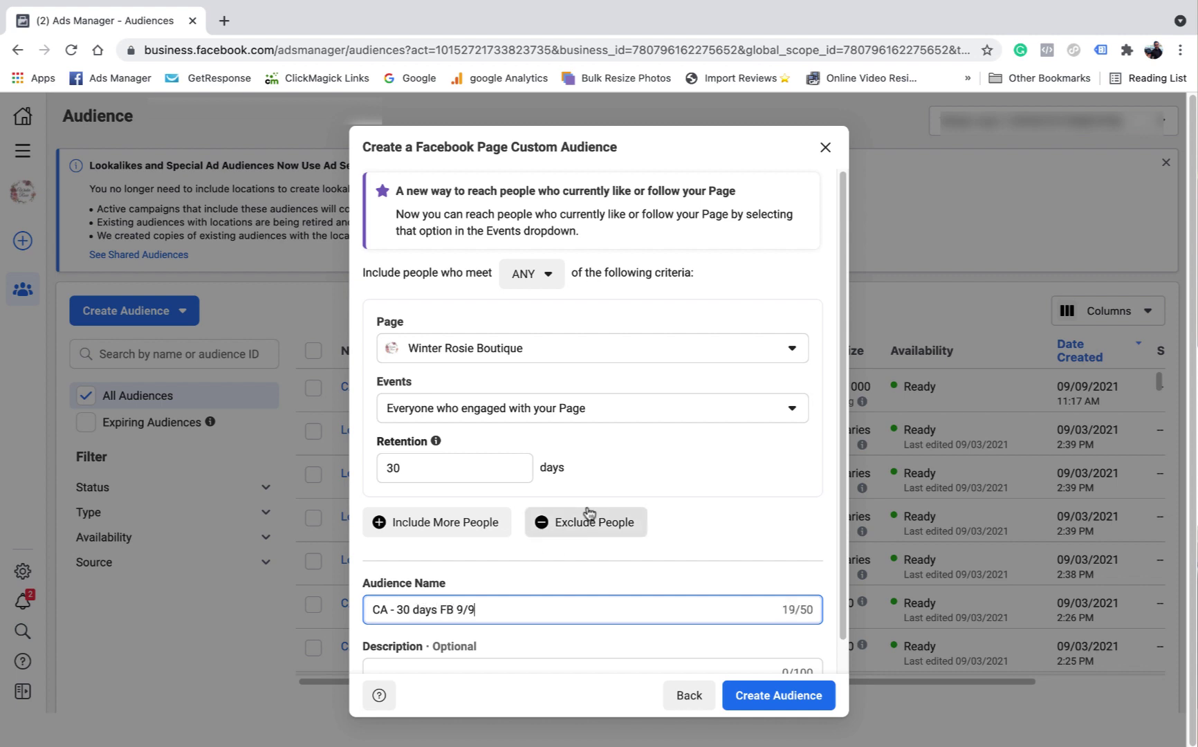
scroll(586, 512, down, 1)
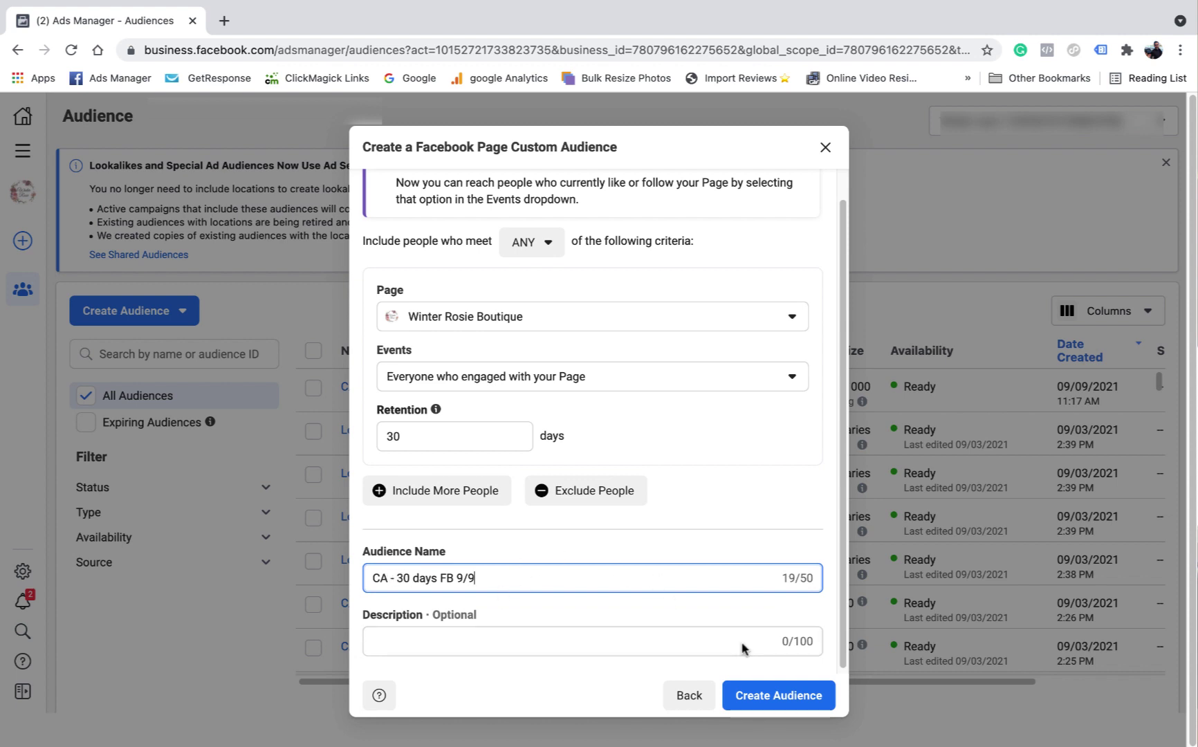
click(799, 703)
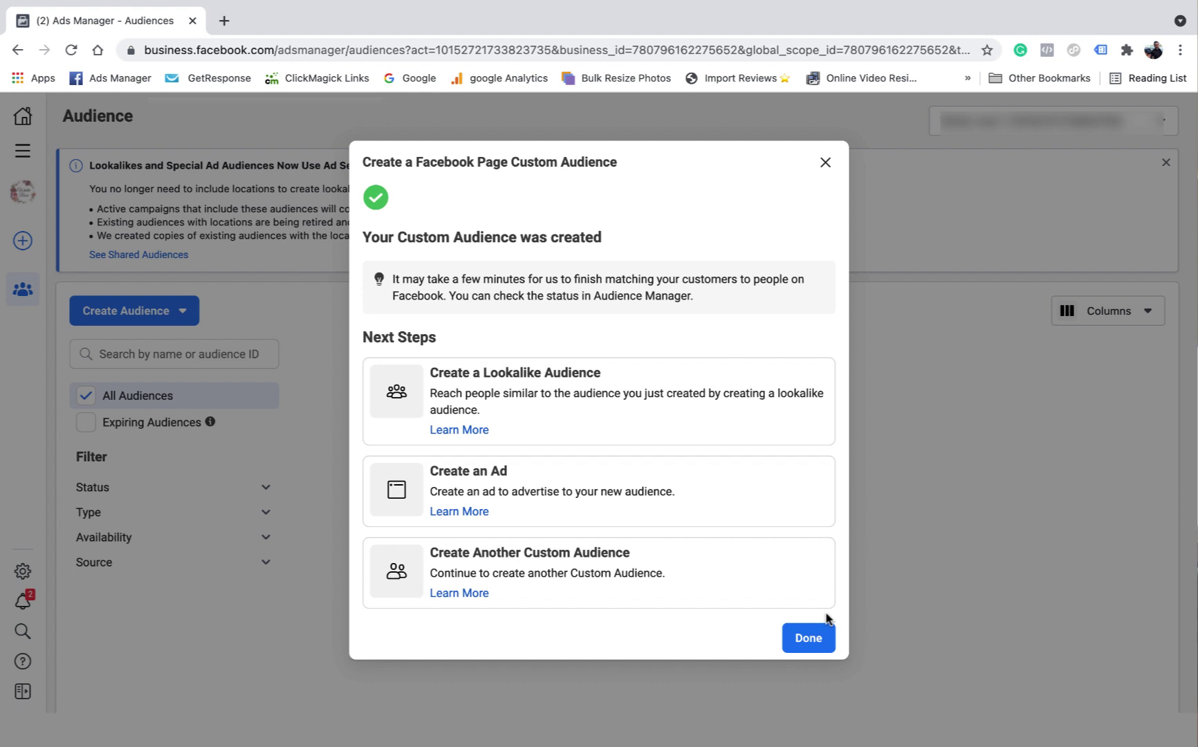
click(815, 635)
- Build an Instagram engagement custom audience, keeping 365-day retention, named 'CA - 365 days IG 9/9'
click(167, 317)
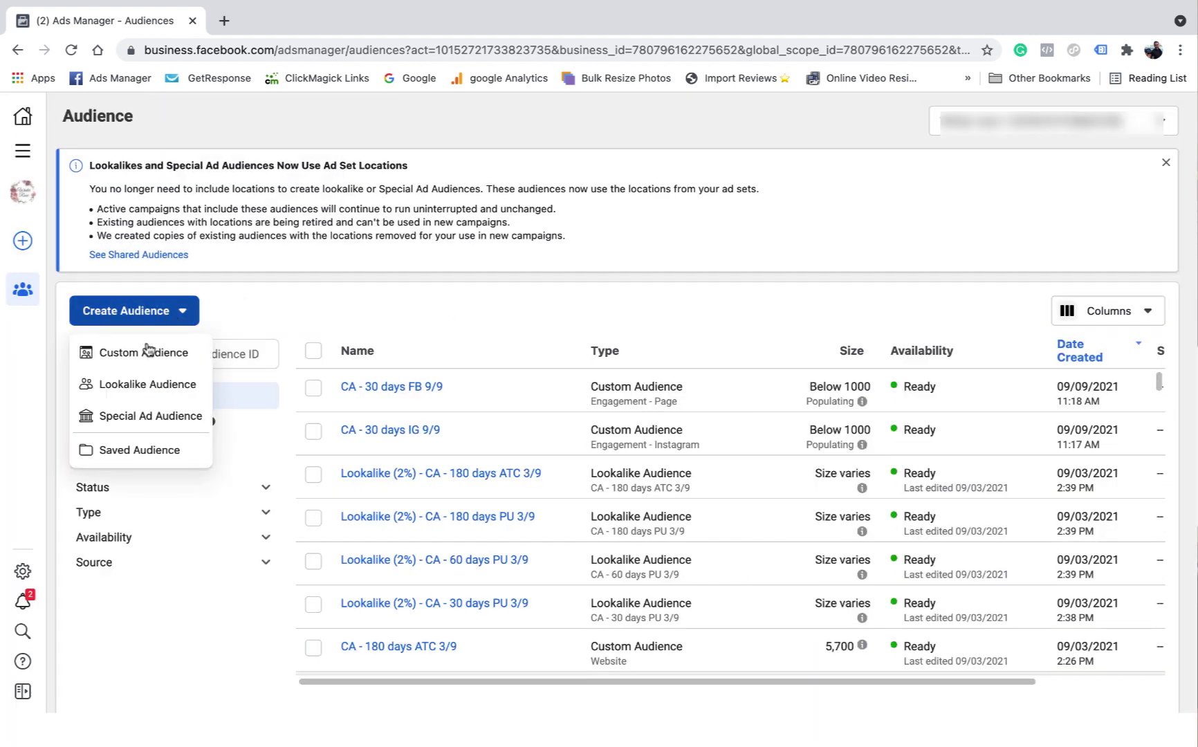
click(147, 351)
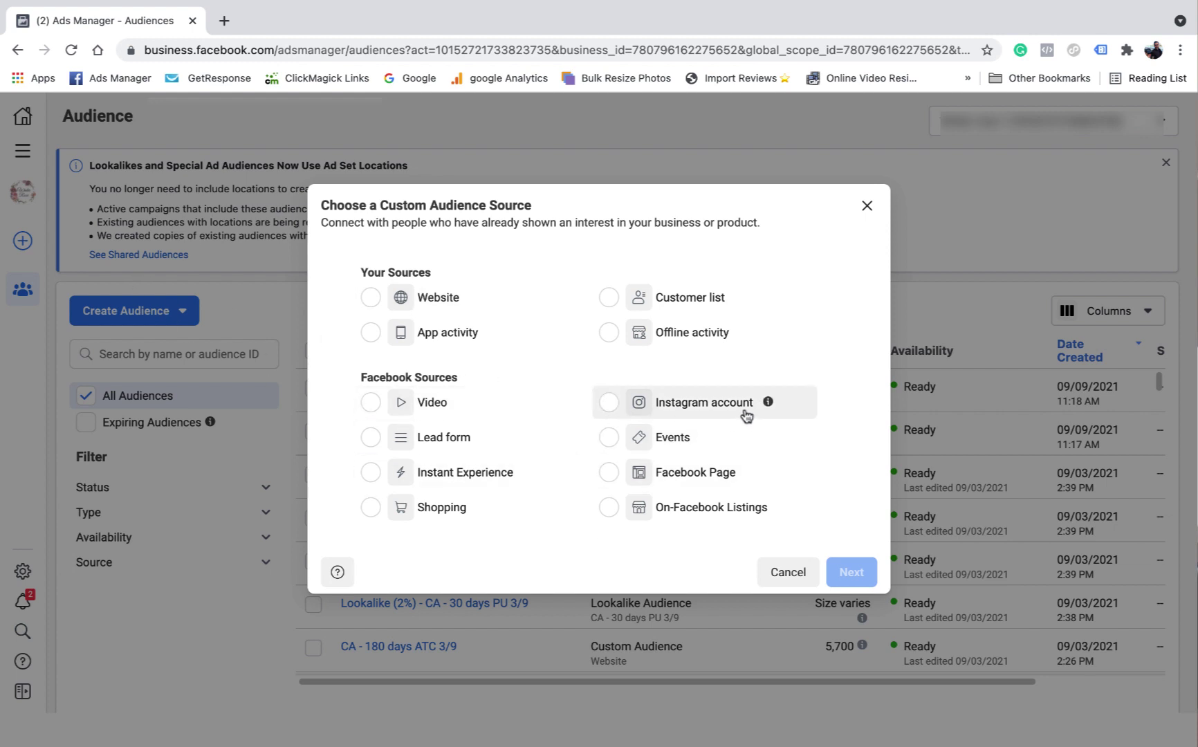
click(652, 402)
click(852, 572)
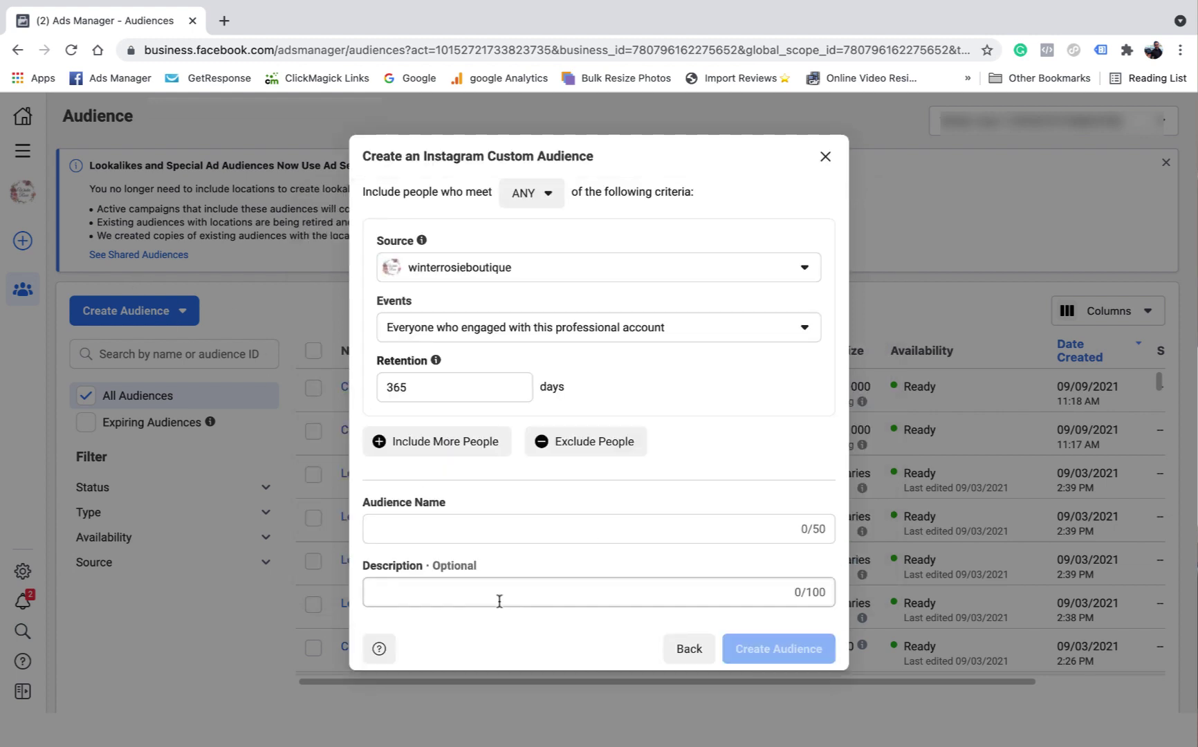
click(375, 527)
text(CA)
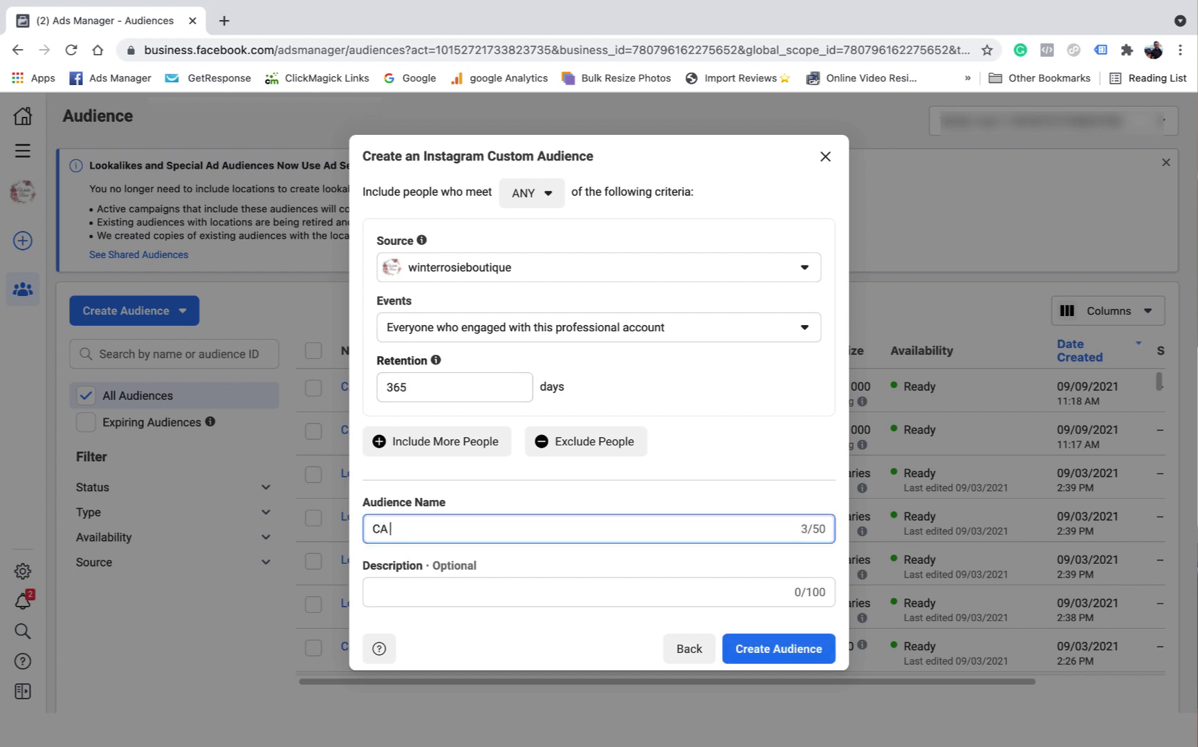
text( - 365 days IG 9/9)
click(793, 651)
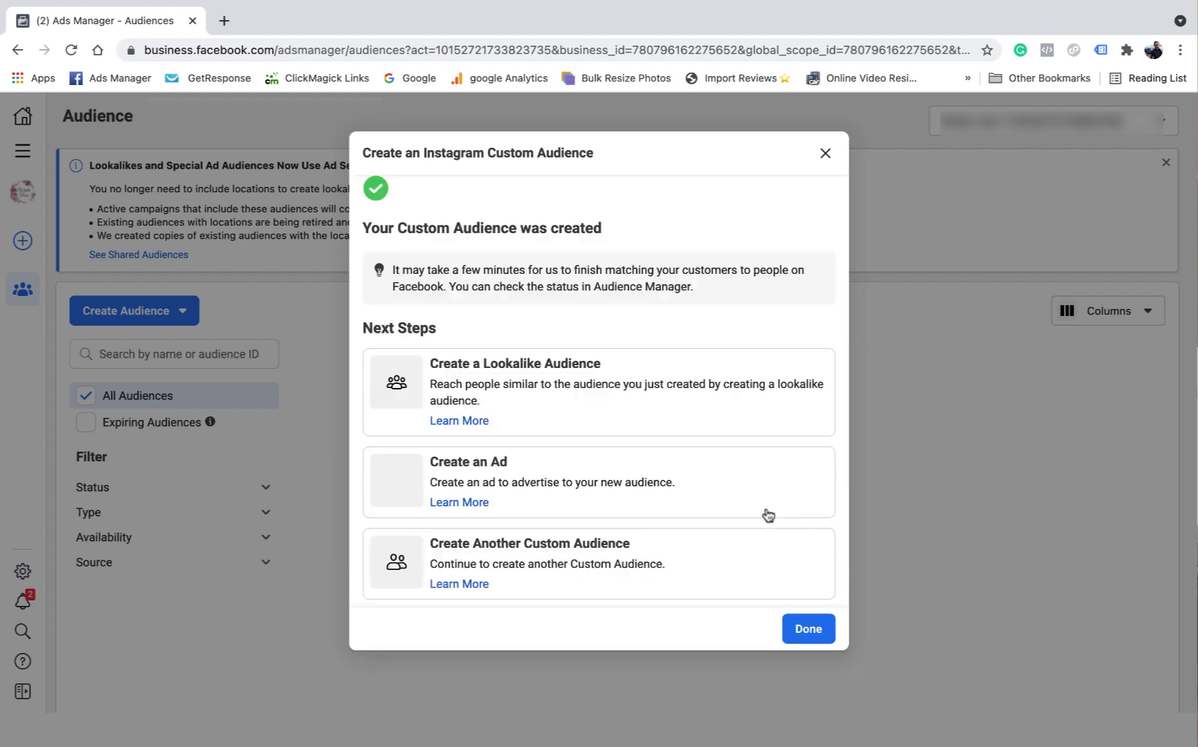
click(806, 644)
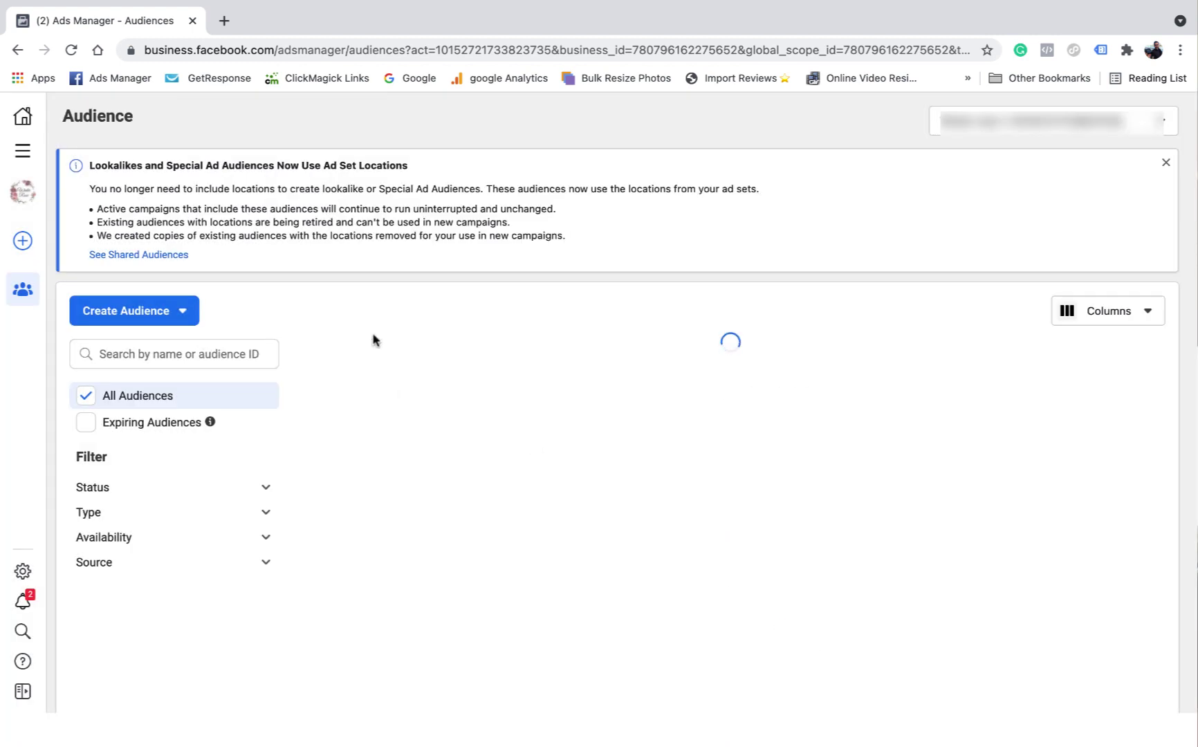
- Build a Facebook Page engagement custom audience, keeping 365-day retention, named 'CA - 365 days FB 9/9'
click(166, 312)
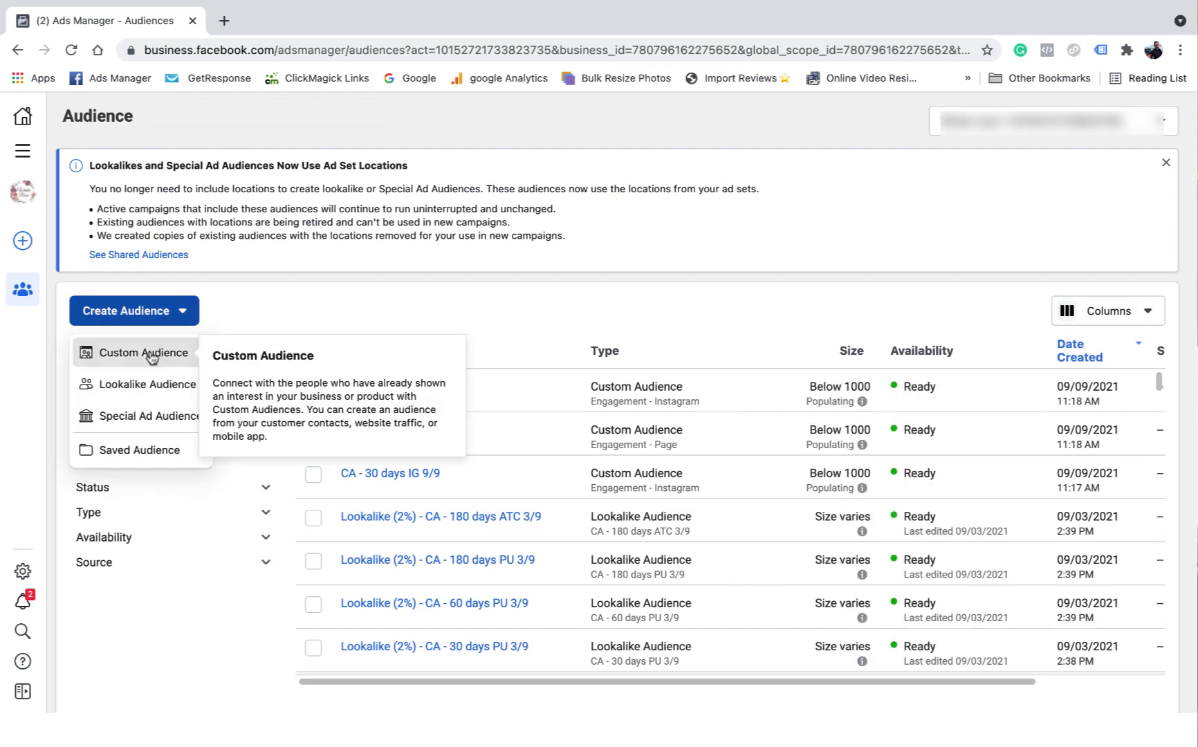
click(190, 352)
click(609, 473)
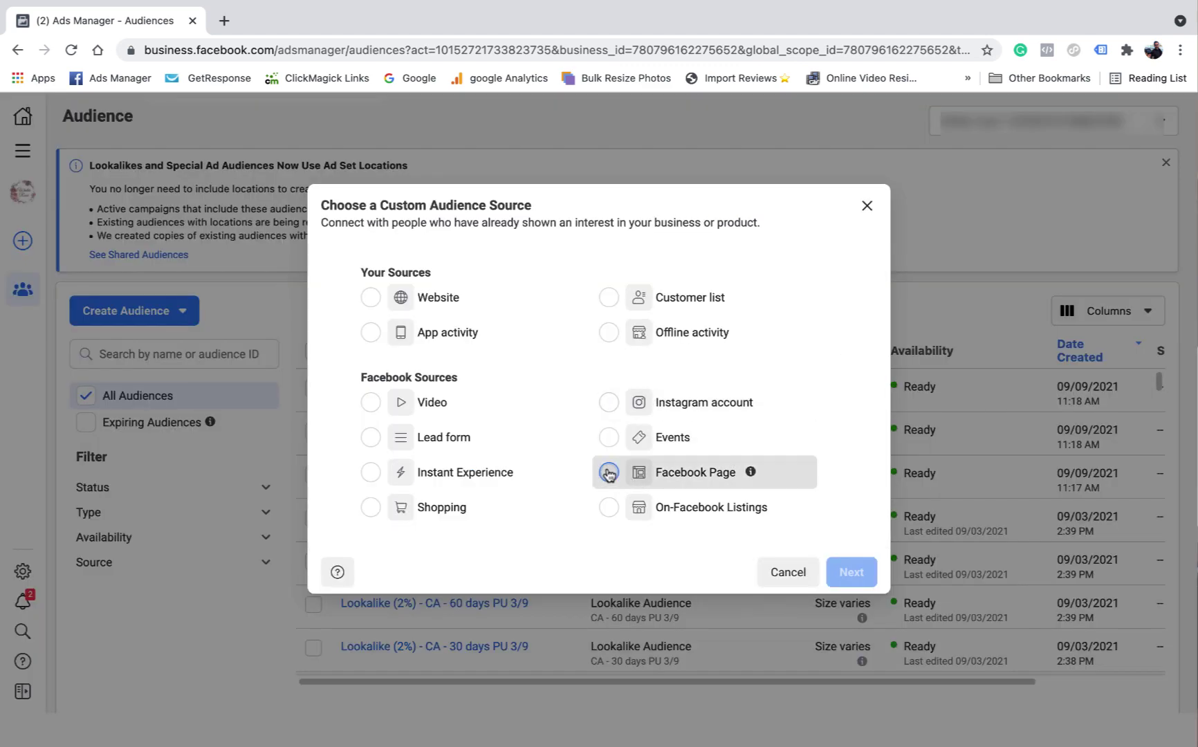
click(845, 572)
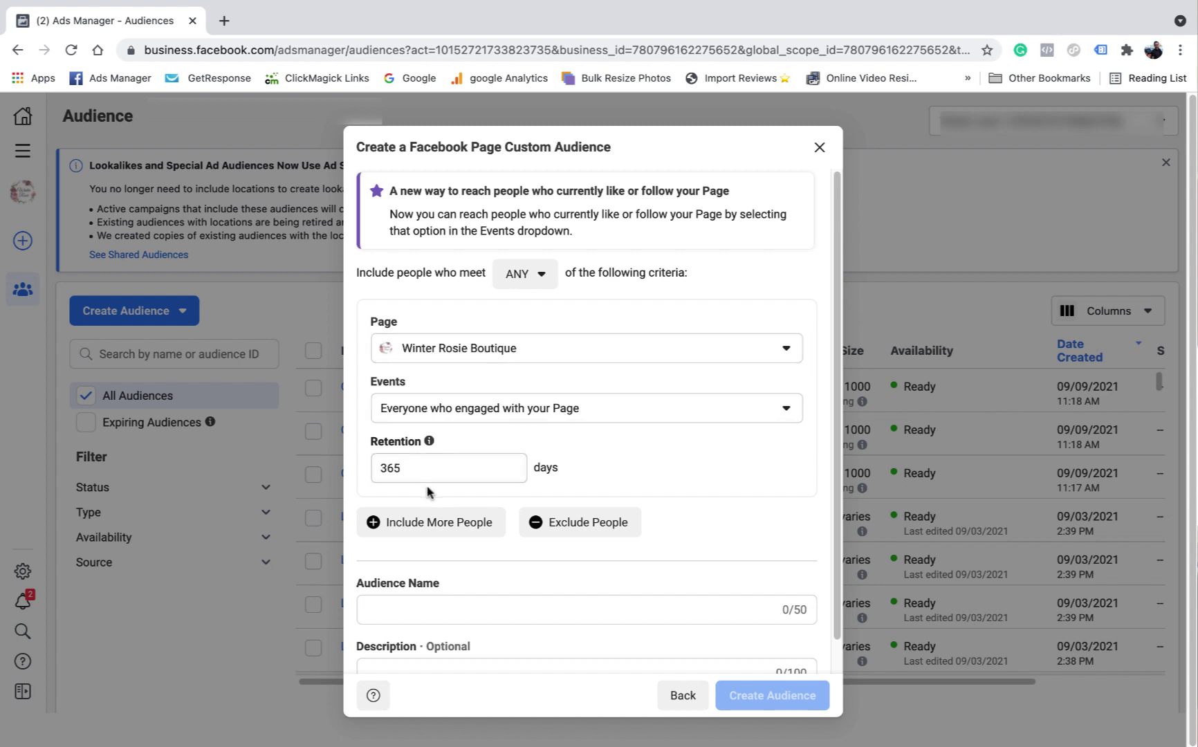
scroll(437, 415, down, 1)
click(411, 582)
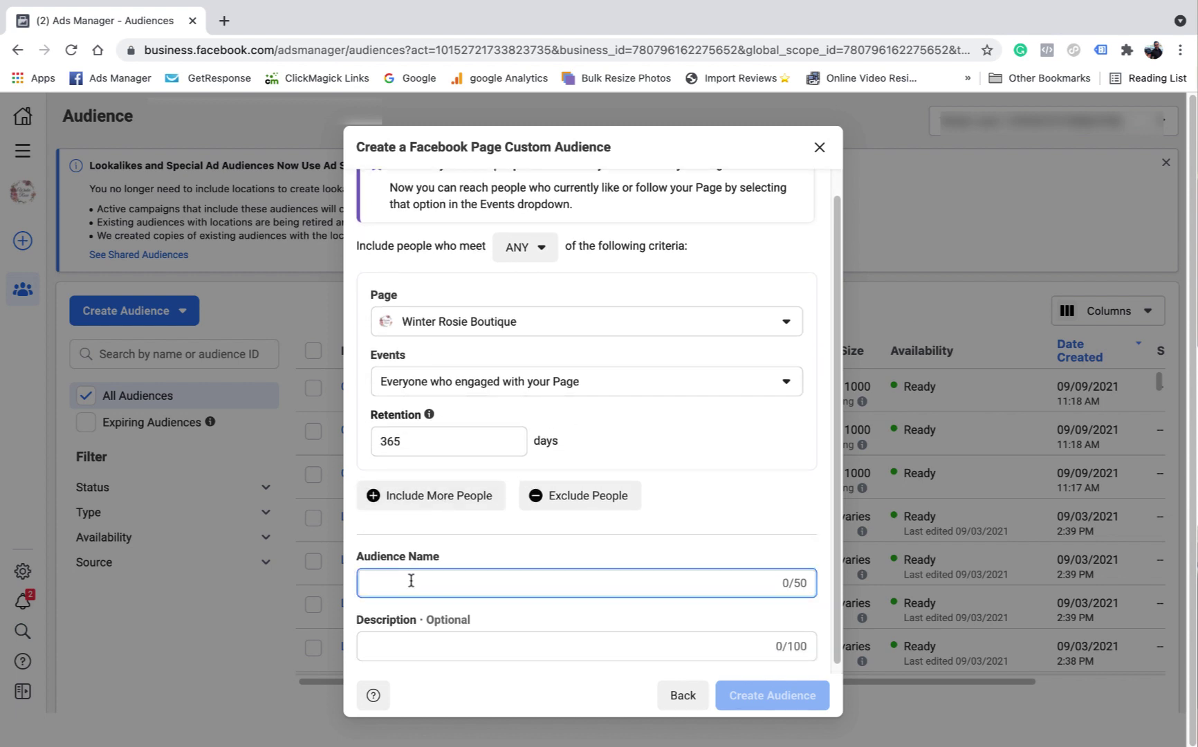
text(CA )
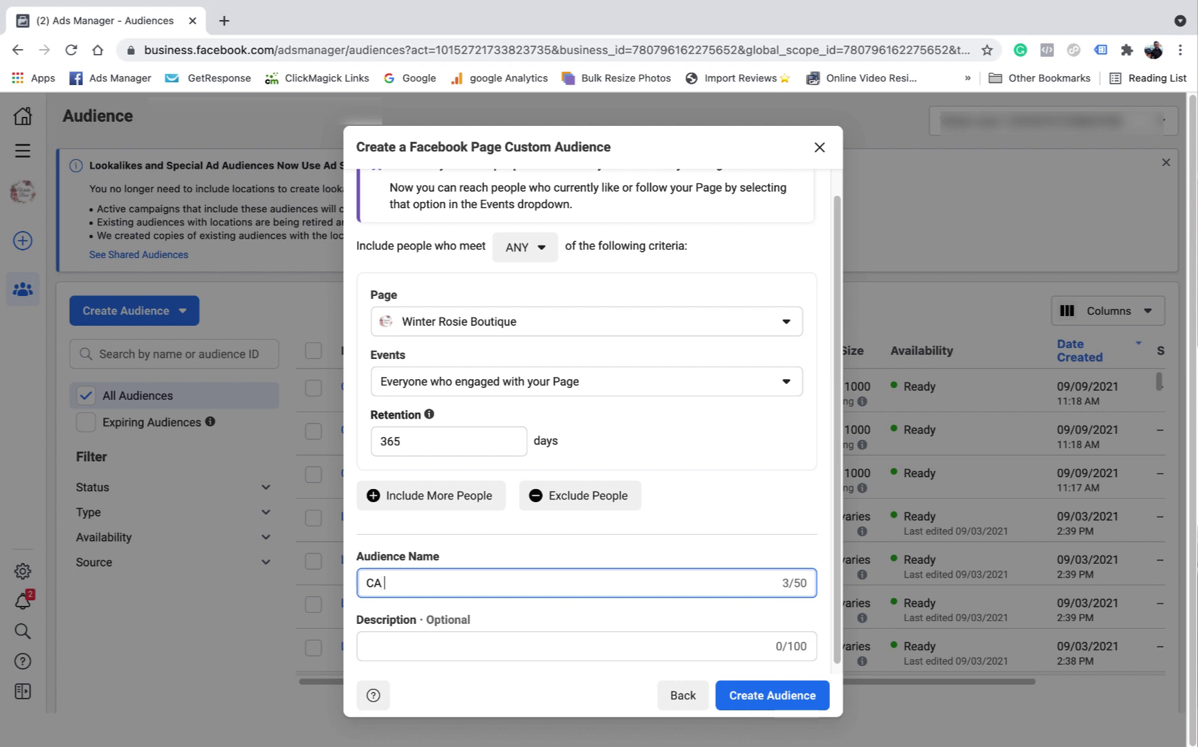
text(- 365 days FB 9/9)
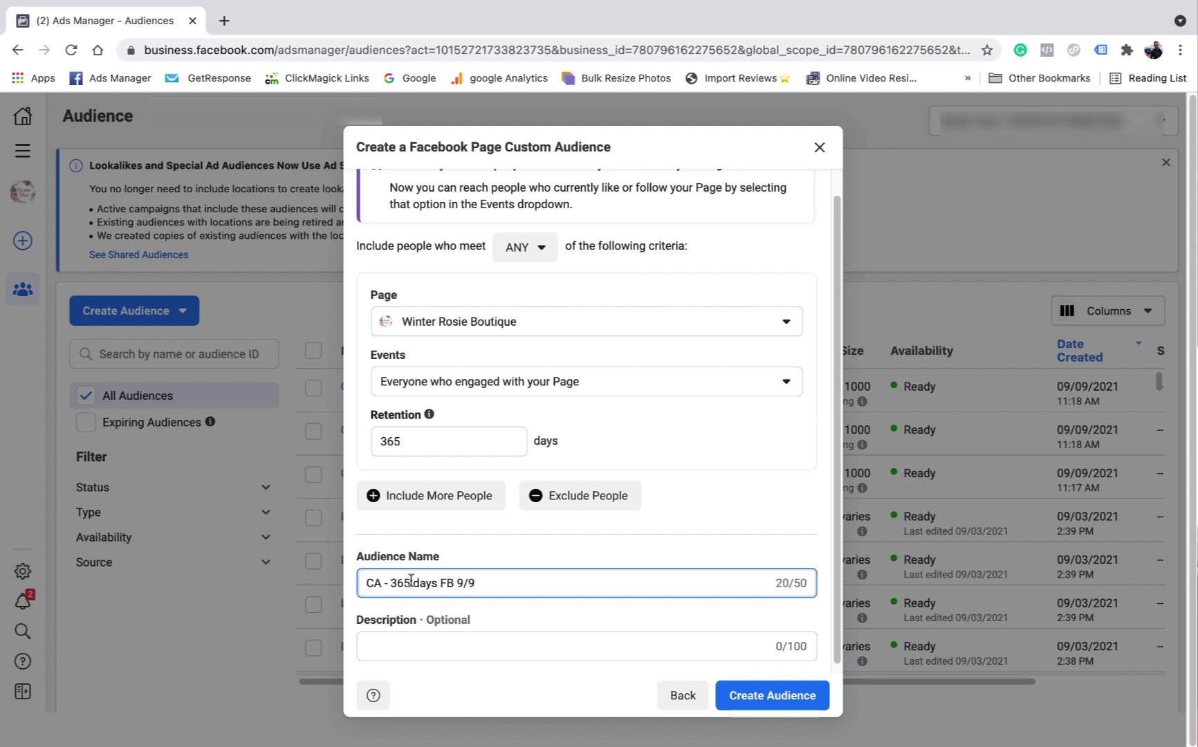
click(692, 514)
click(767, 699)
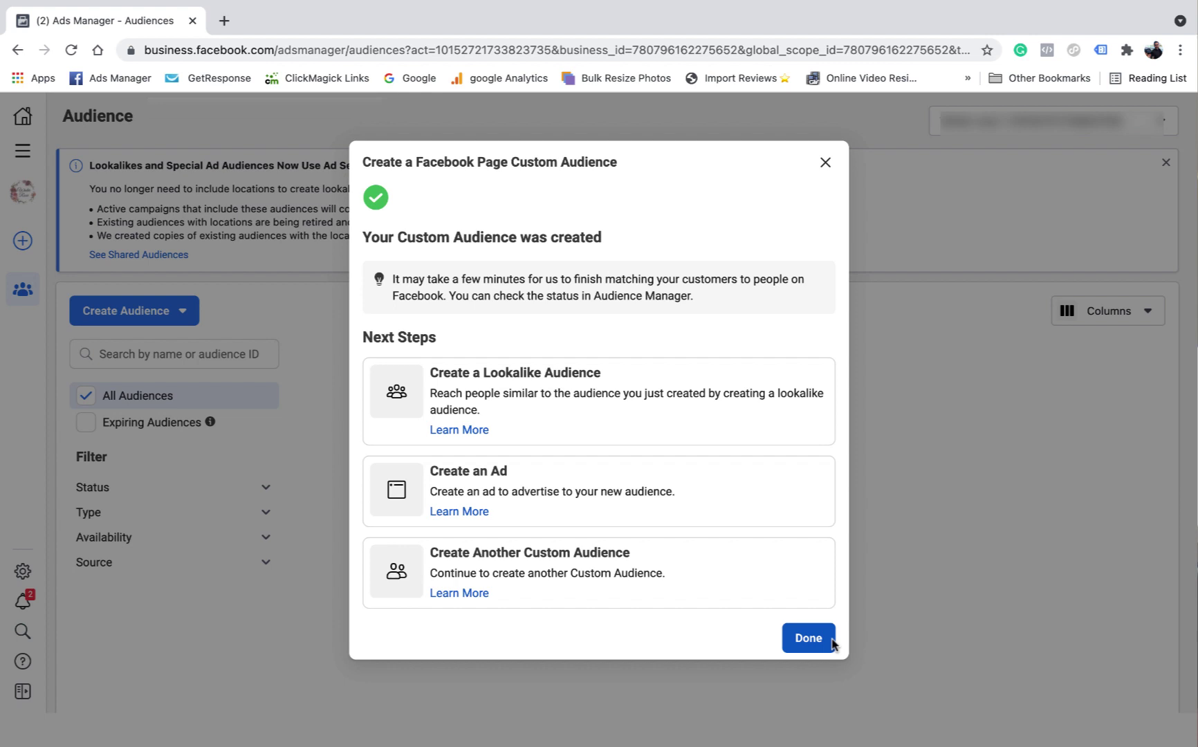
click(829, 640)
mouse_move(373, 524)
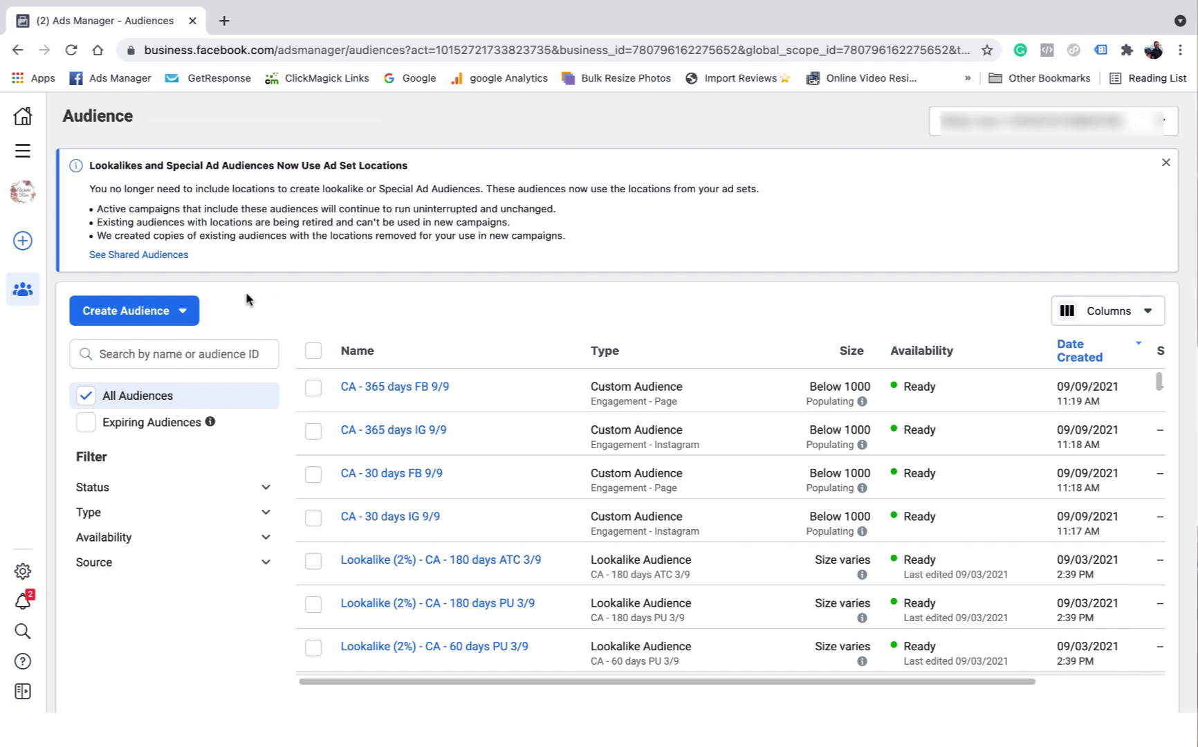
- Start a website custom audience and set its retention to 180 days
click(166, 311)
click(155, 353)
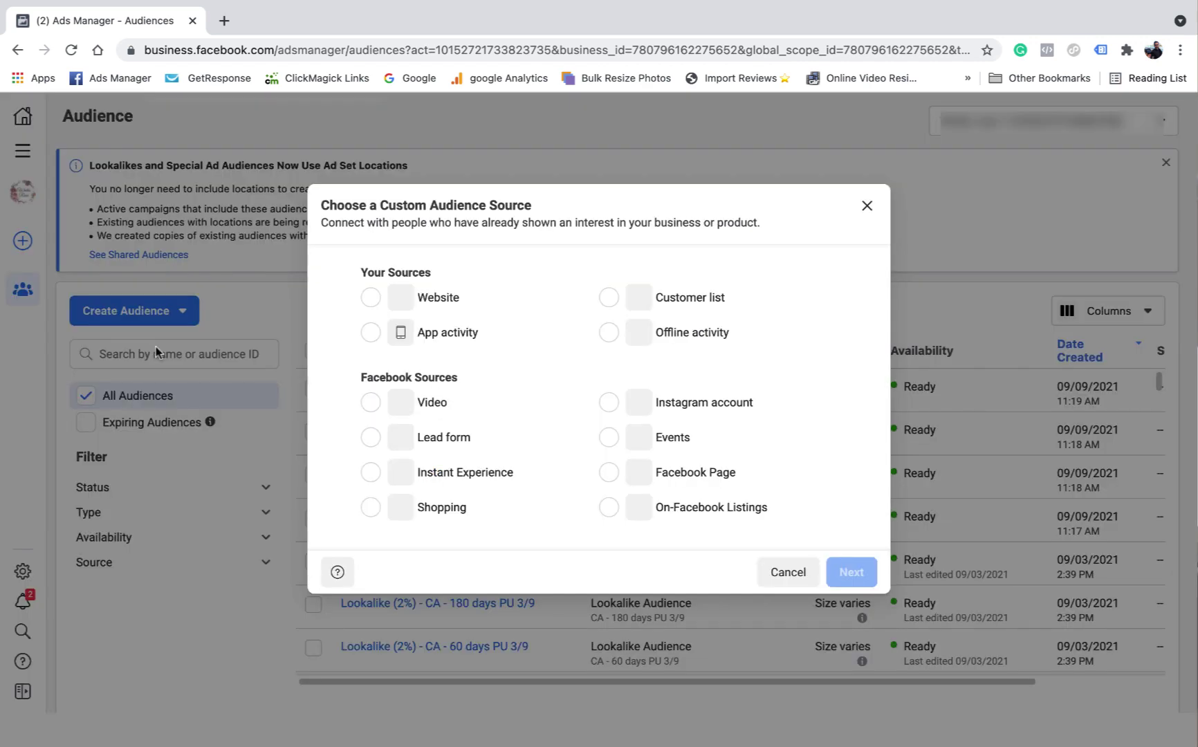
click(370, 297)
click(840, 569)
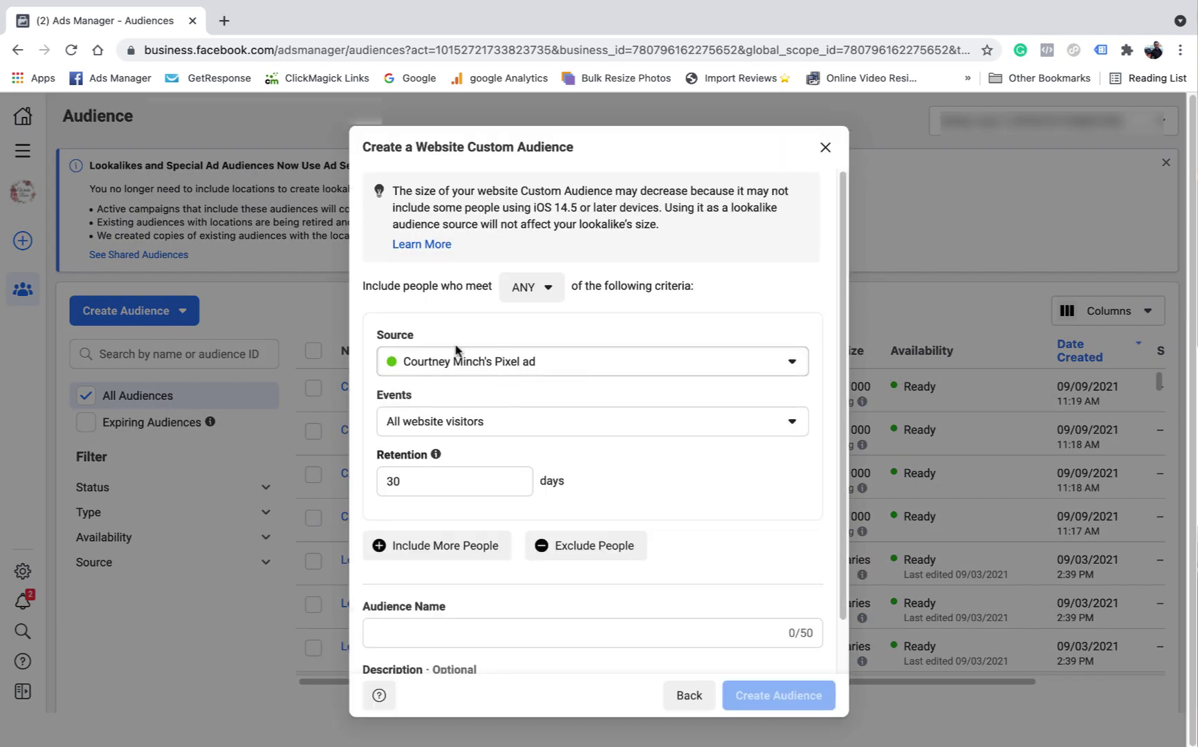
click(423, 477)
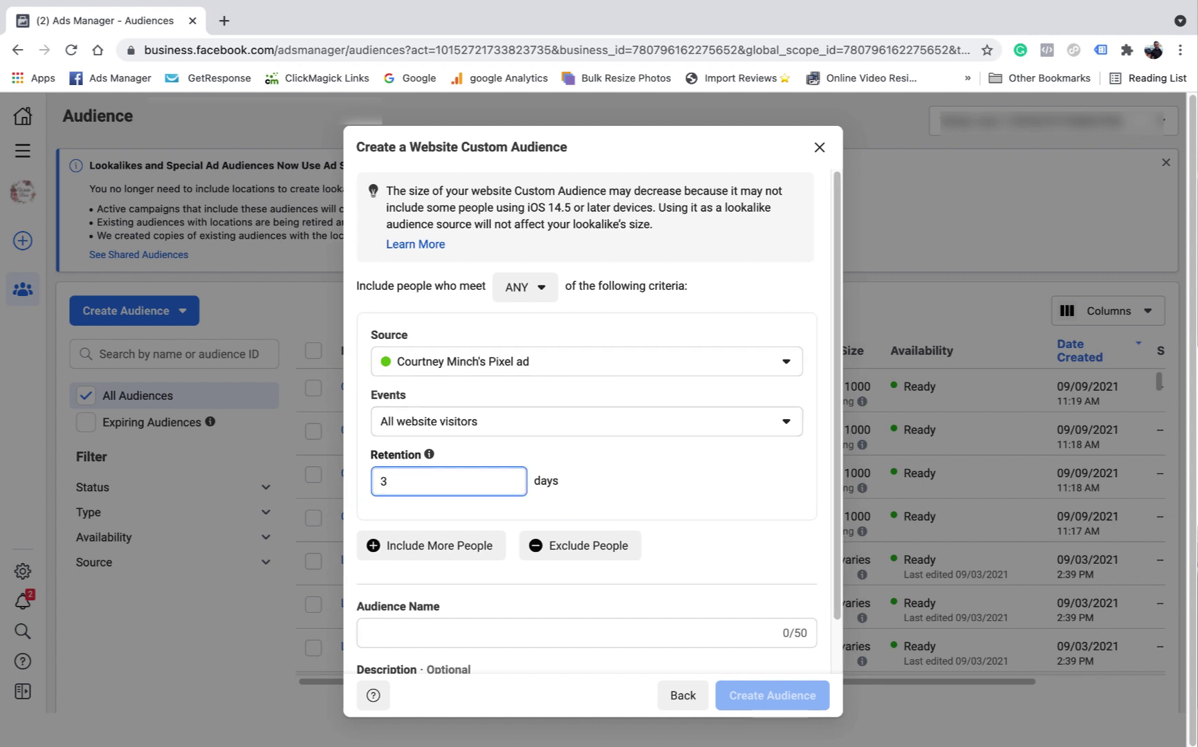
key(BackSpace)
text(180)
click(654, 483)
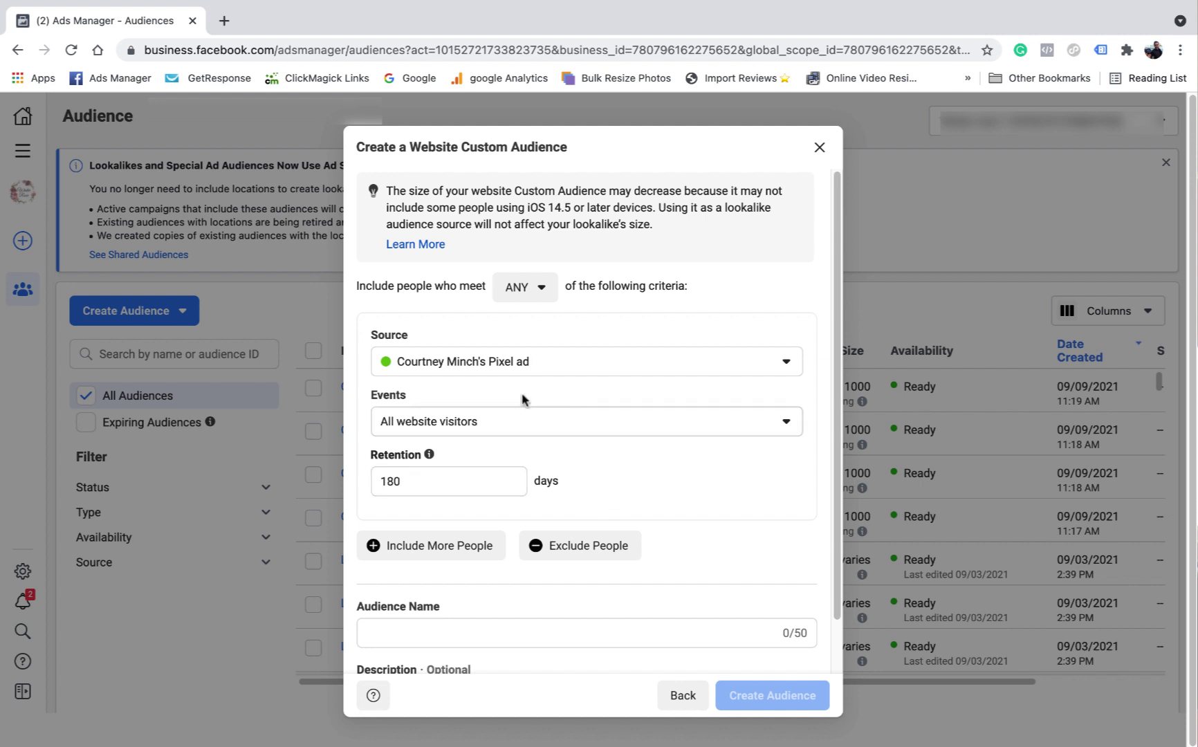
- Keep All website visitors as the event, name it 'CA - 180 days all visits 9/9', and create it
click(692, 433)
click(641, 393)
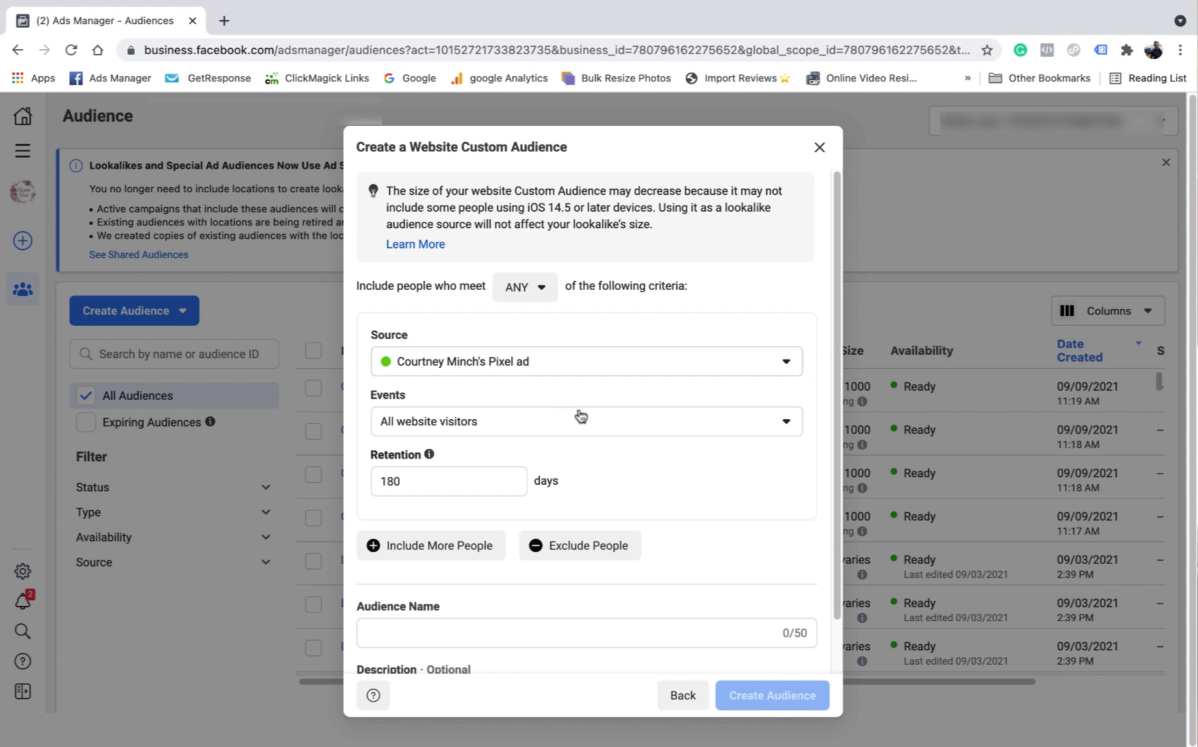
click(664, 427)
scroll(526, 623, down, 1)
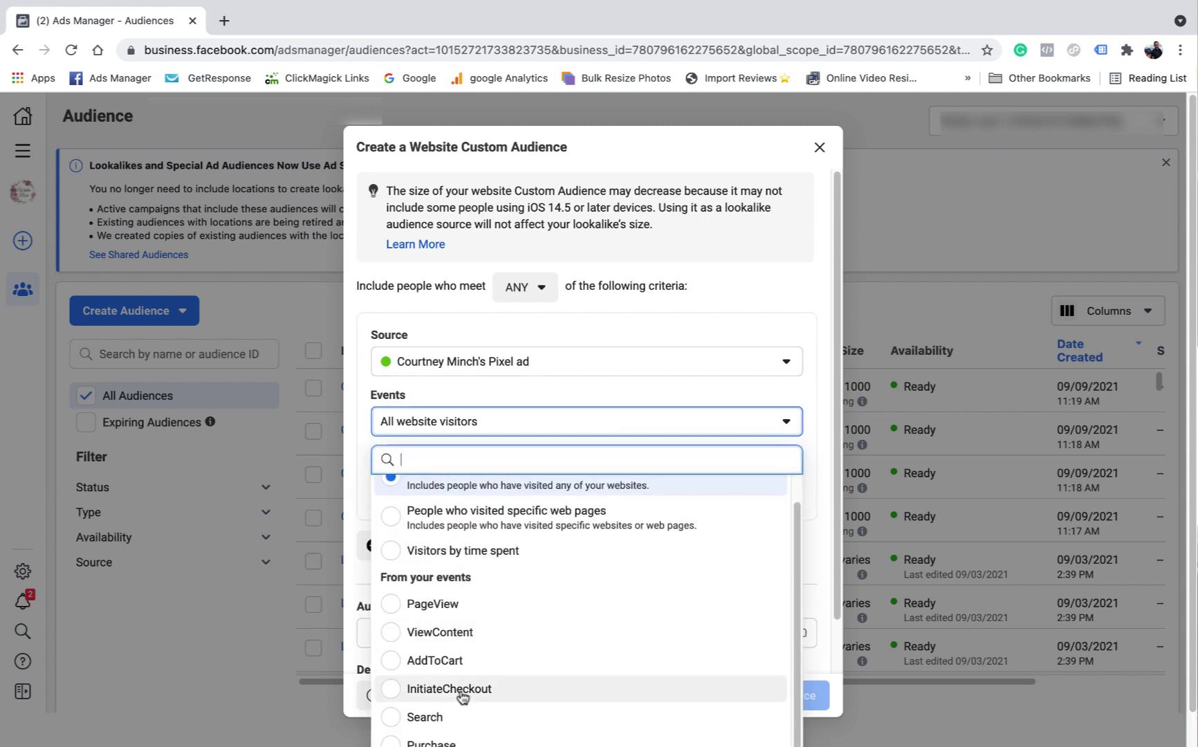
click(630, 409)
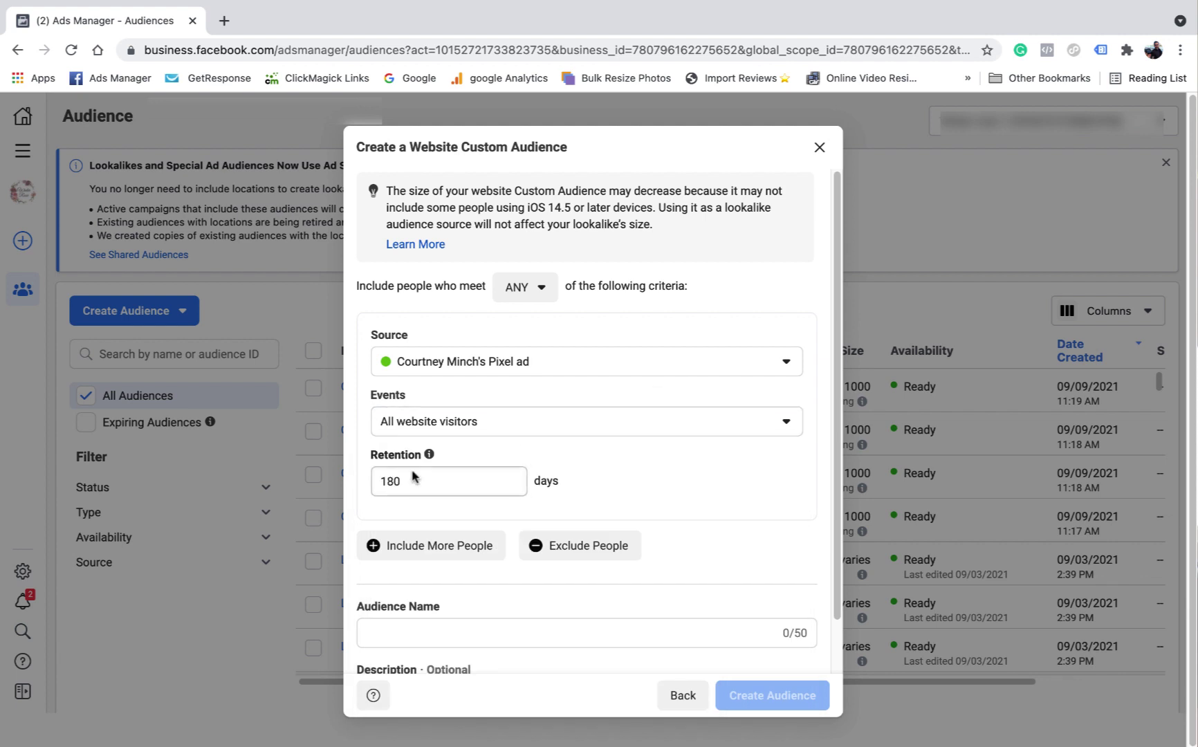
mouse_move(430, 455)
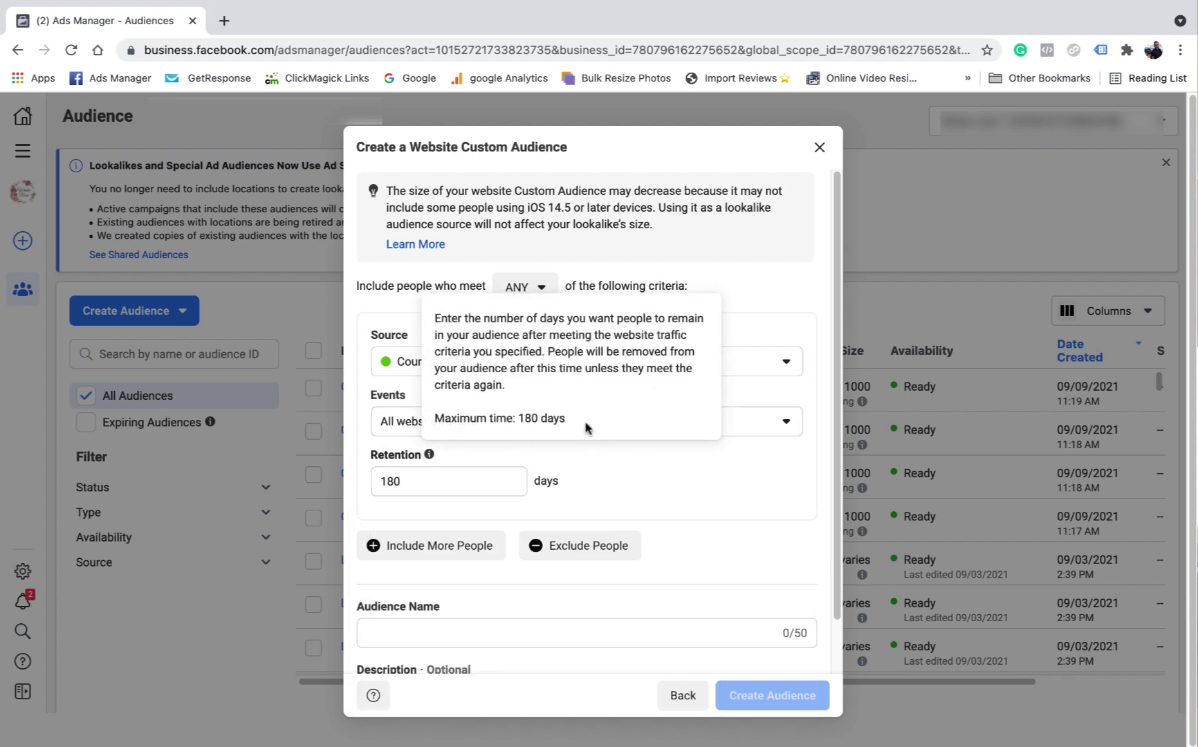
scroll(535, 575, down, 1)
click(409, 567)
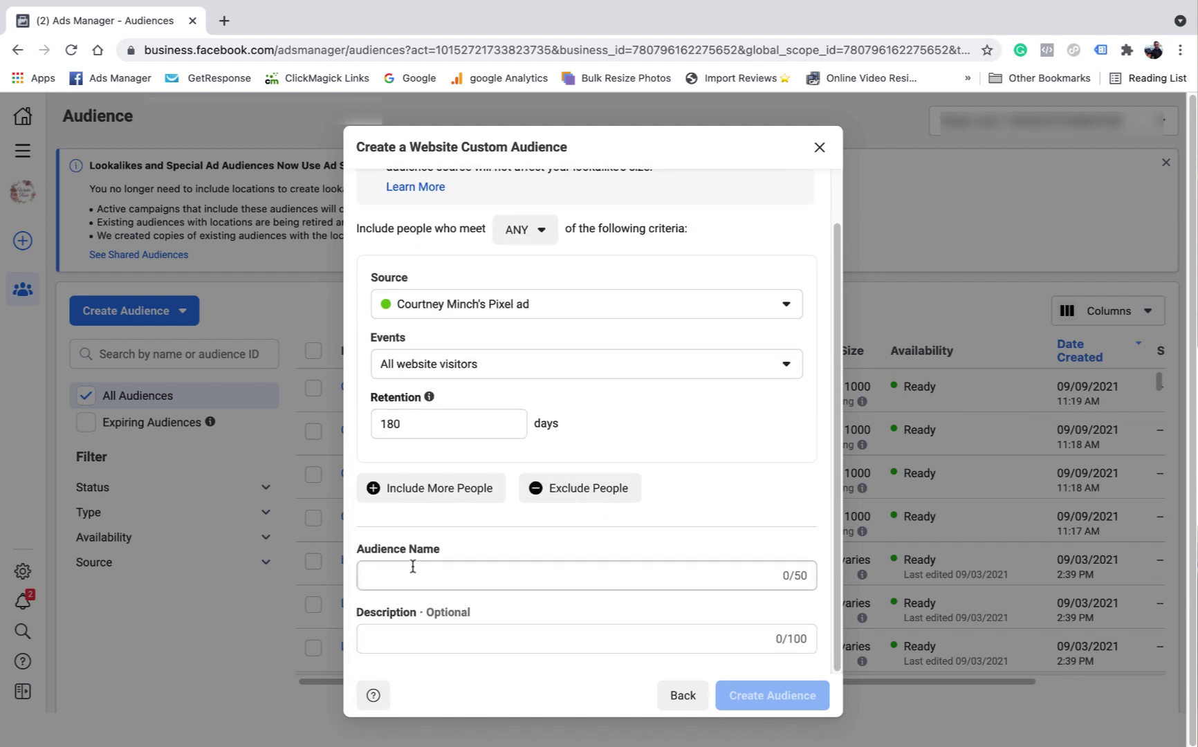
text(CA - 180 days all visits 9/9)
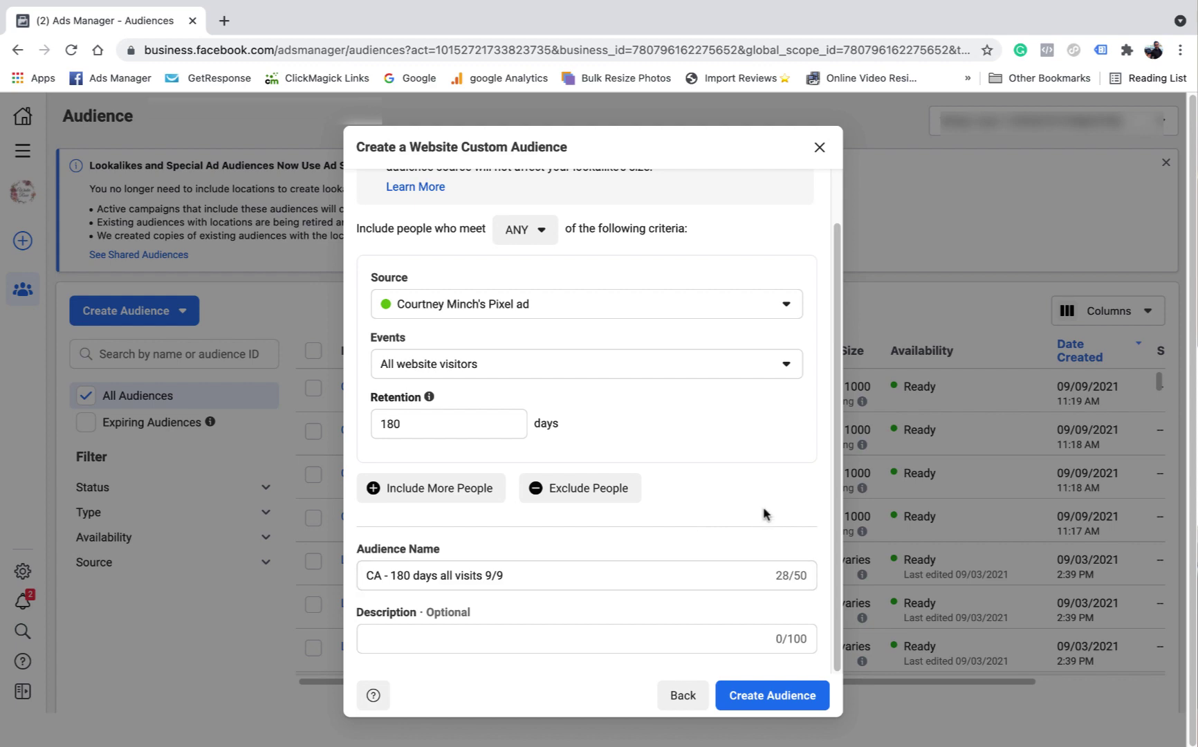
click(785, 696)
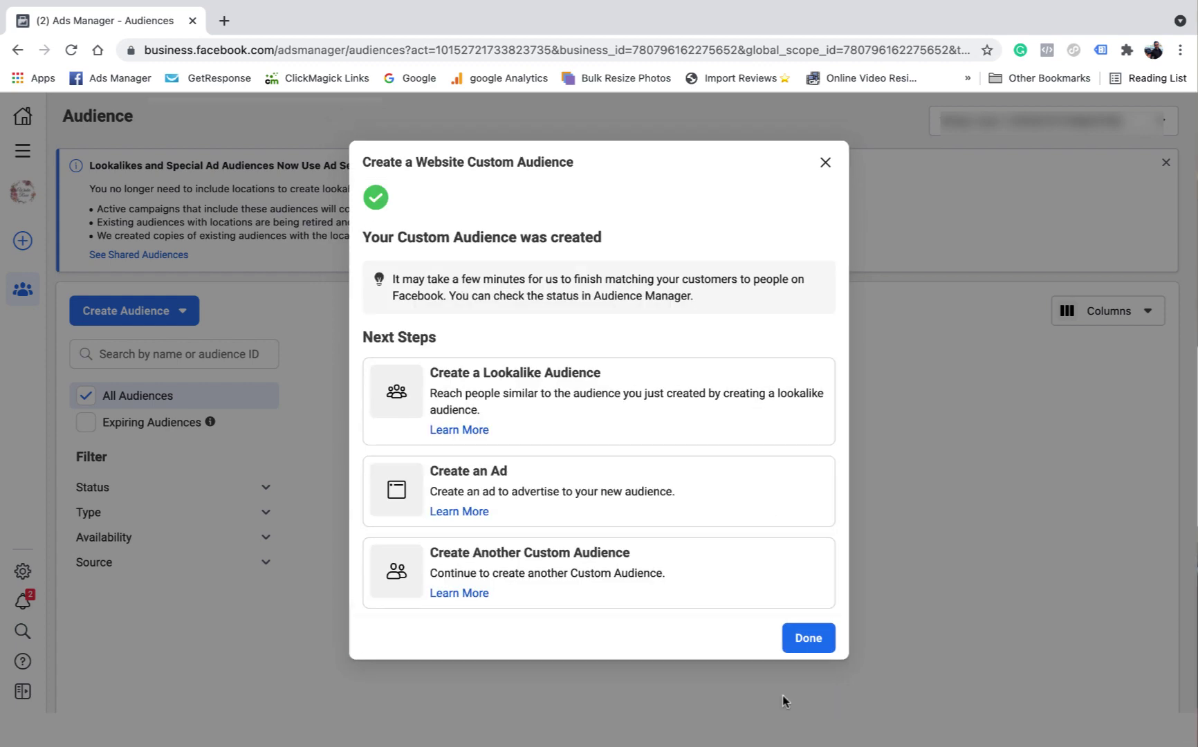
click(808, 638)
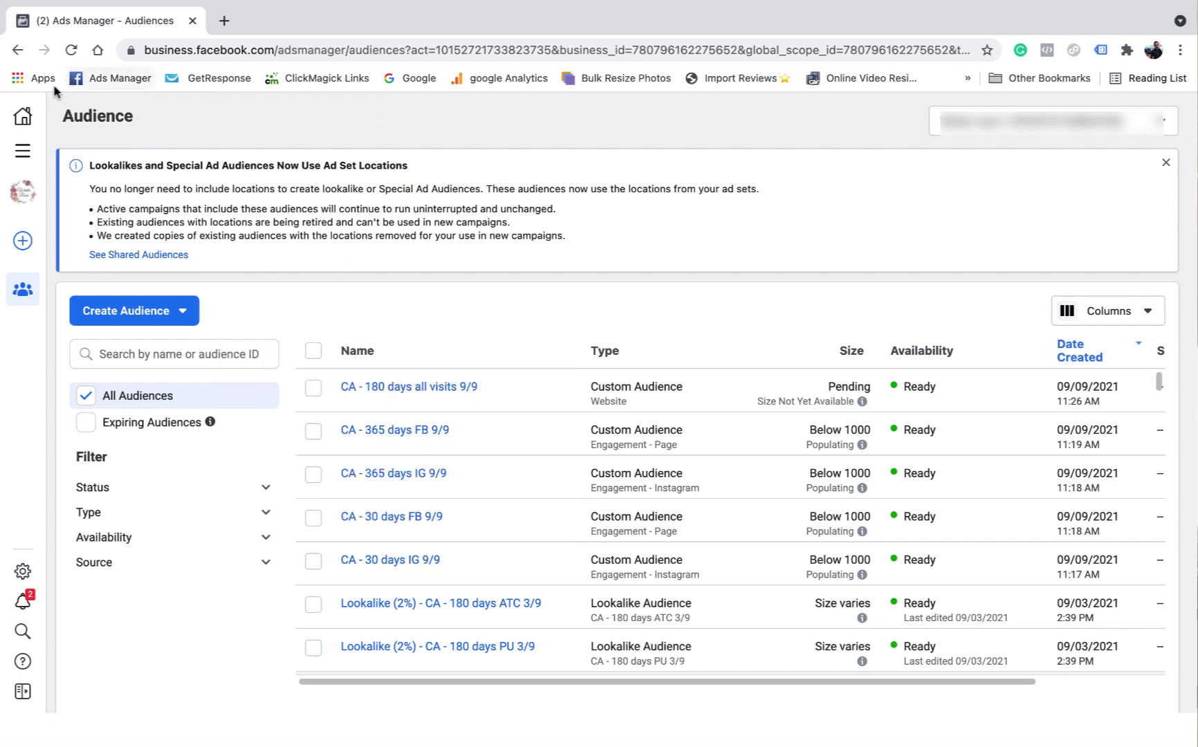
- In Ads Manager, select the 'Con - Intrests - Parents' campaign and edit its 'Con - Interests - Parents2 - Slide' ad
click(23, 151)
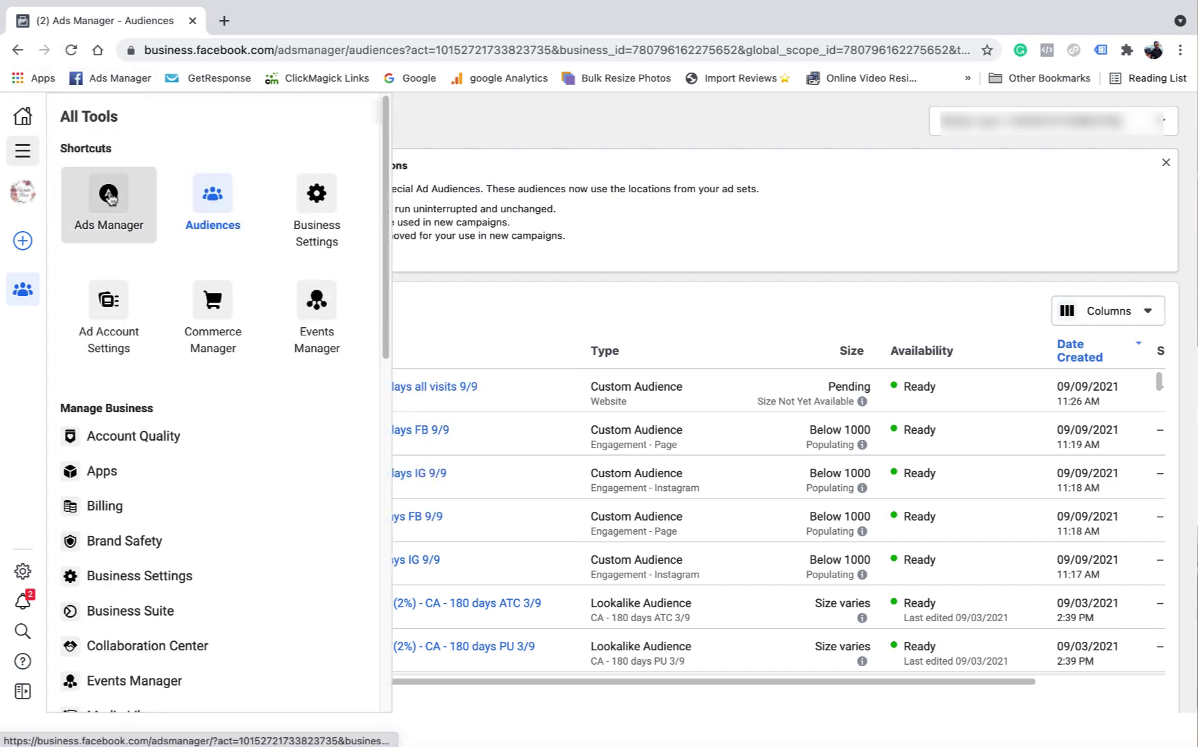
click(109, 189)
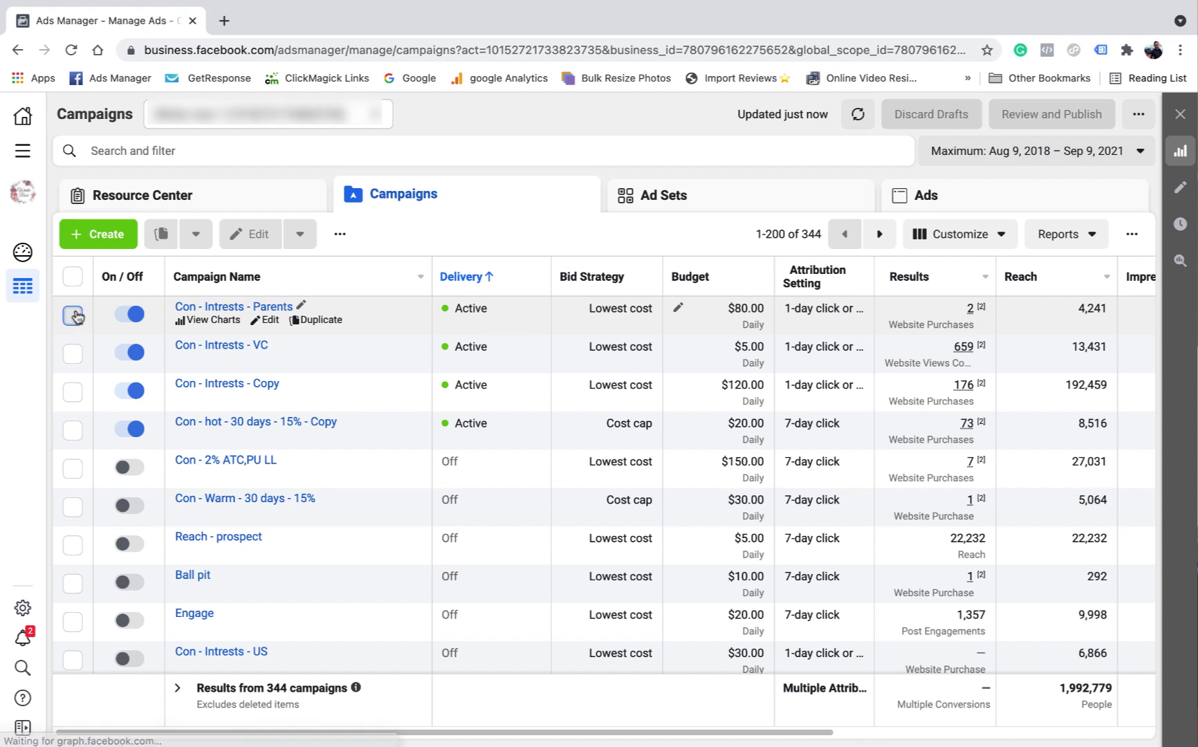
click(77, 315)
click(952, 204)
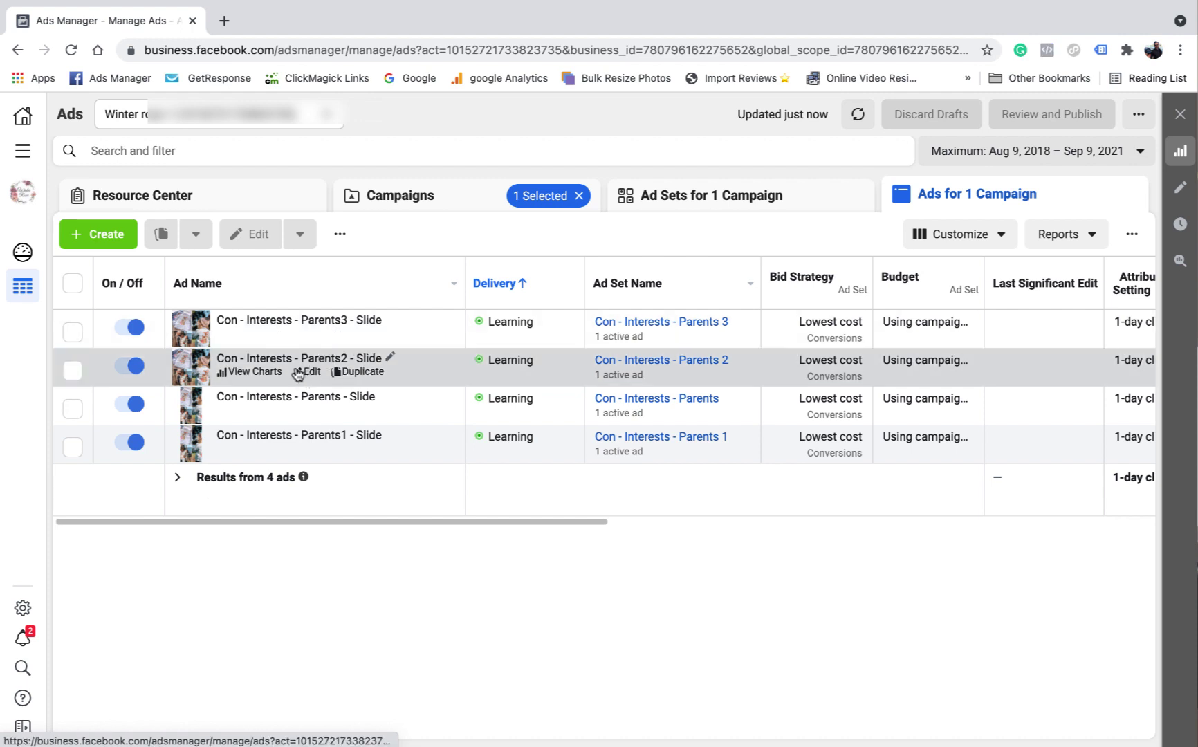
click(300, 373)
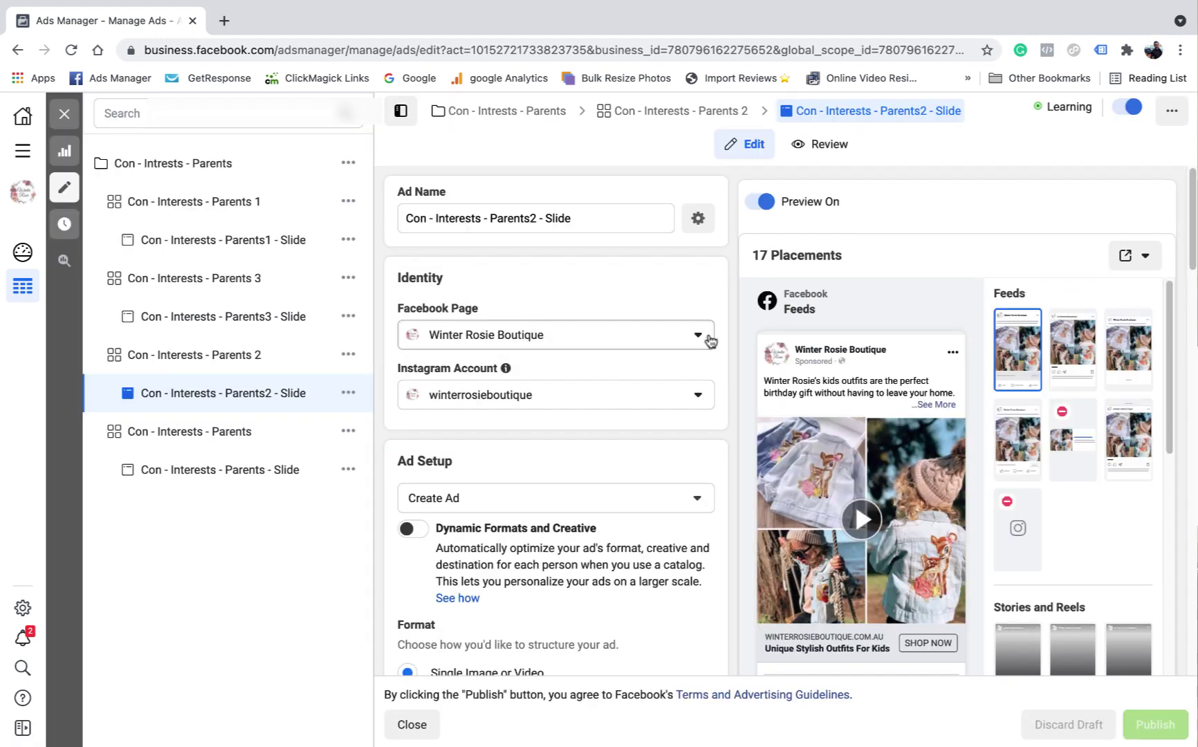
- View the ad's Facebook post with comments, check the ad id in its address, then close it
click(1146, 258)
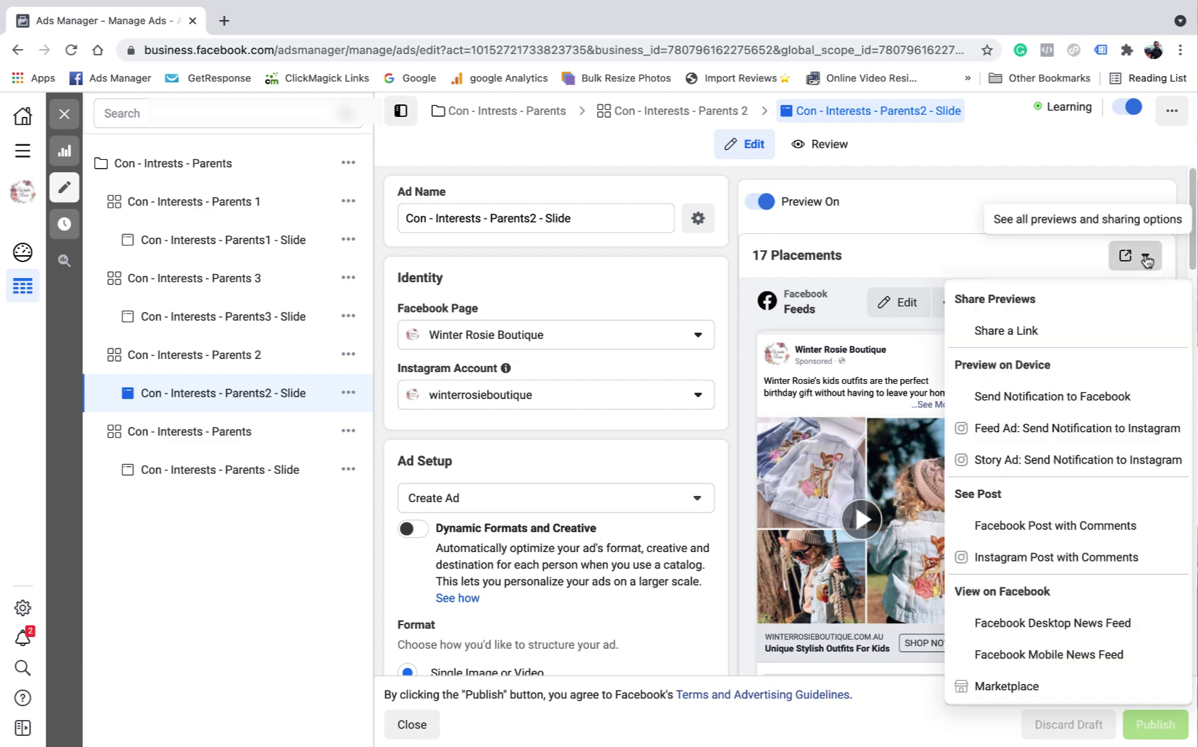
click(1072, 530)
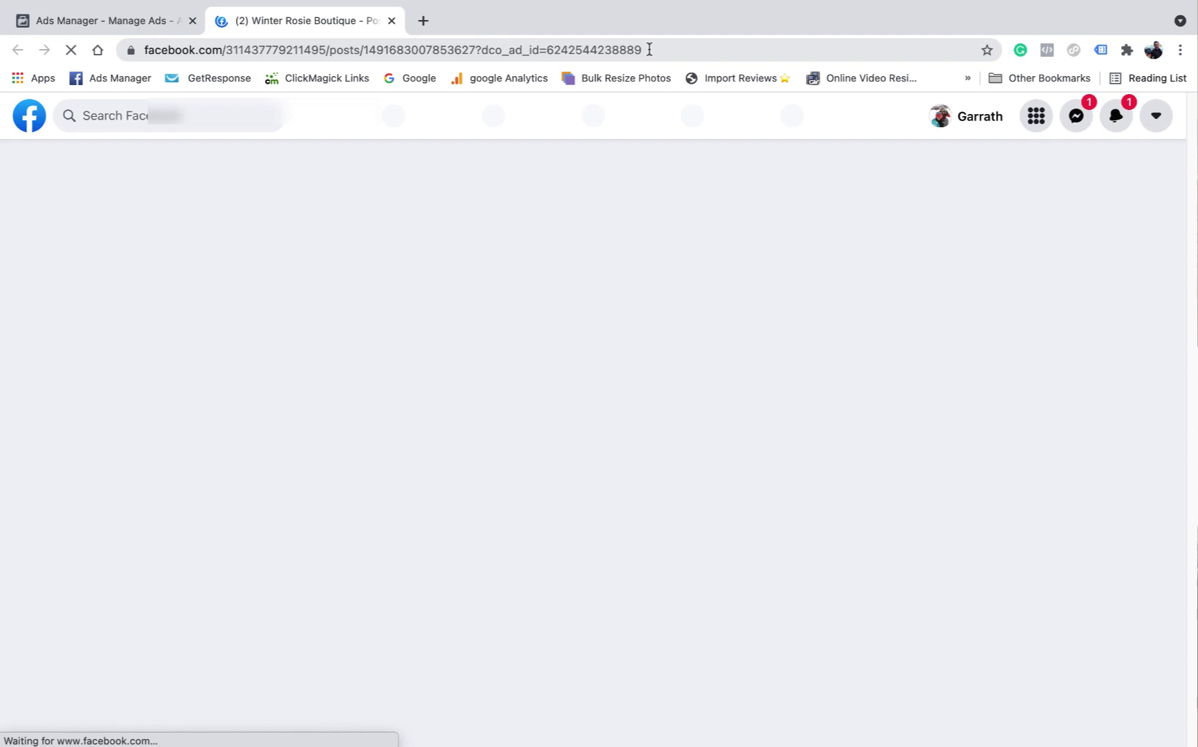
drag(649, 49, 538, 48)
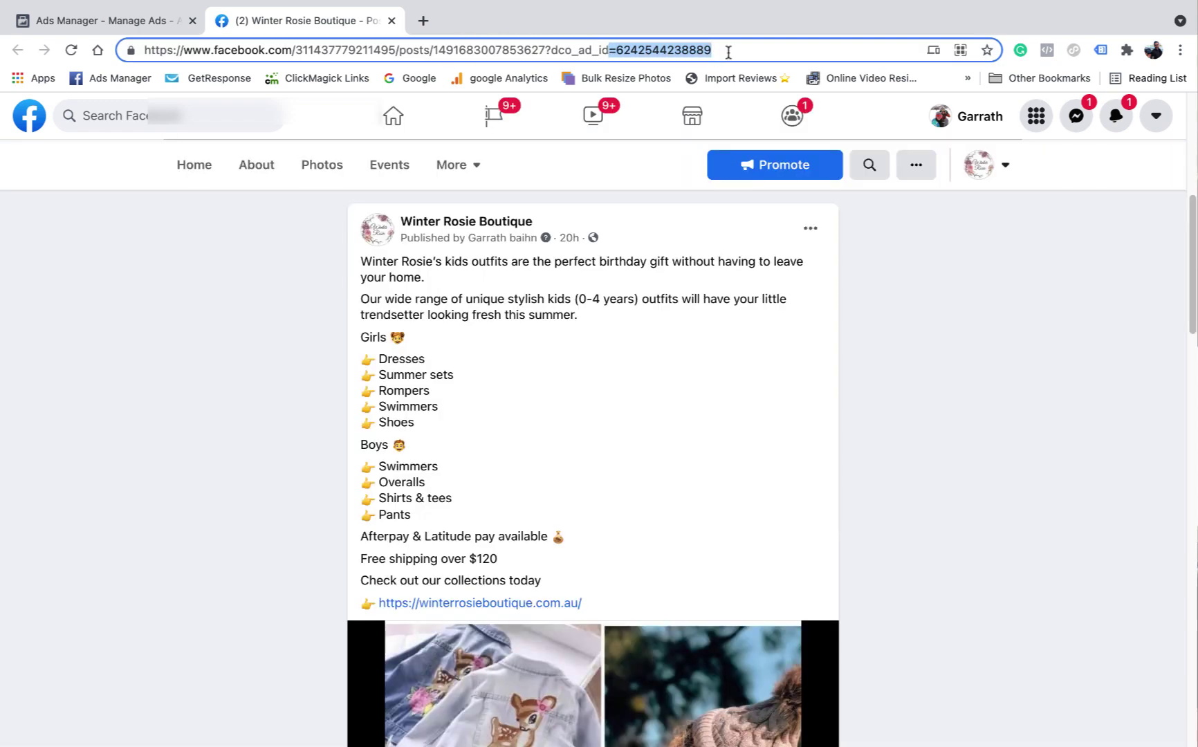
click(726, 49)
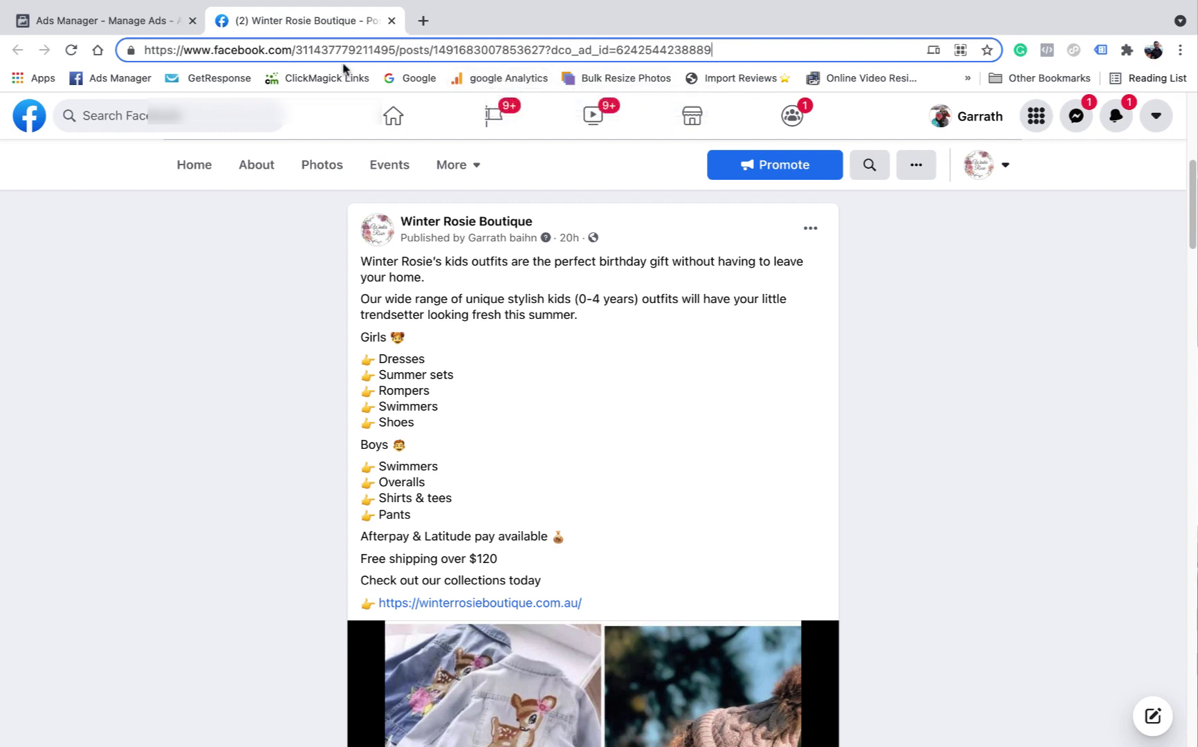
click(390, 20)
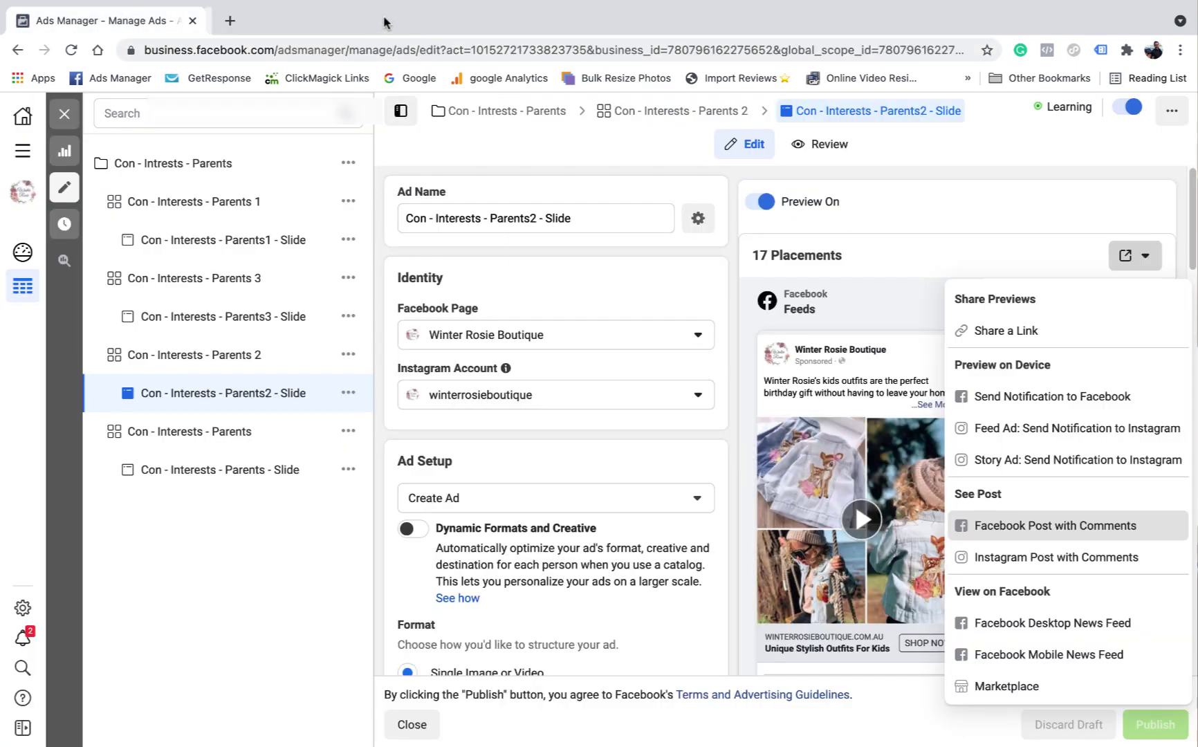
- Duplicate the Ads Manager browser tab so the ad editor is open twice
click(107, 28)
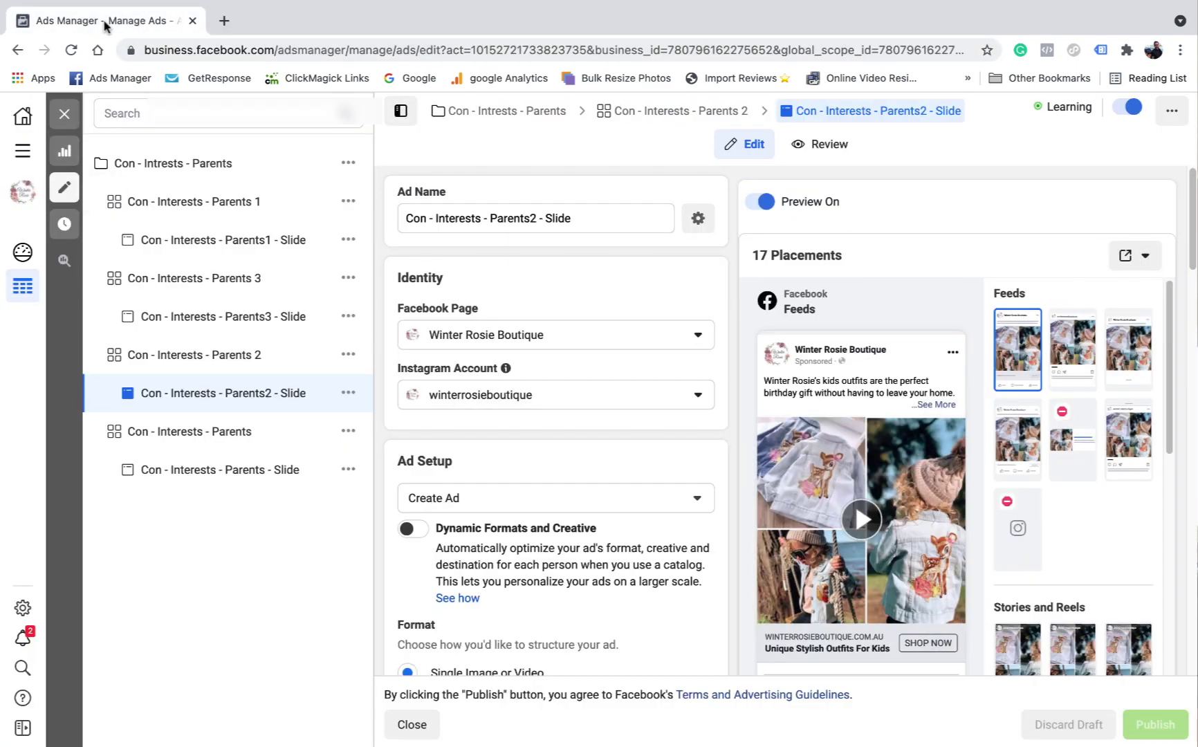
right_click(107, 27)
click(177, 132)
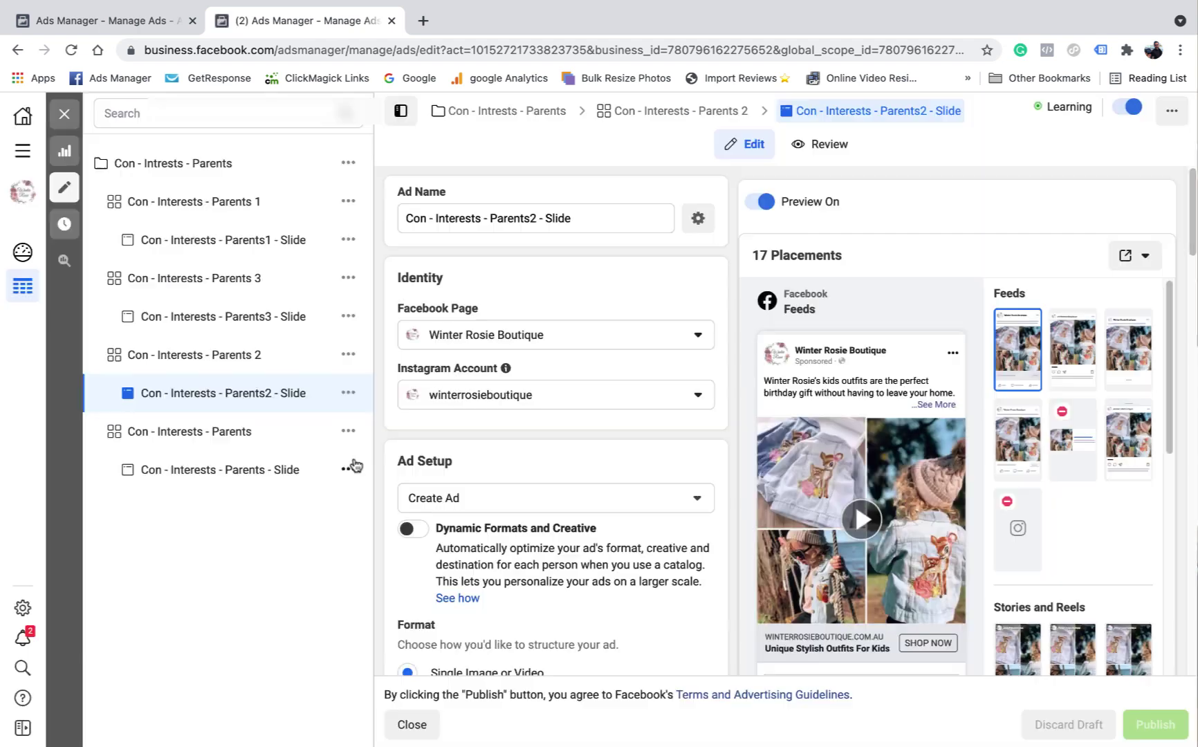
- Close the ad editor and go to the Page's posts, showing the ad posts
click(64, 114)
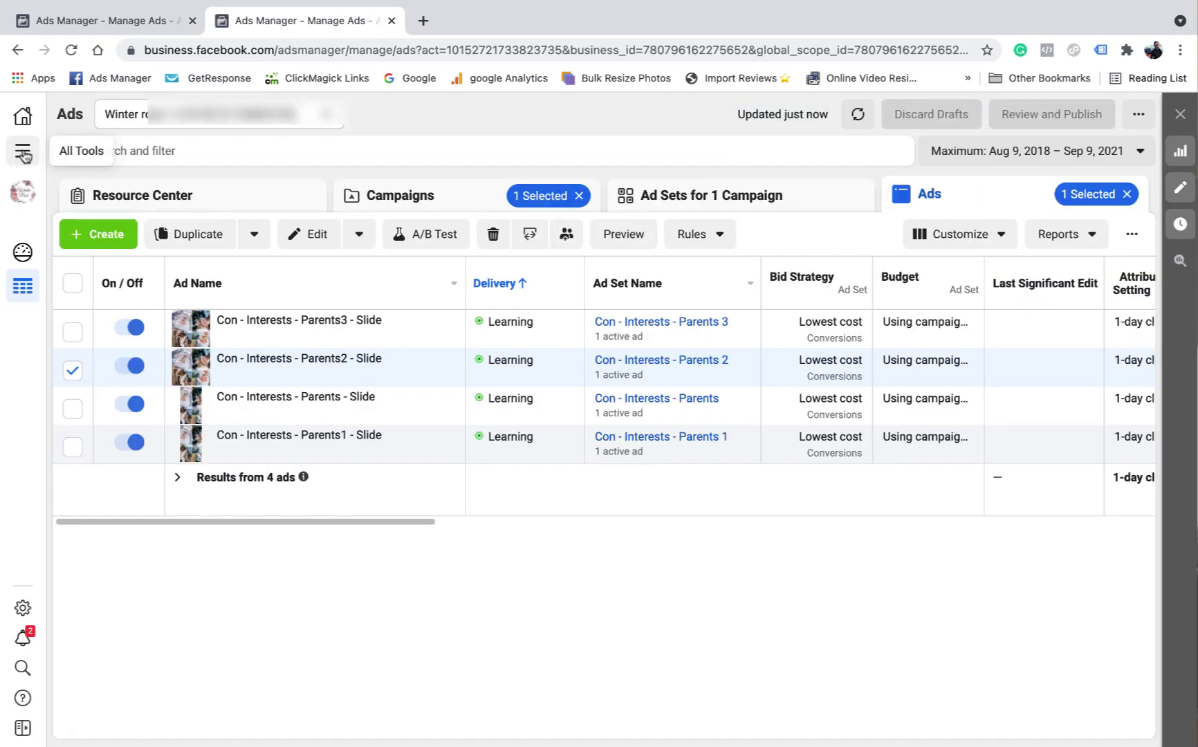
click(26, 158)
scroll(208, 325, down, 7)
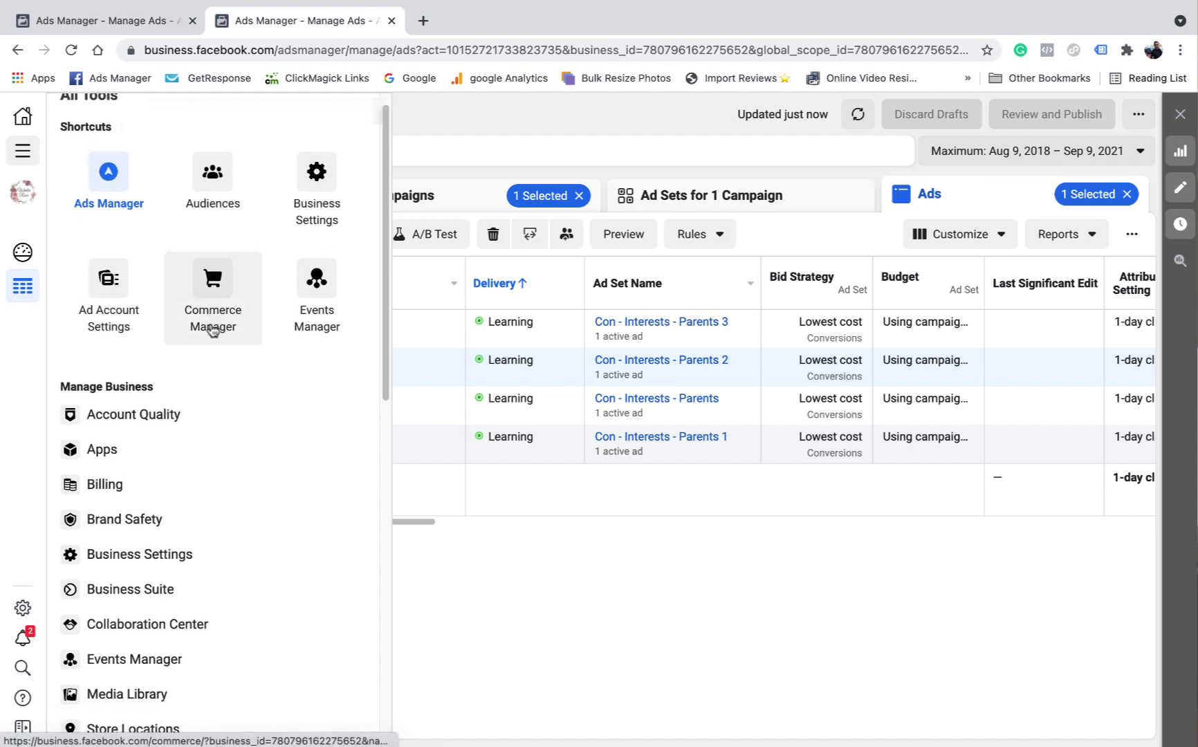
scroll(212, 330, down, 5)
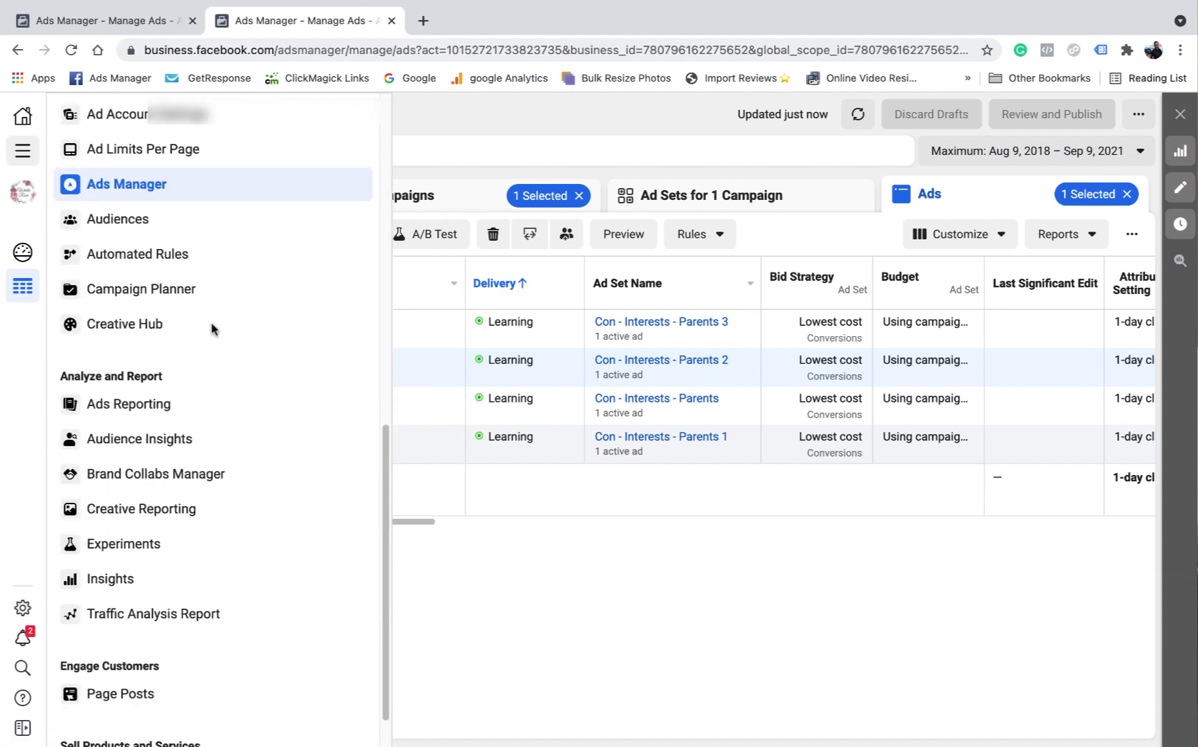
click(135, 640)
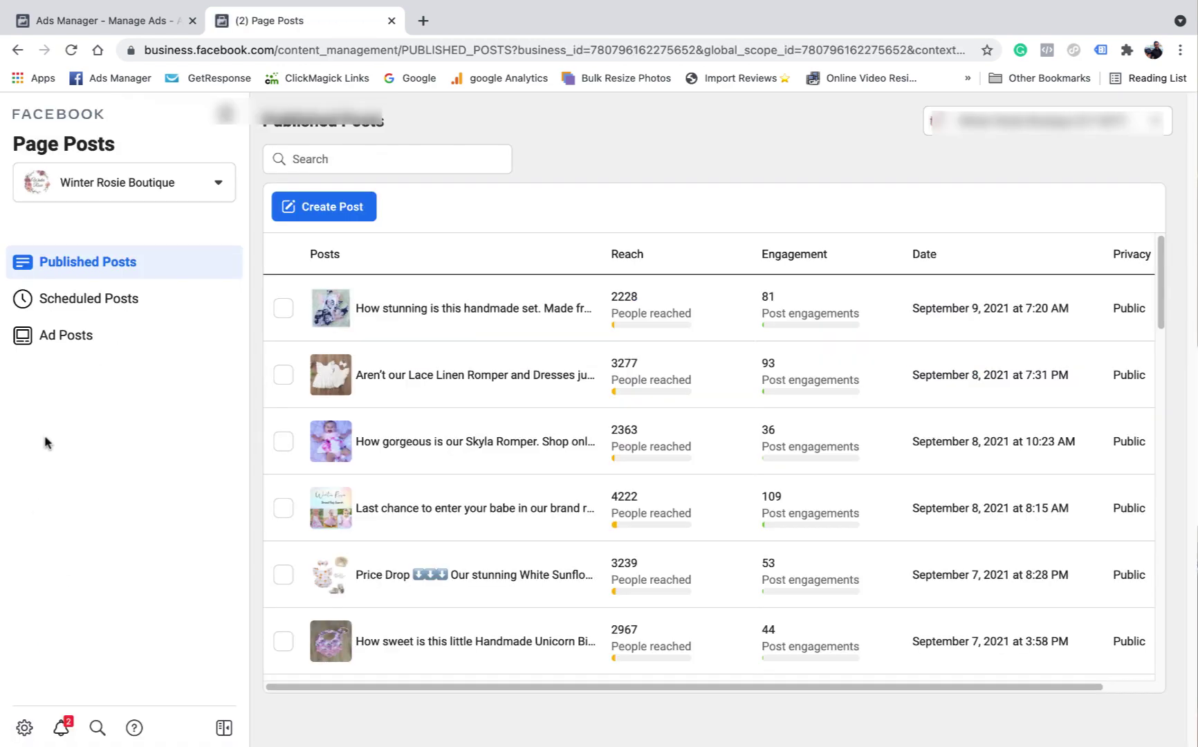
click(70, 335)
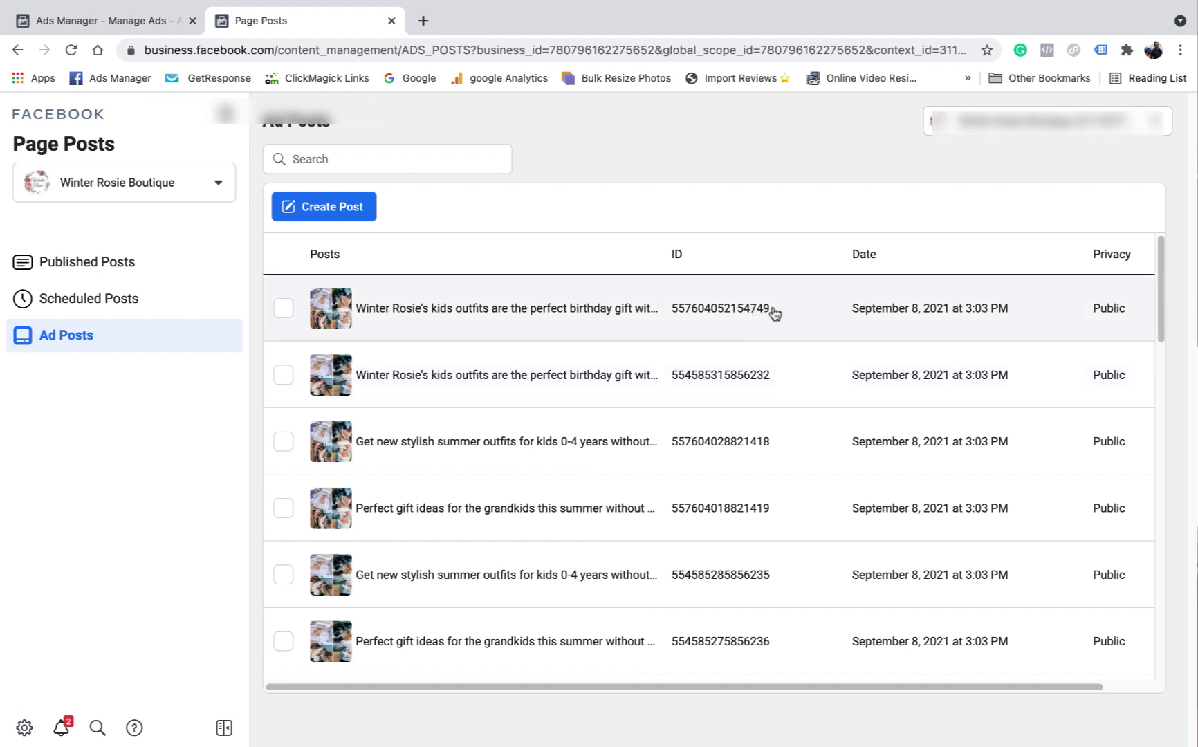
- Copy the first ad post's ID and close the Page Posts tab
drag(774, 313, 676, 313)
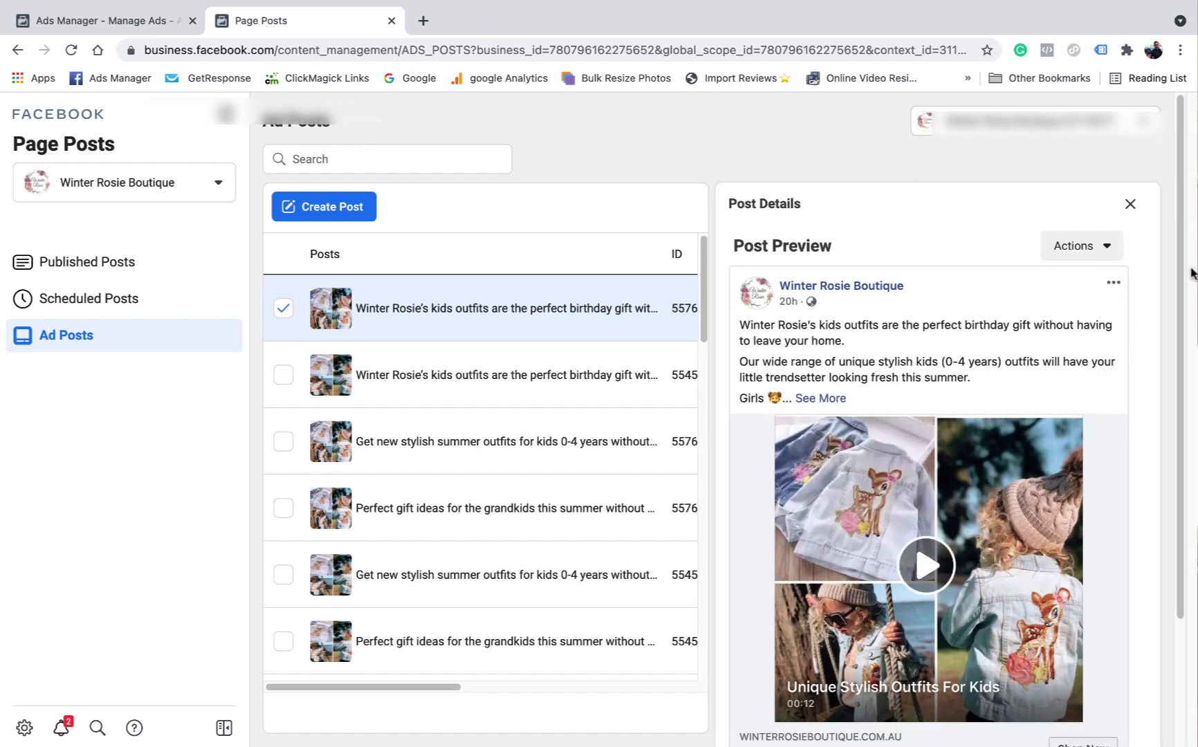
click(1130, 204)
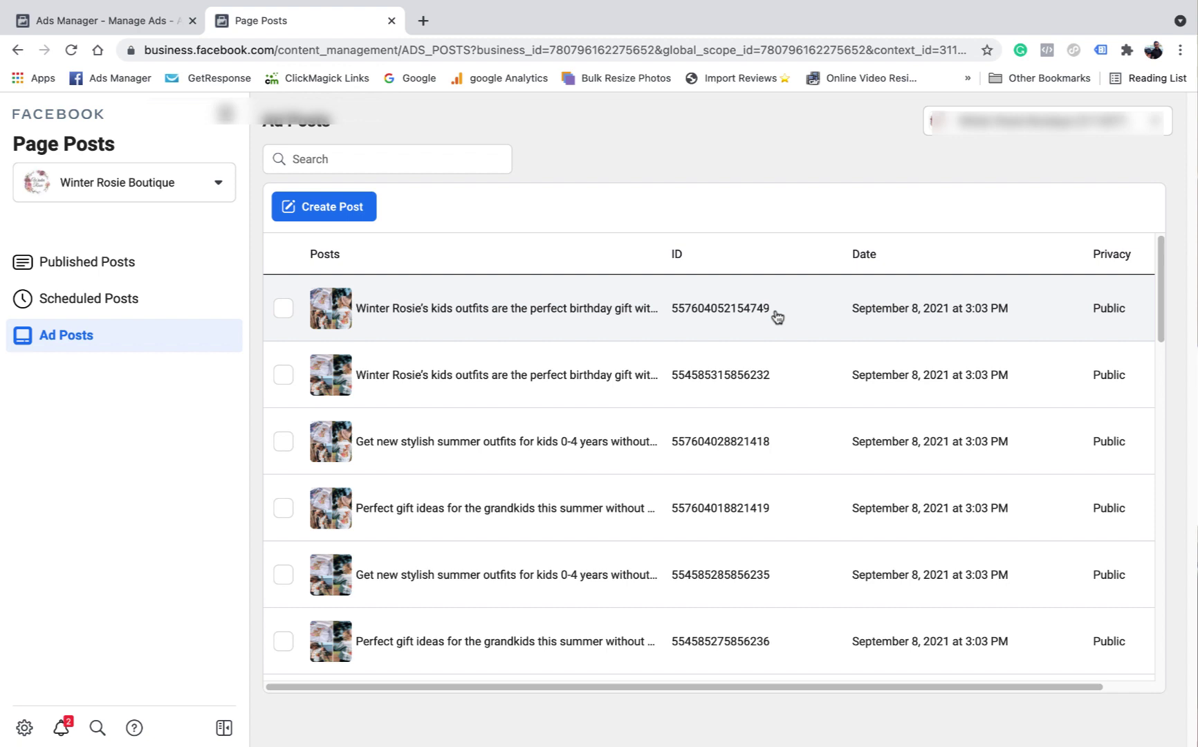
drag(775, 315, 676, 315)
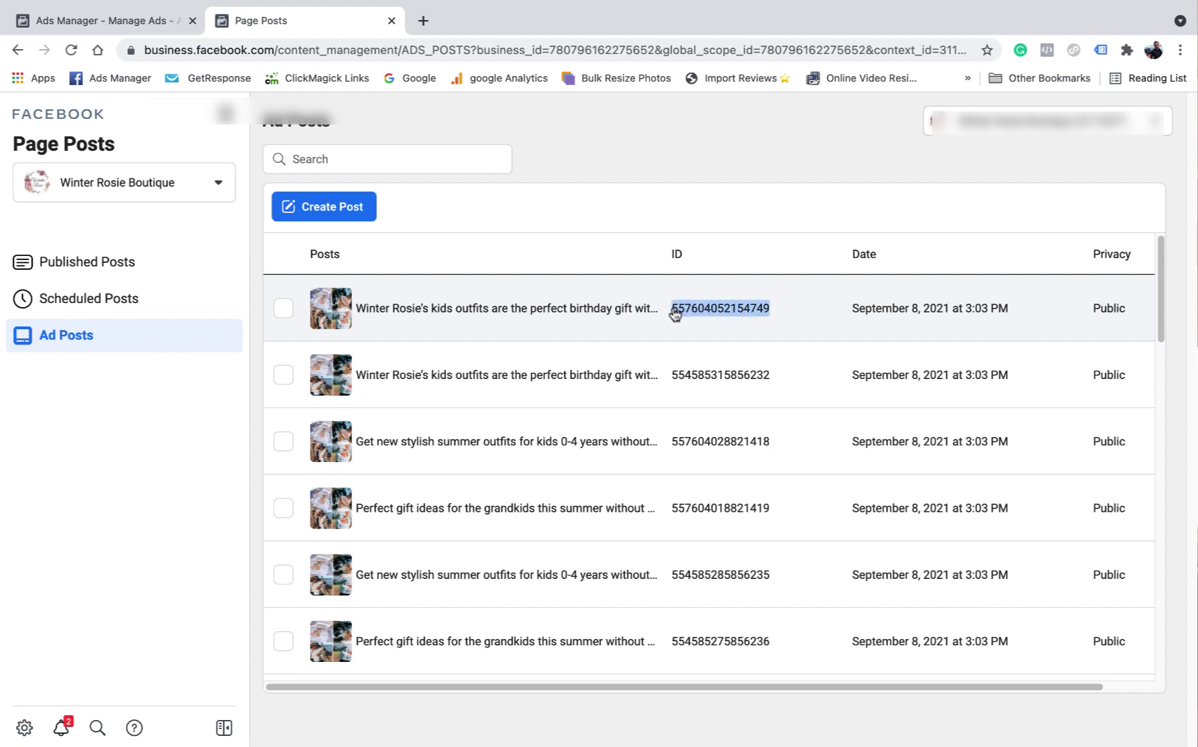
right_click(674, 313)
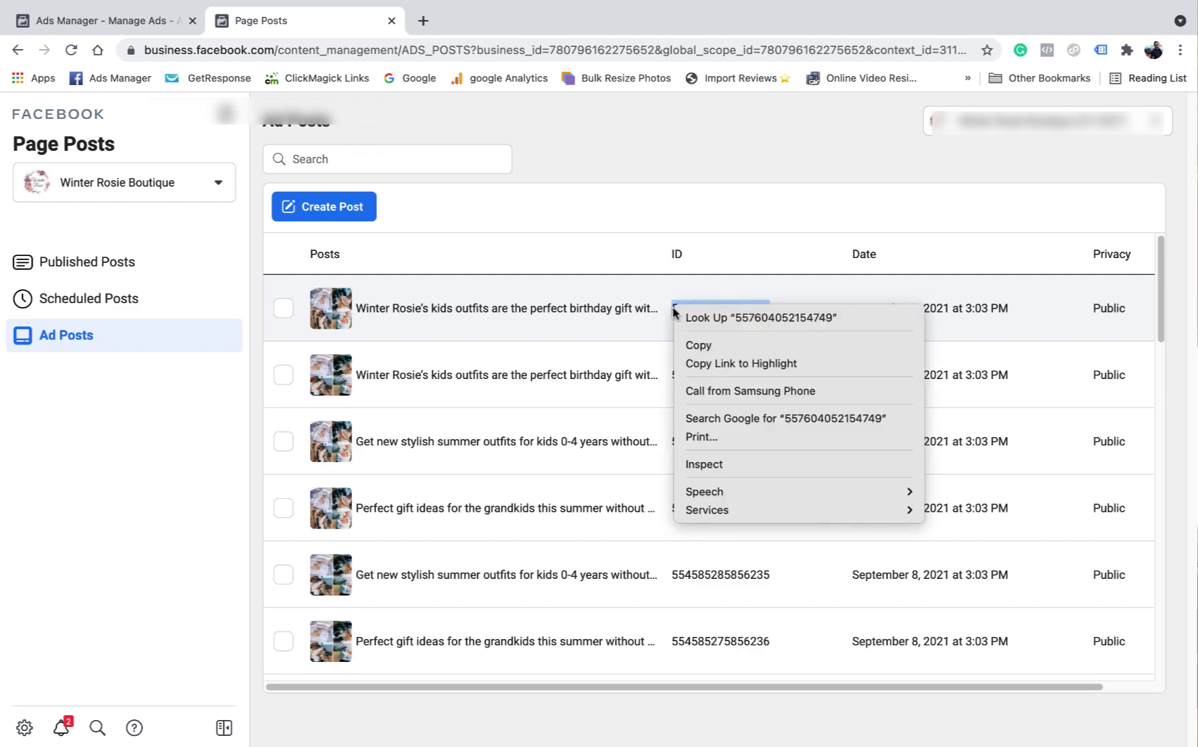
click(724, 345)
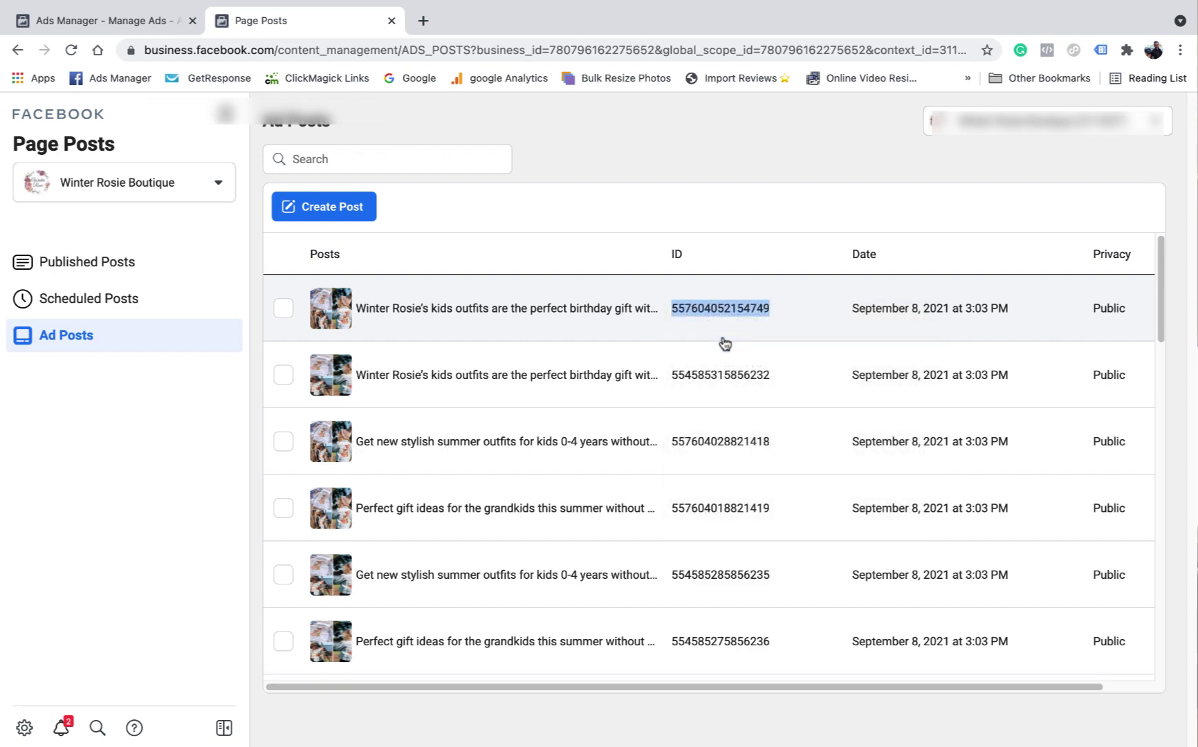
click(391, 21)
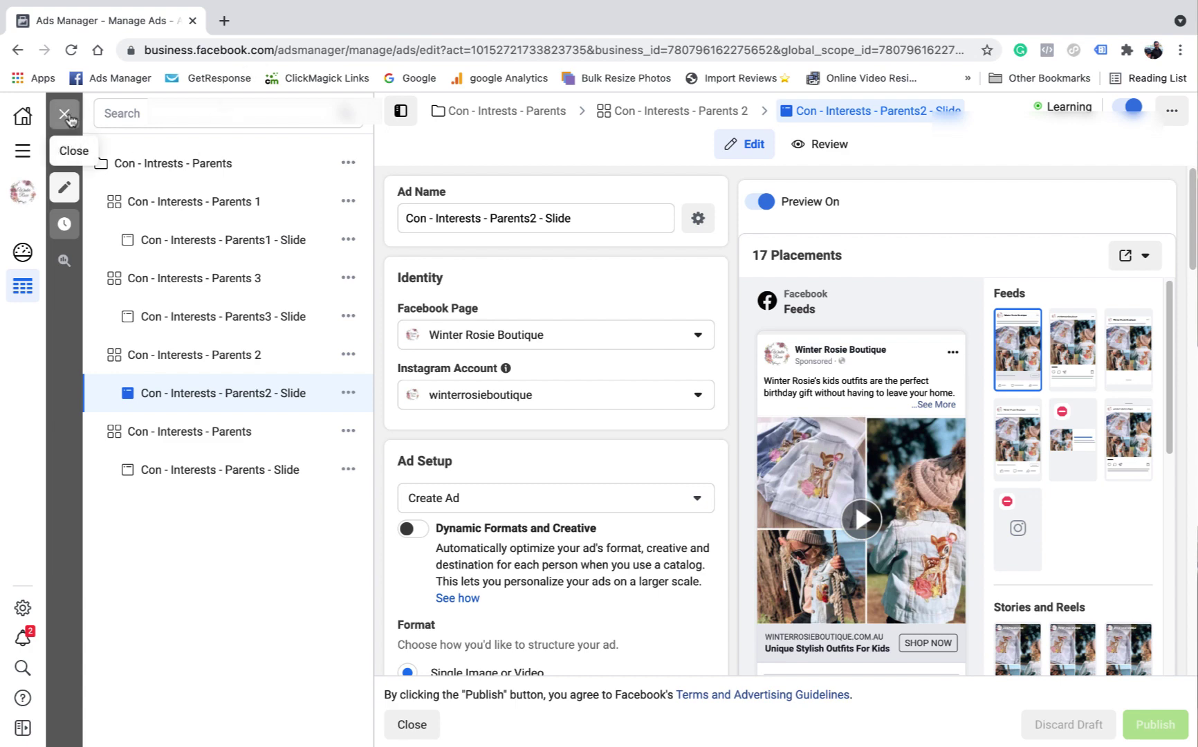
- Close the ad editor and create a new campaign with the Conversions objective from the Campaigns tab
click(66, 114)
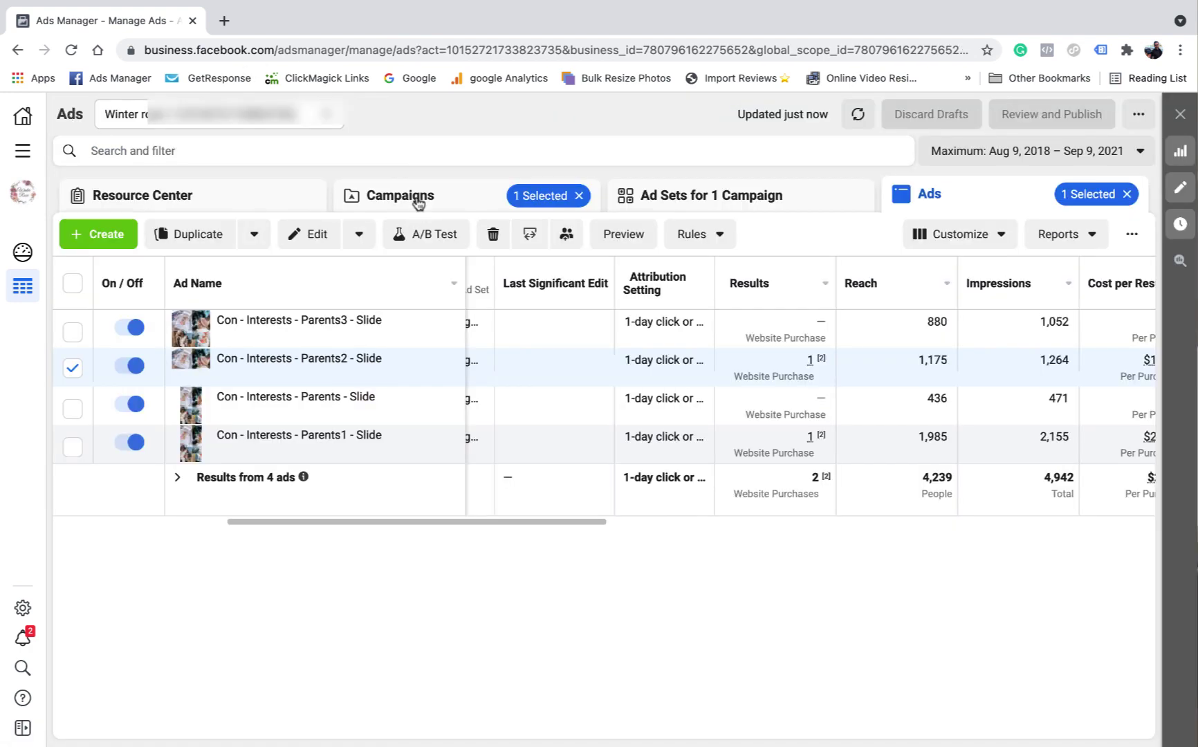
click(415, 197)
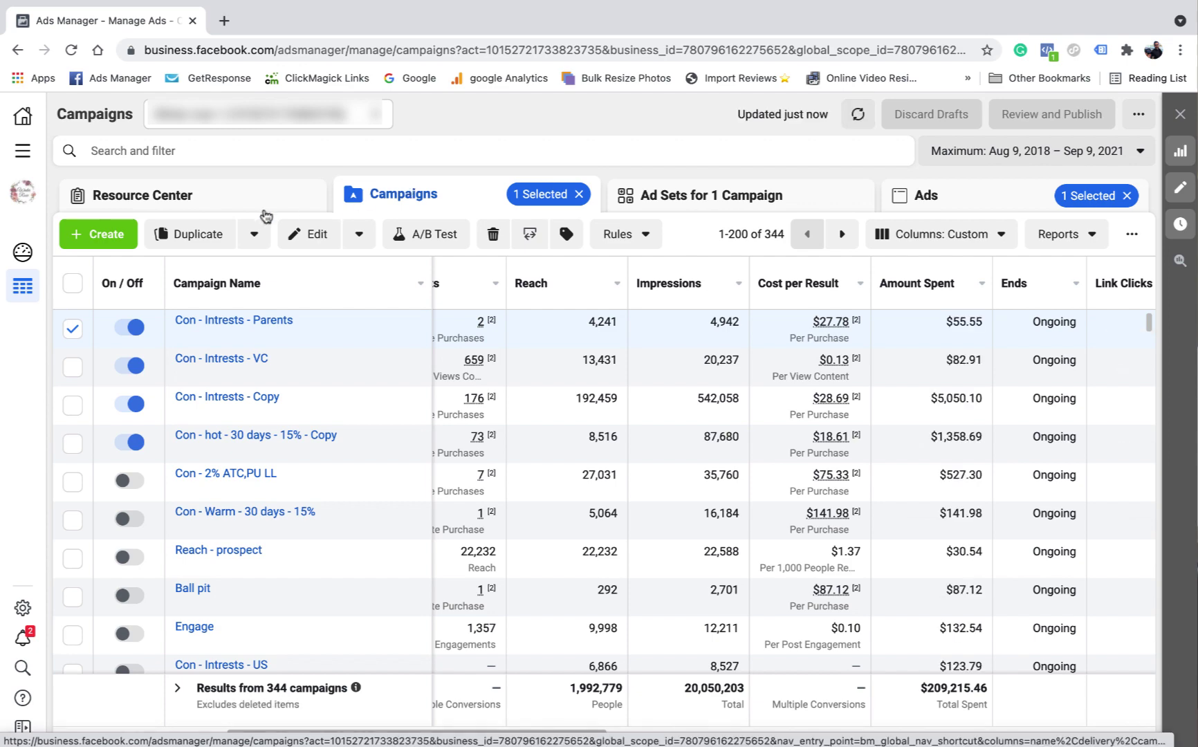
click(115, 237)
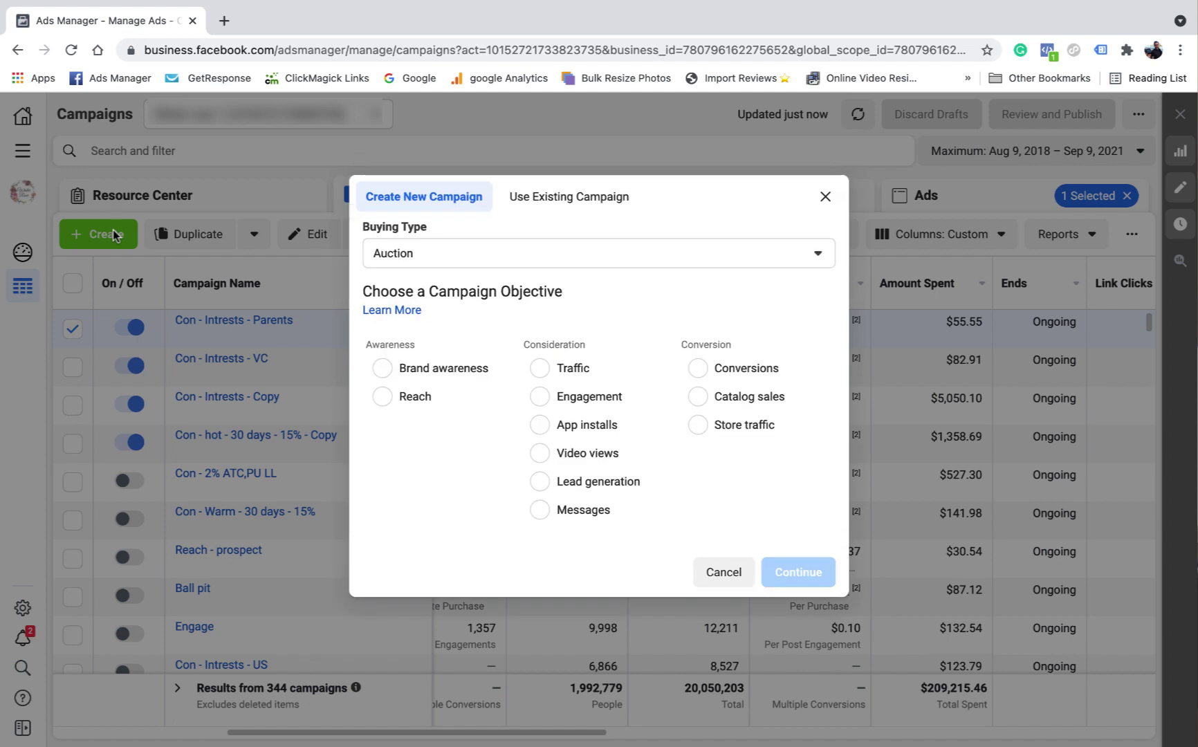
click(699, 367)
click(814, 690)
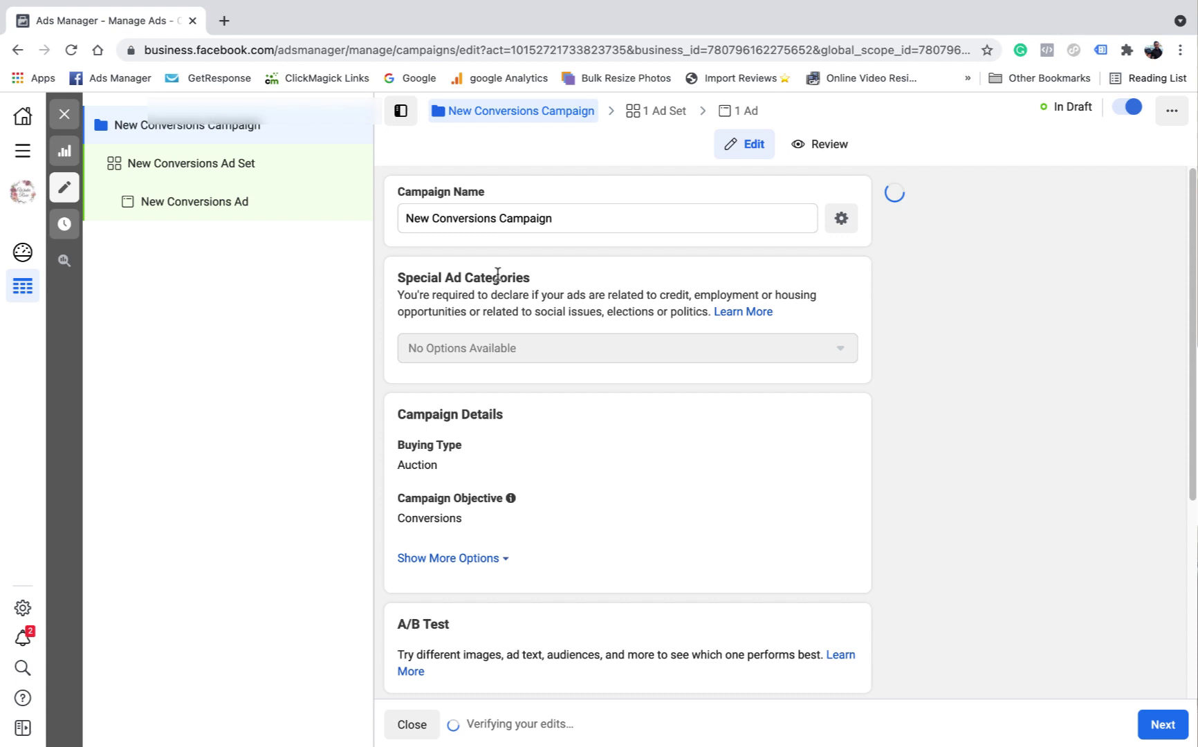
- Rename the campaign to 'Con - Warm'
drag(564, 219, 406, 218)
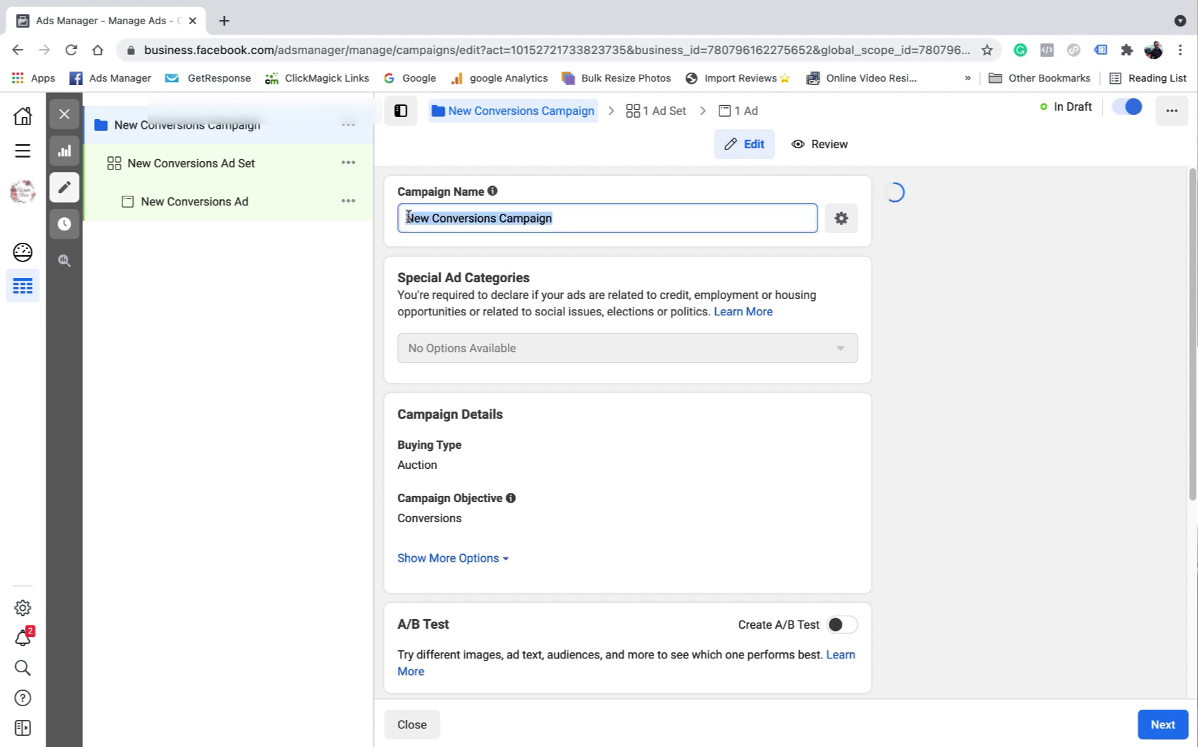
key(BackSpace)
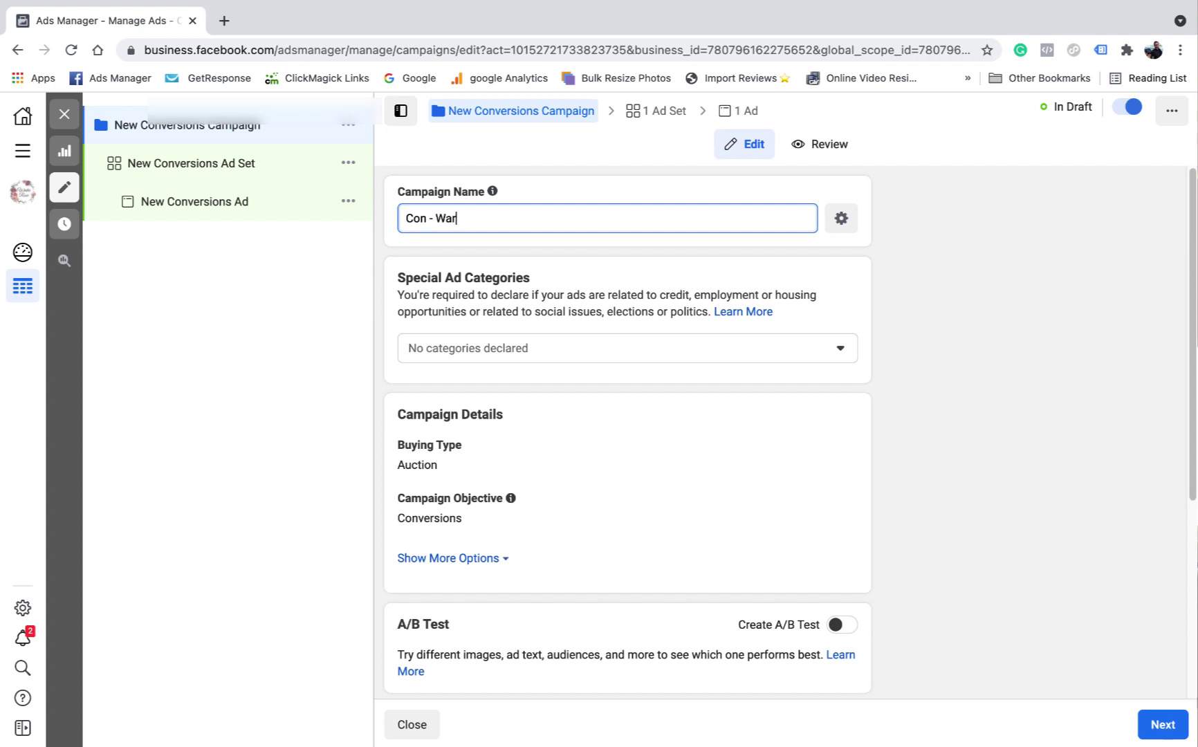
click(723, 322)
- Set the daily budget to $30.00 and move on to the ad set settings
scroll(580, 352, down, 2)
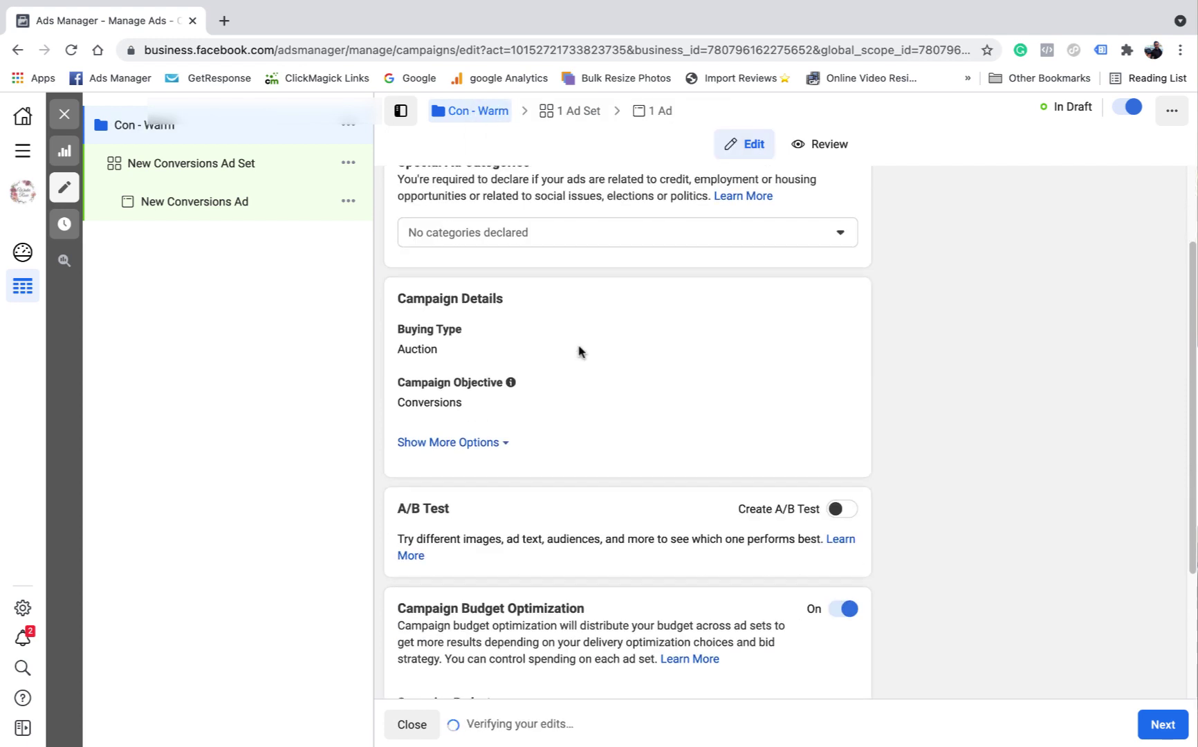
scroll(580, 352, down, 3)
click(663, 559)
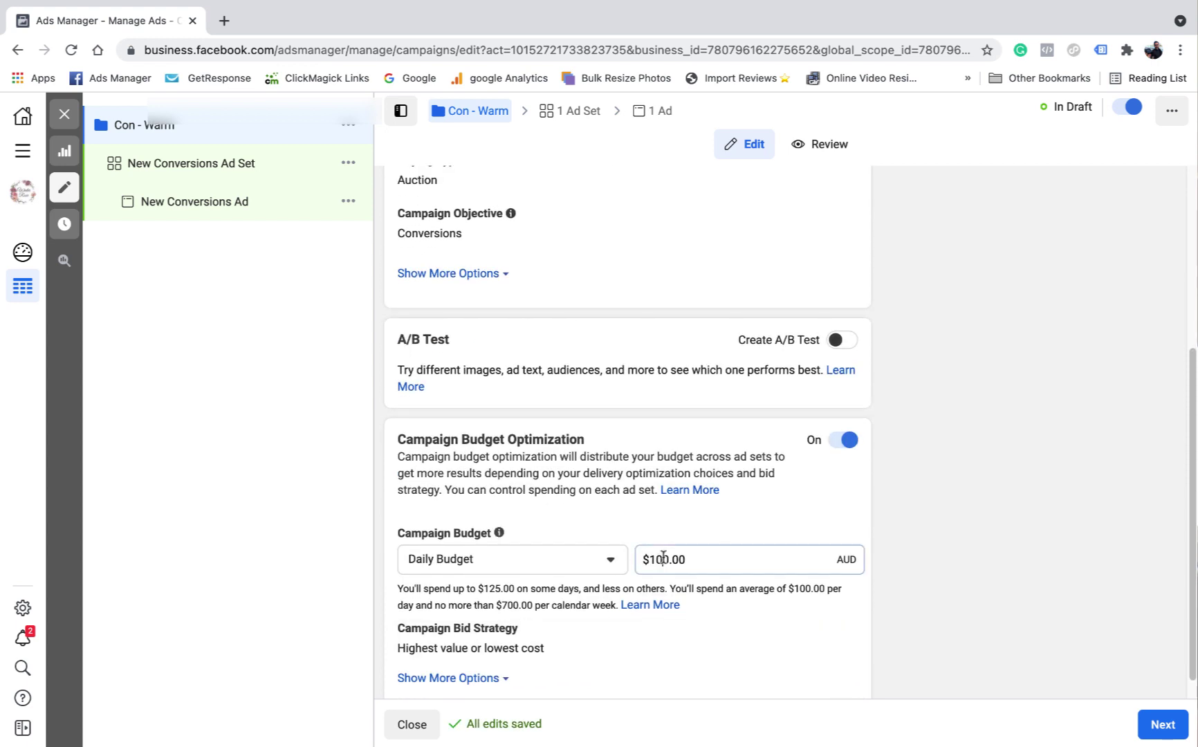
drag(663, 559, 654, 558)
key(BackSpace)
key(BackSpace)
text(3)
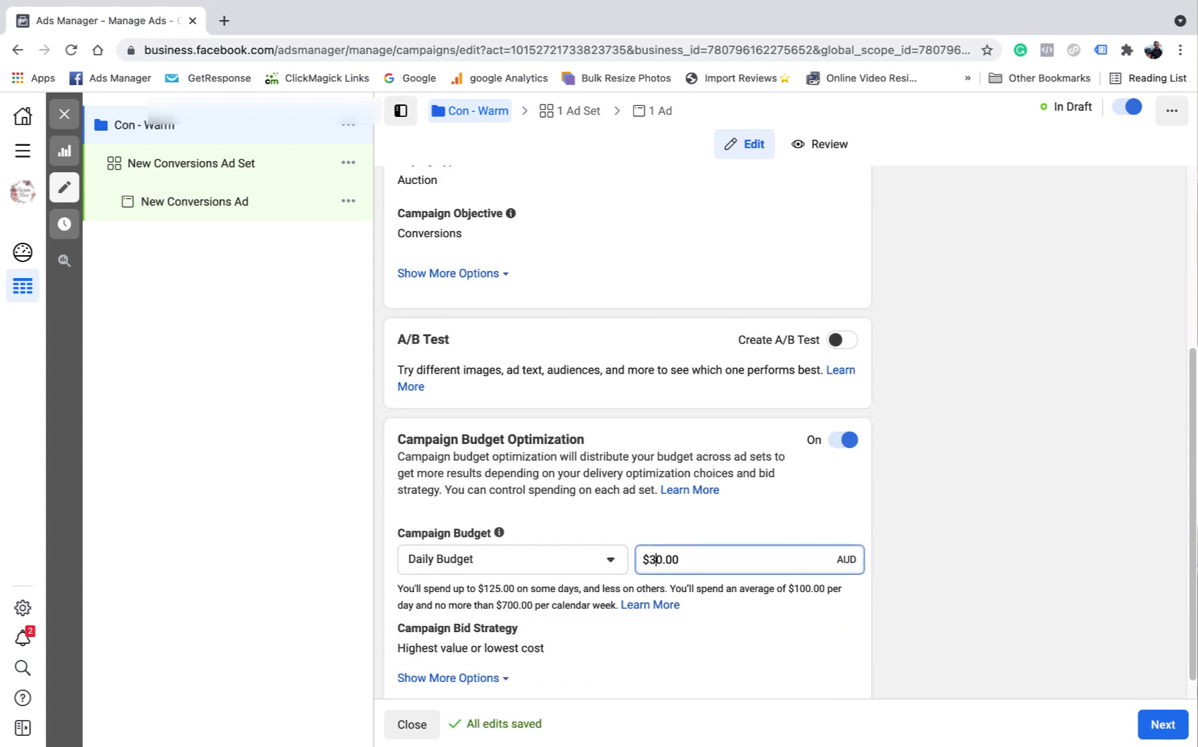
click(1047, 482)
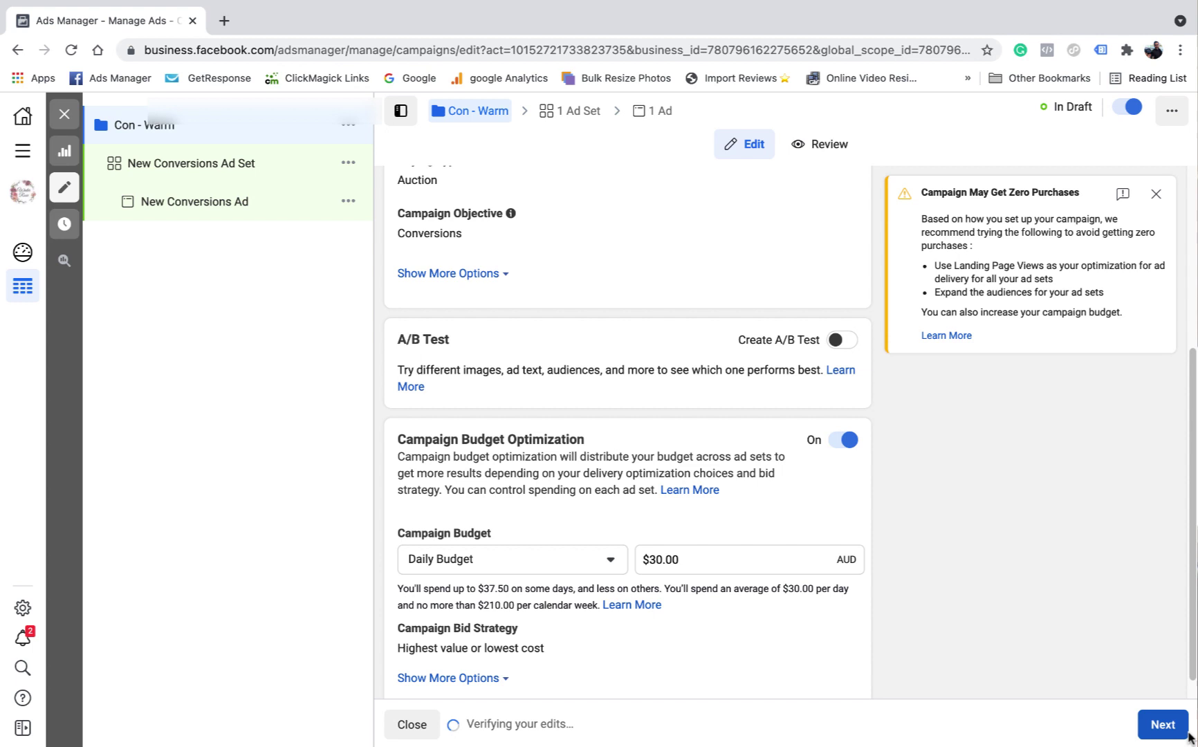
click(1162, 723)
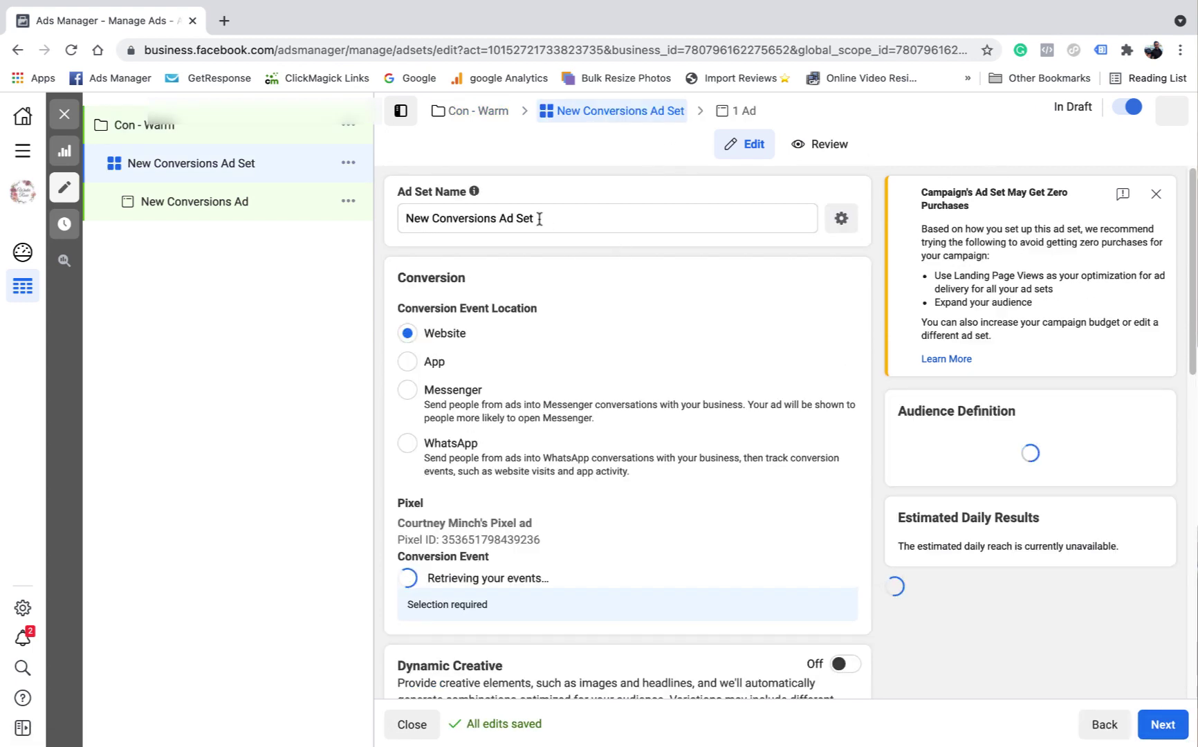
- Rename the ad set from its default name to 'Con - warm 30 days'
drag(541, 219, 391, 224)
text(C)
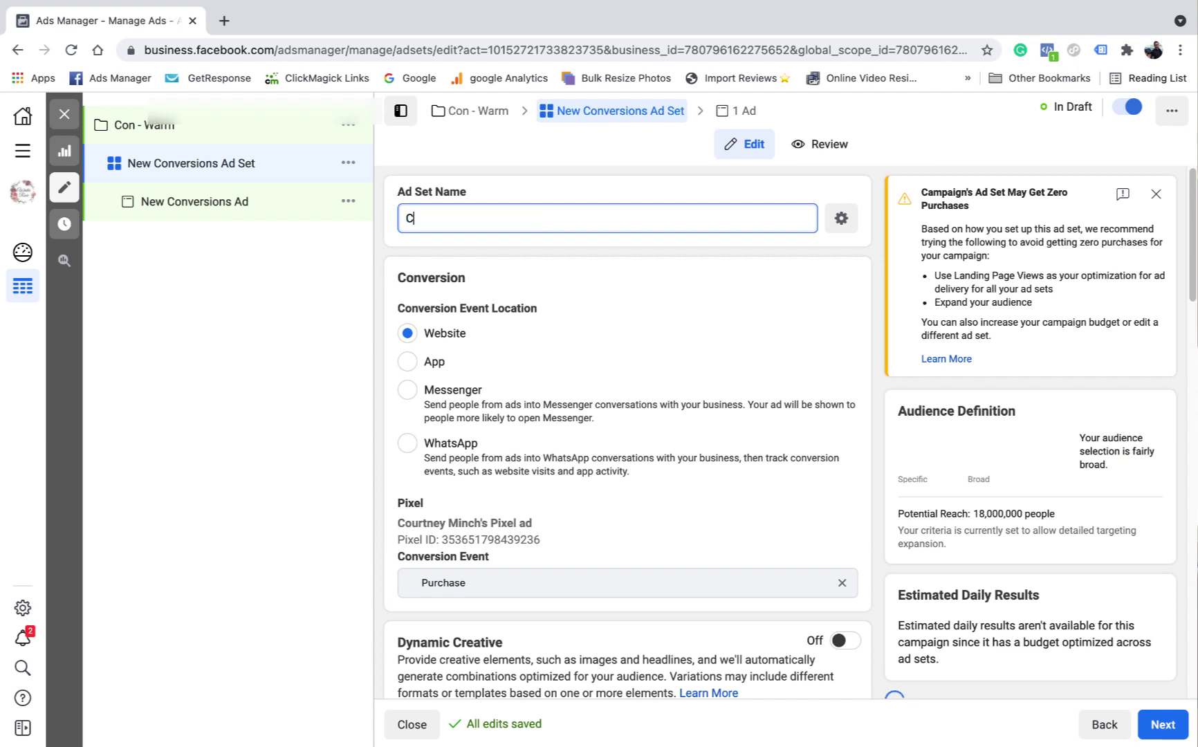
text(on - warm 30 days)
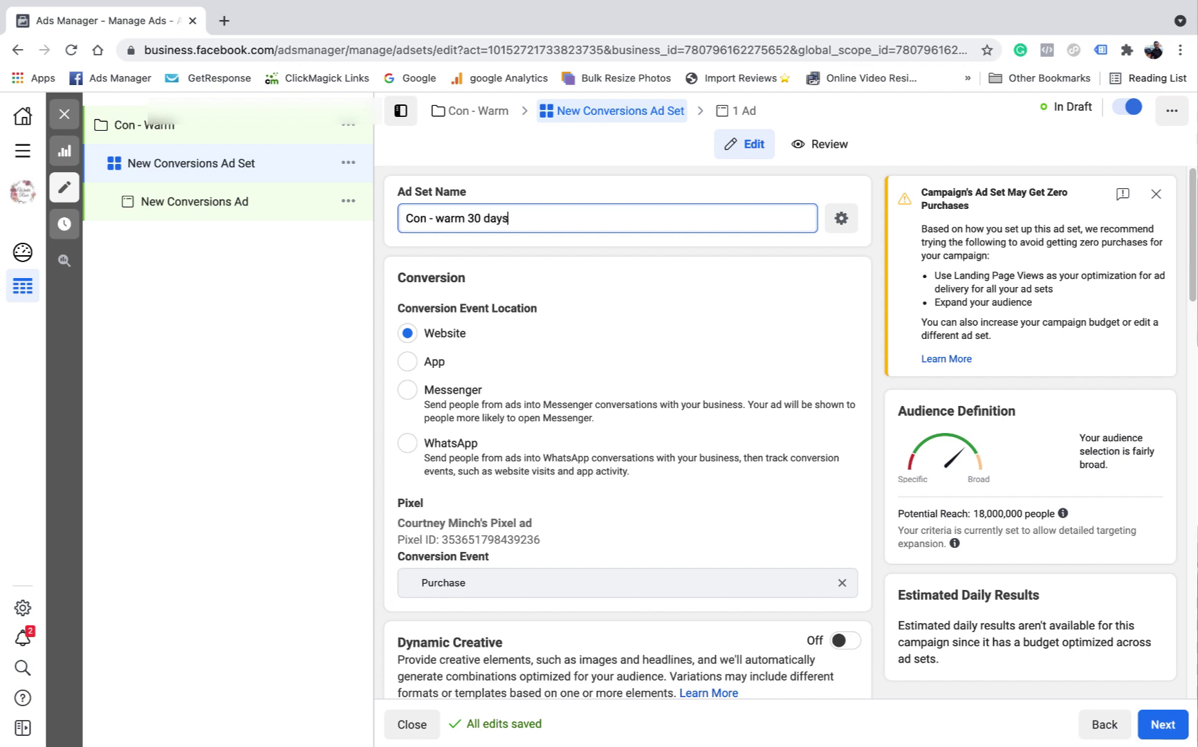
click(593, 289)
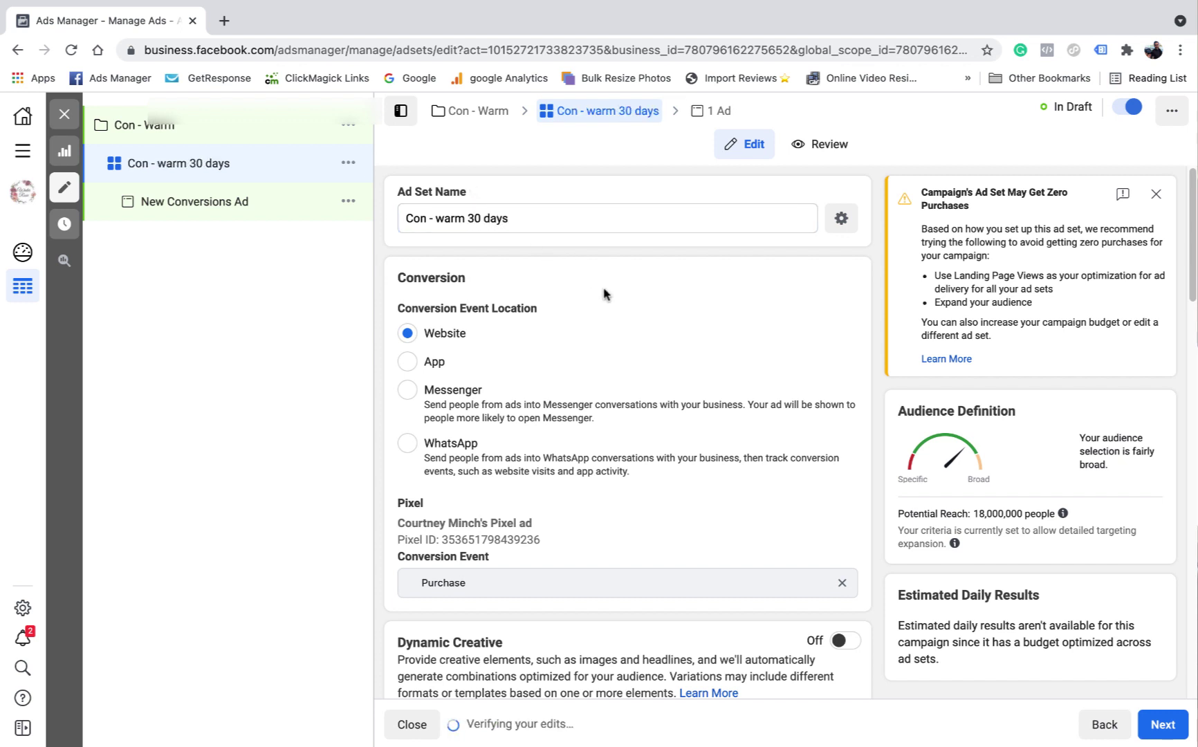
- Reveal the extra options under the ad set schedule
scroll(595, 291, down, 1)
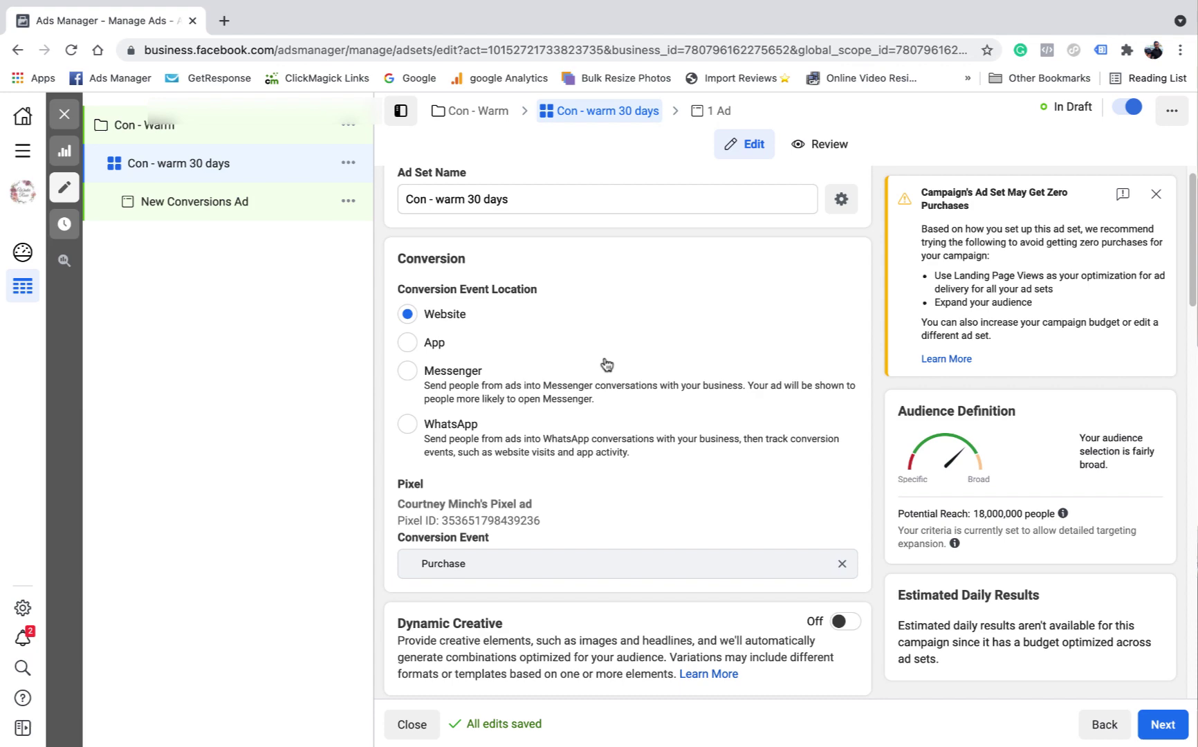
scroll(607, 364, down, 2)
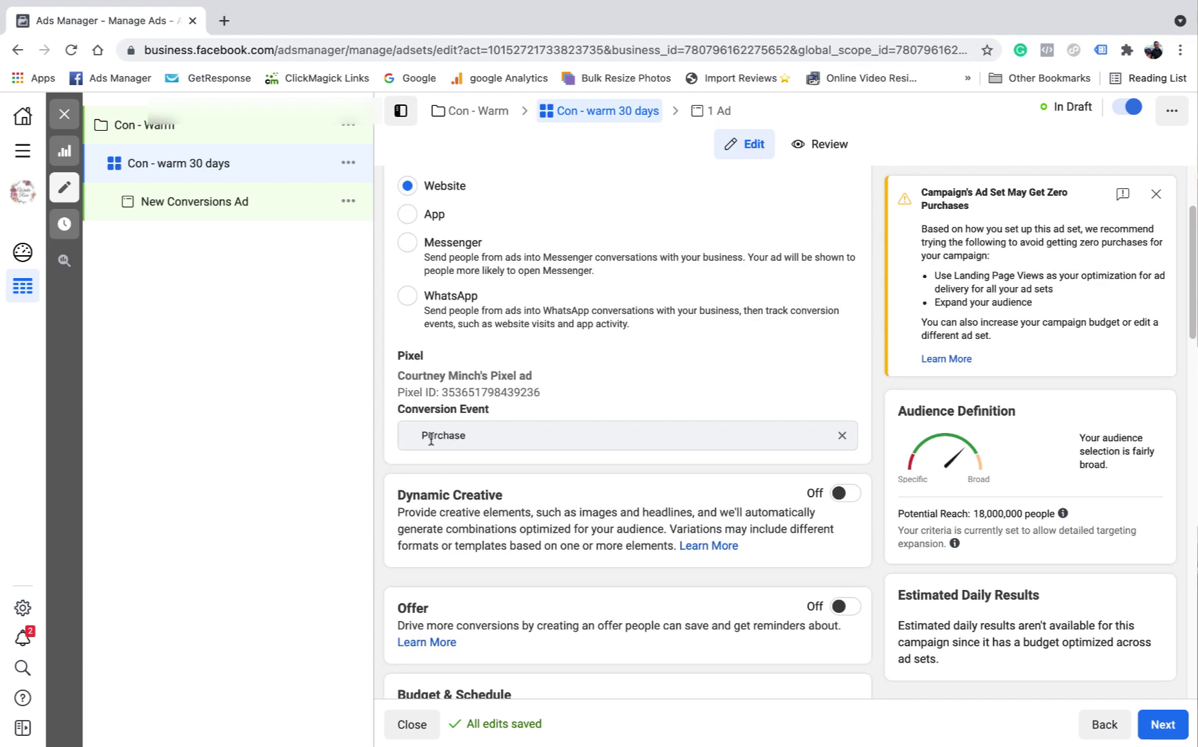
scroll(650, 301, down, 4)
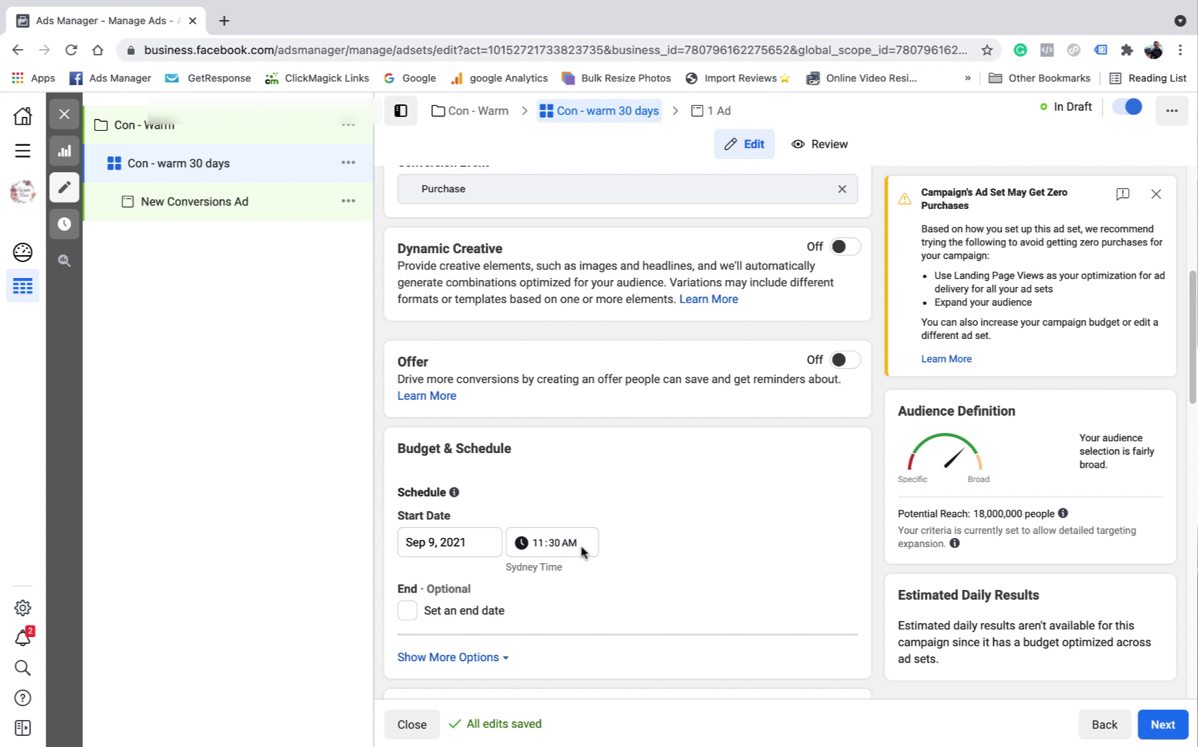
scroll(554, 537, down, 1)
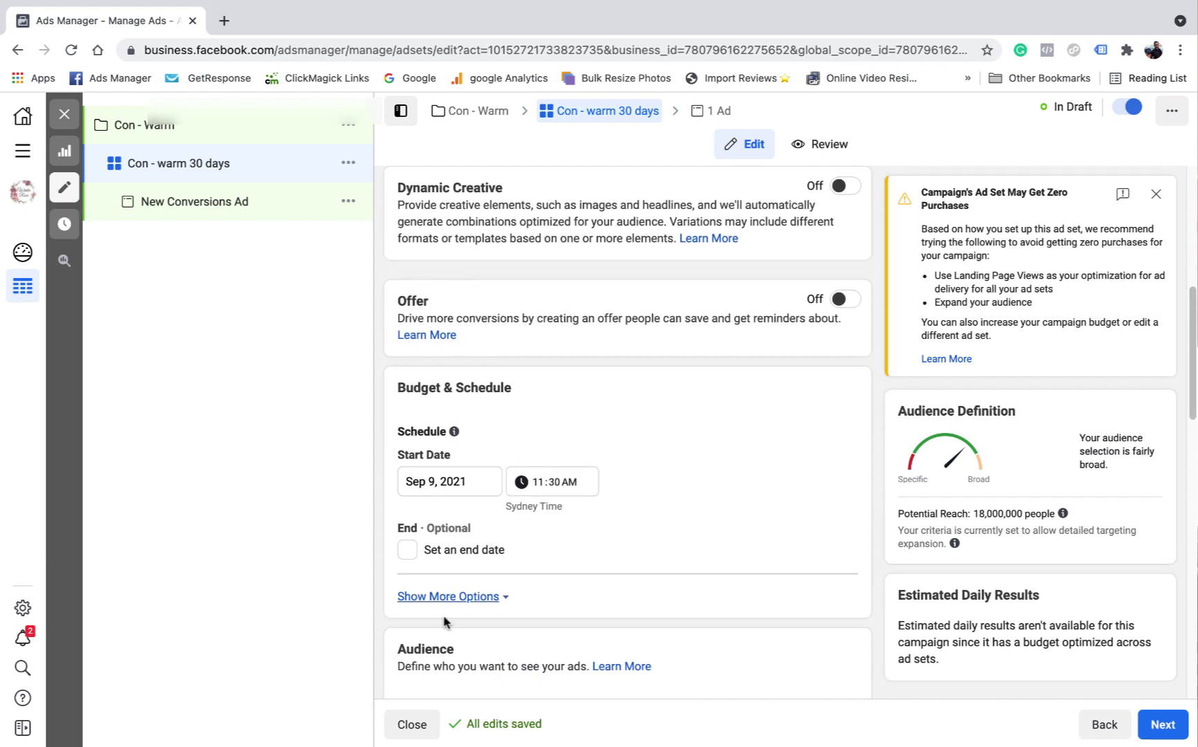
scroll(530, 576, down, 2)
click(488, 469)
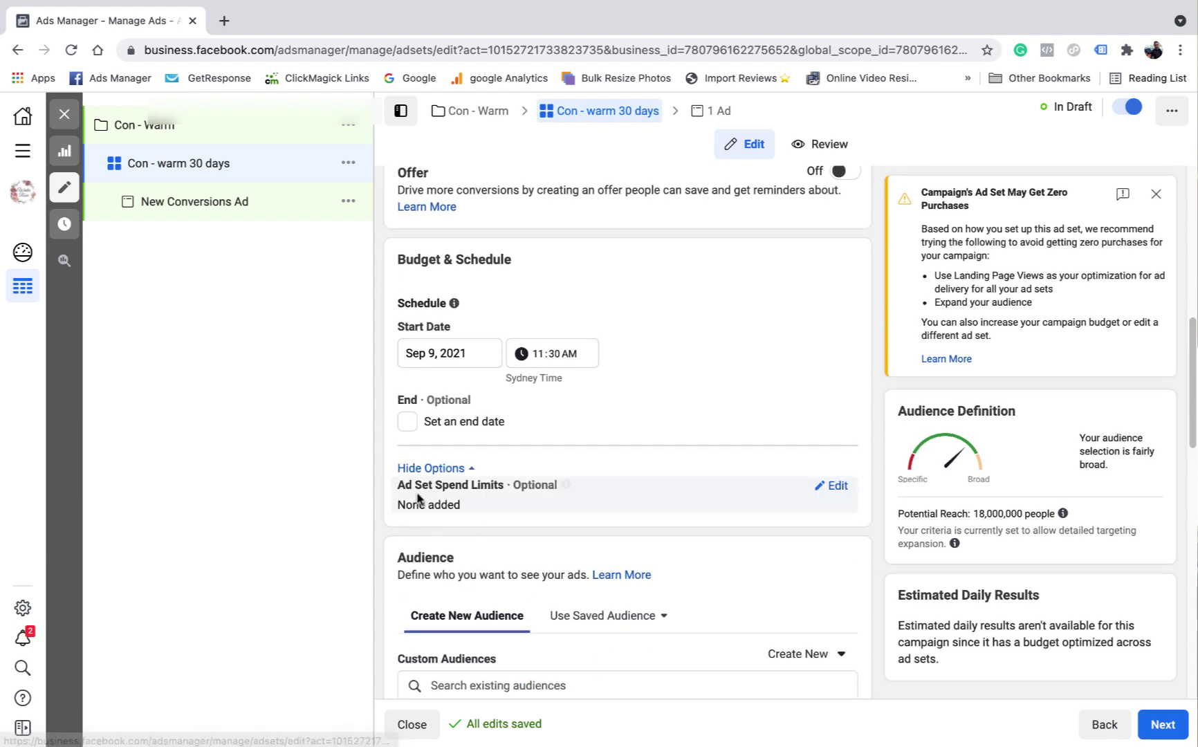
scroll(609, 419, down, 2)
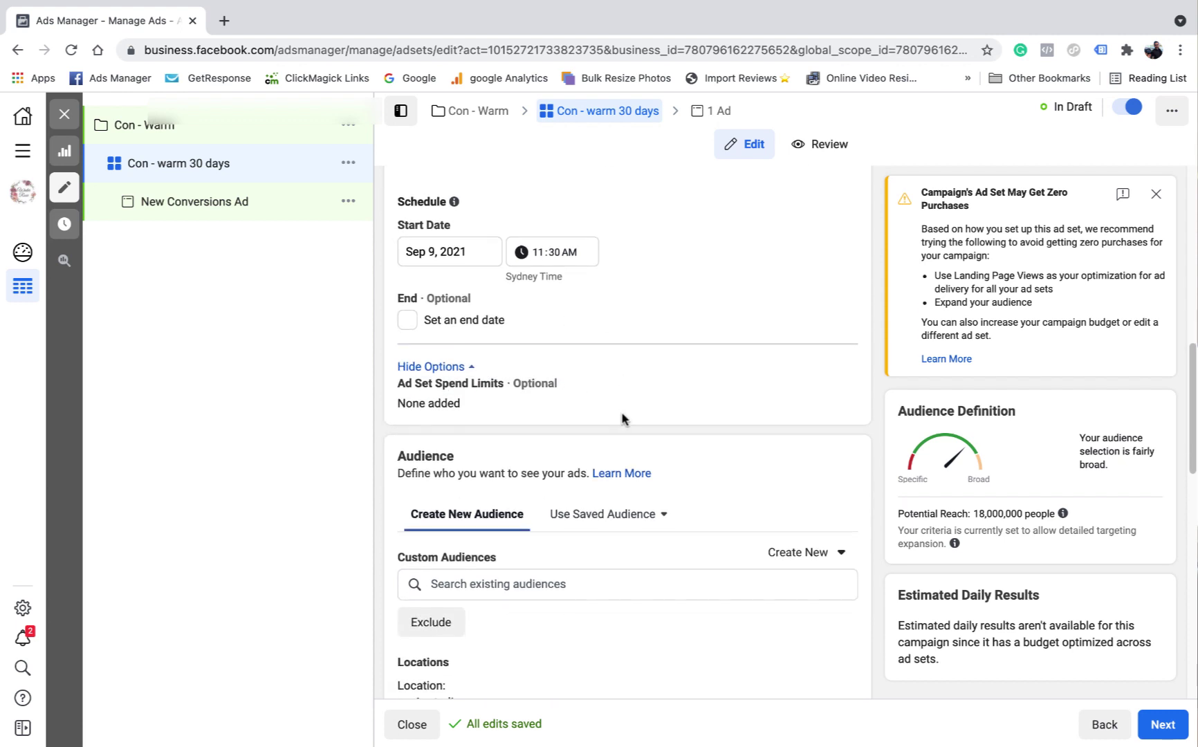
scroll(621, 418, down, 4)
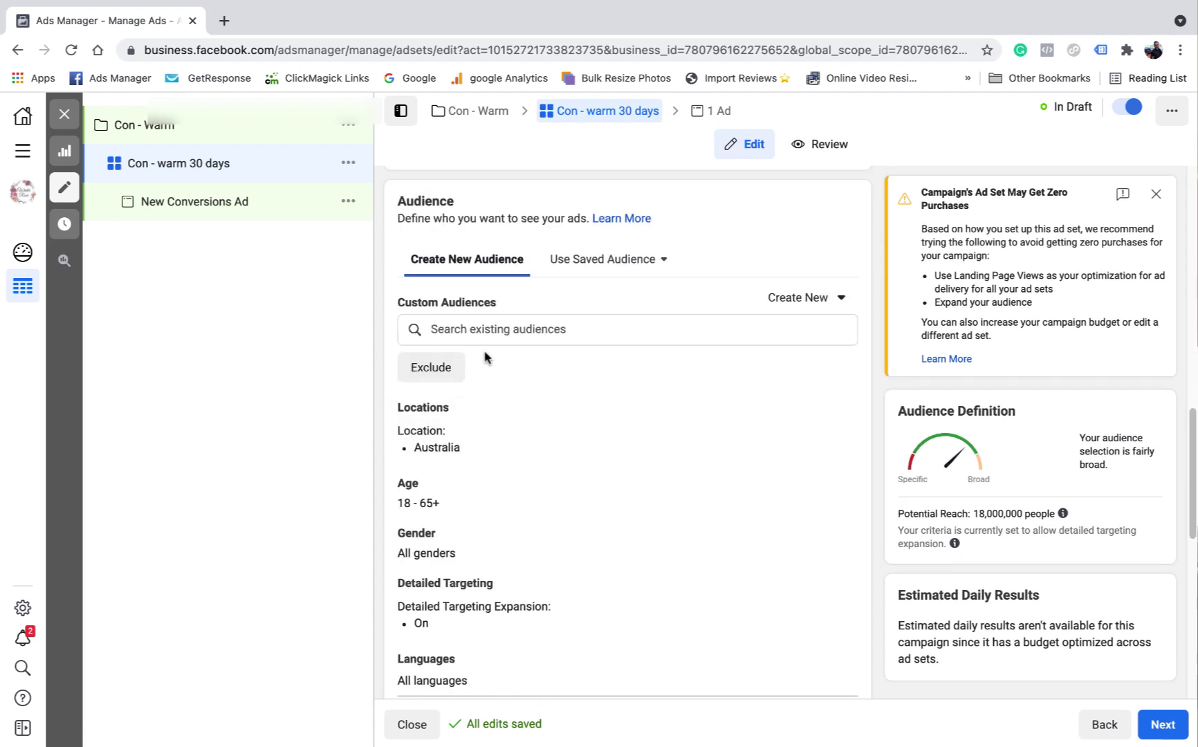
- Include the CA - 30 days FB 9/9 and CA - 30 days IG 9/9 custom audiences
click(506, 330)
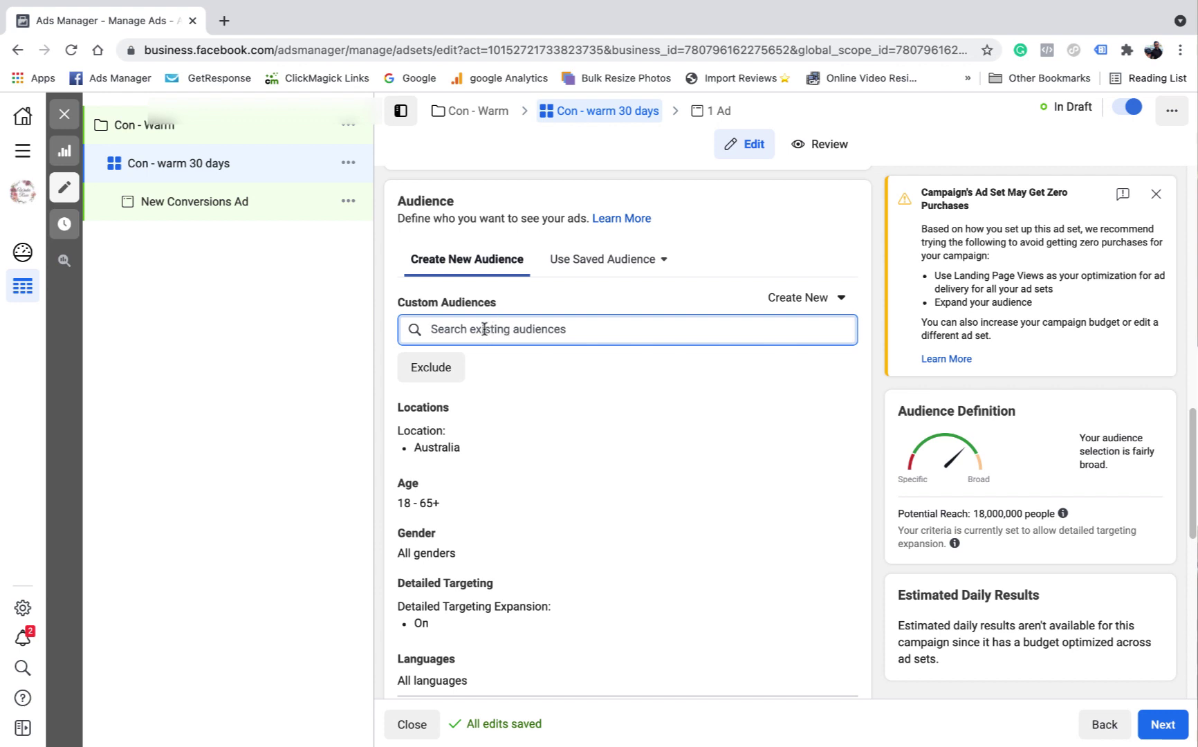
click(484, 329)
click(592, 372)
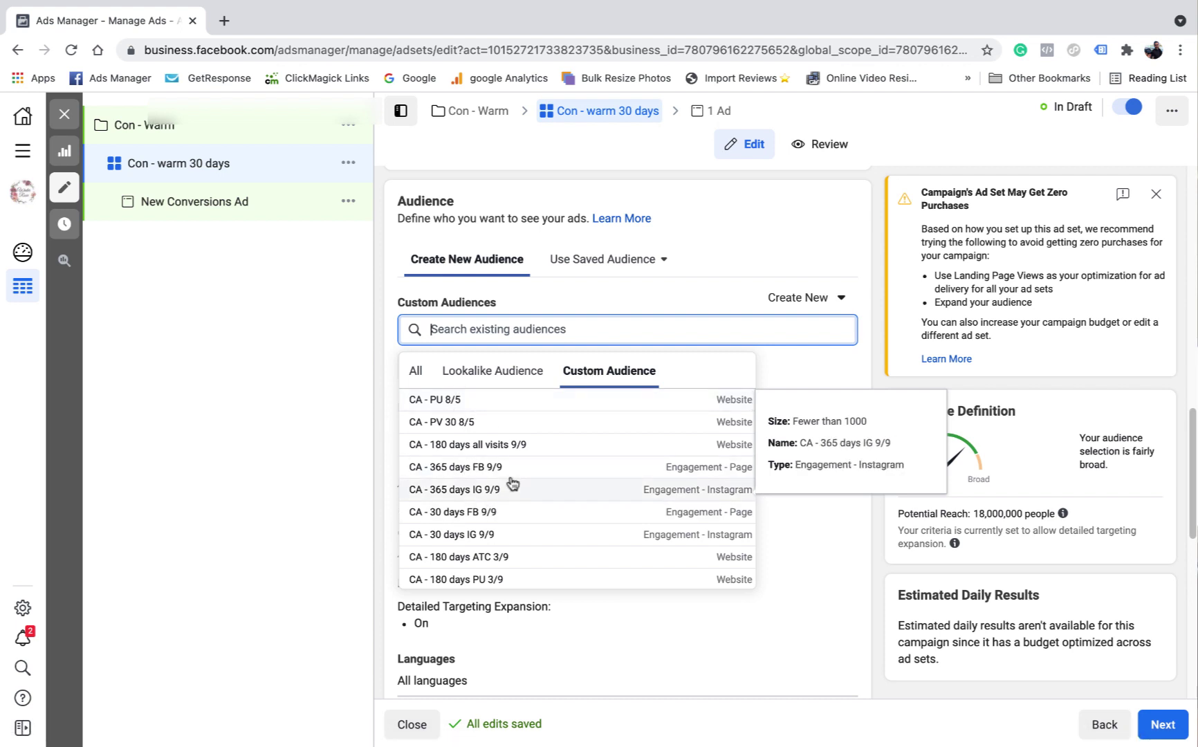
text(9/9)
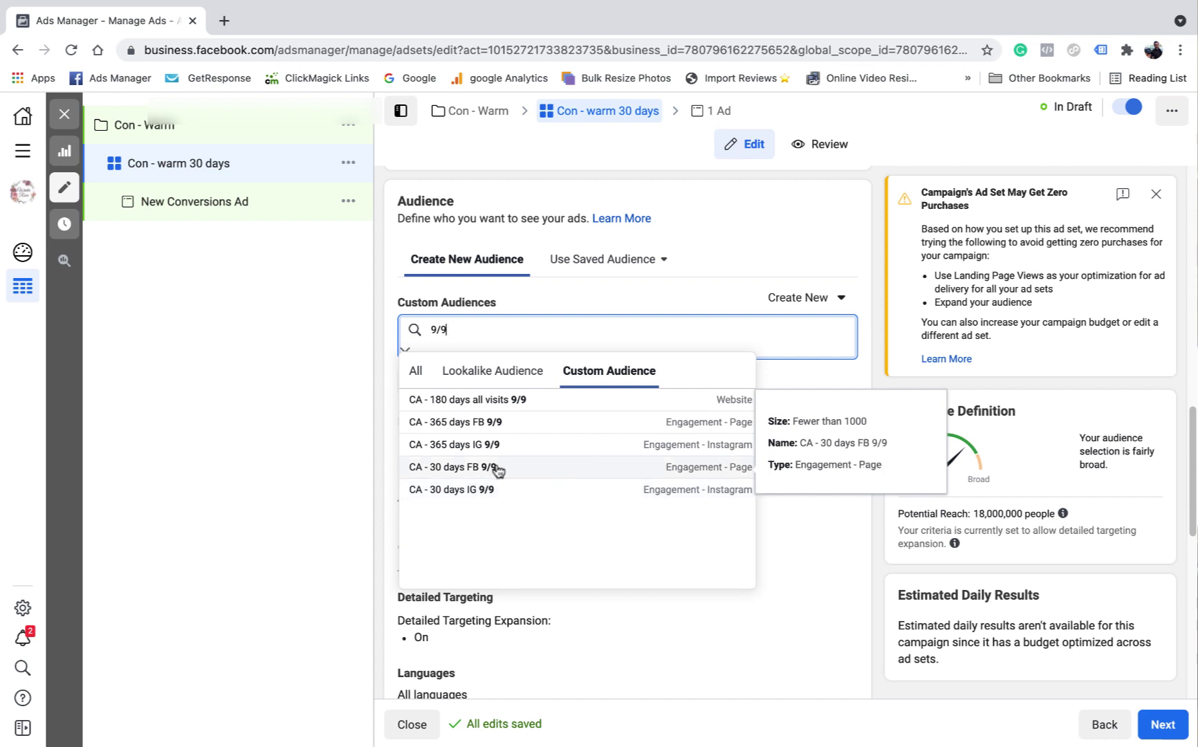
click(486, 469)
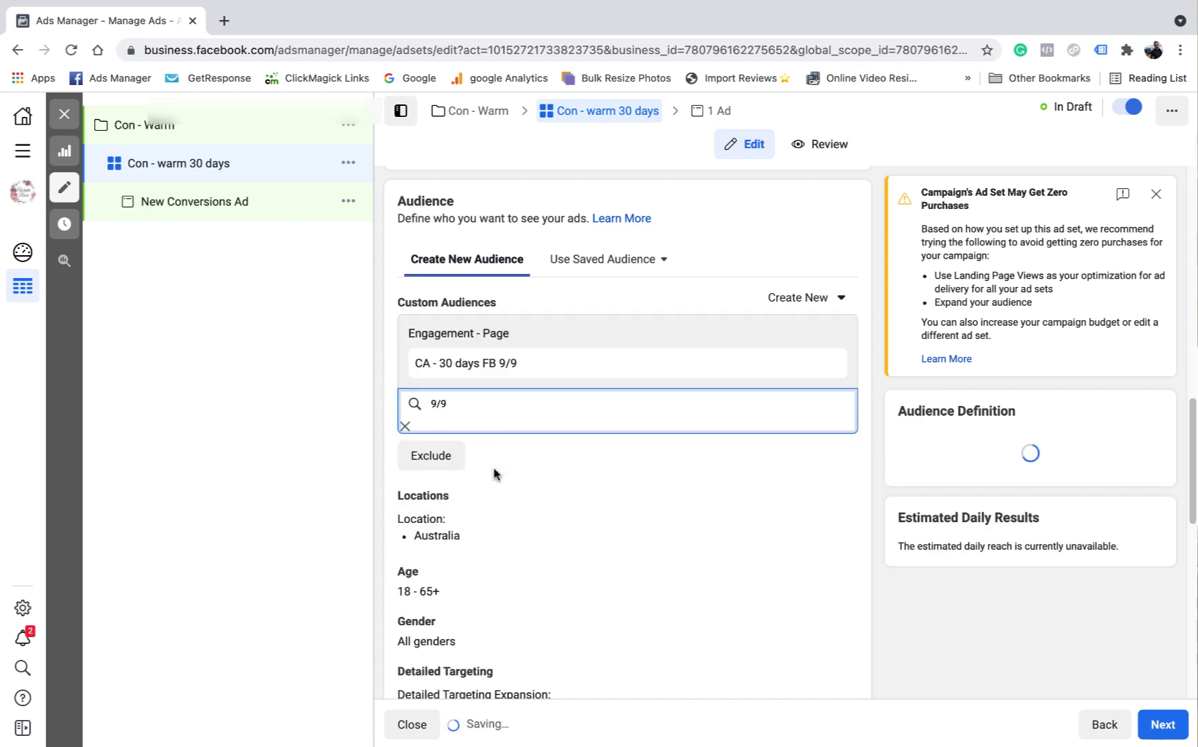
click(471, 543)
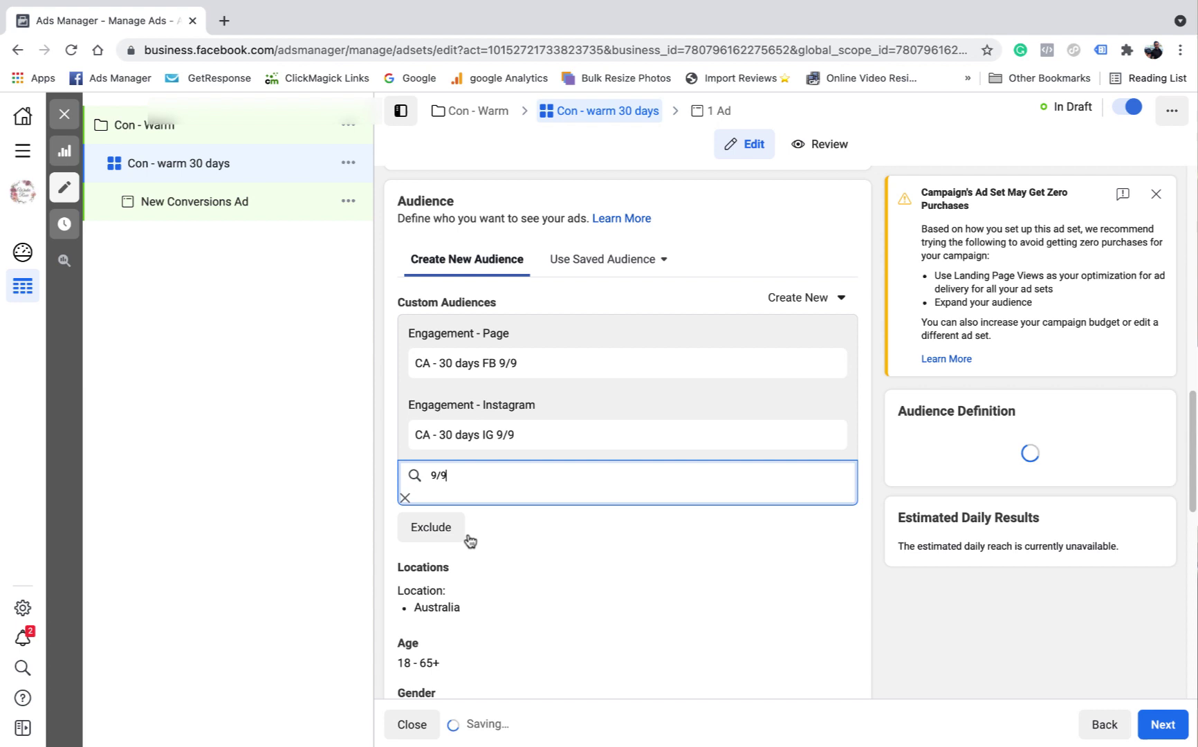
click(863, 384)
- Exclude the CA - 180 days all visits 9/9 custom audience
scroll(858, 388, down, 1)
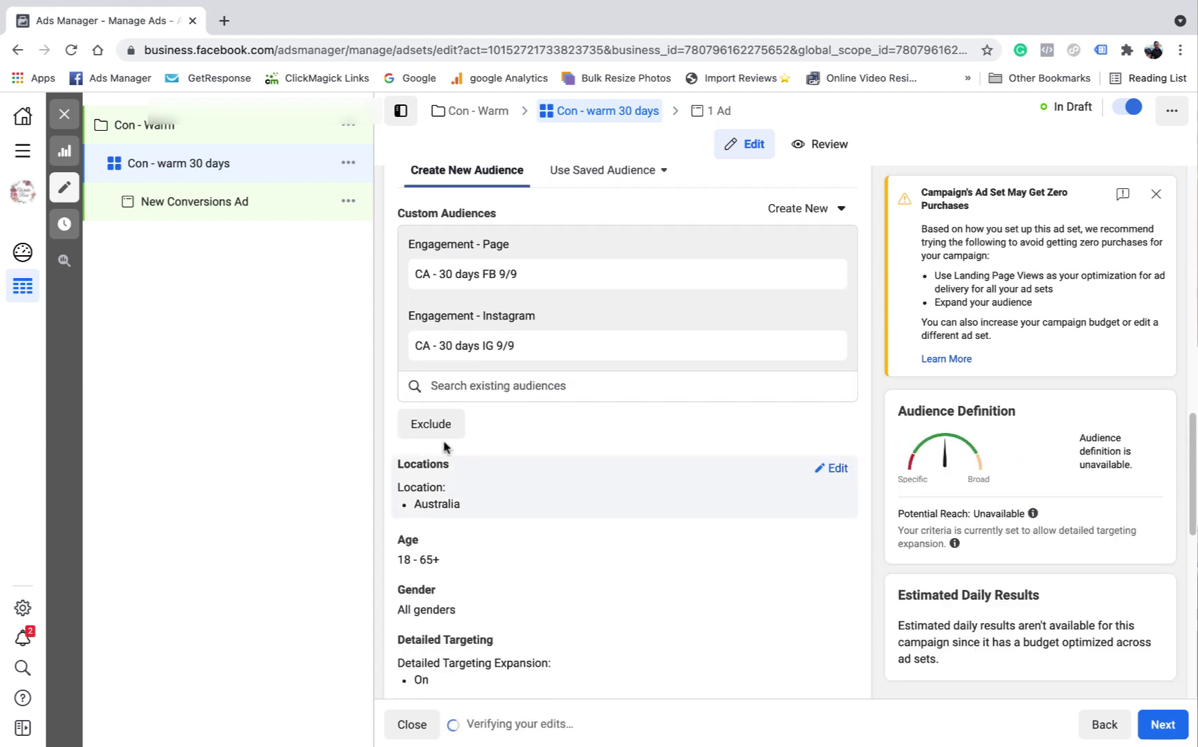
click(446, 424)
click(509, 468)
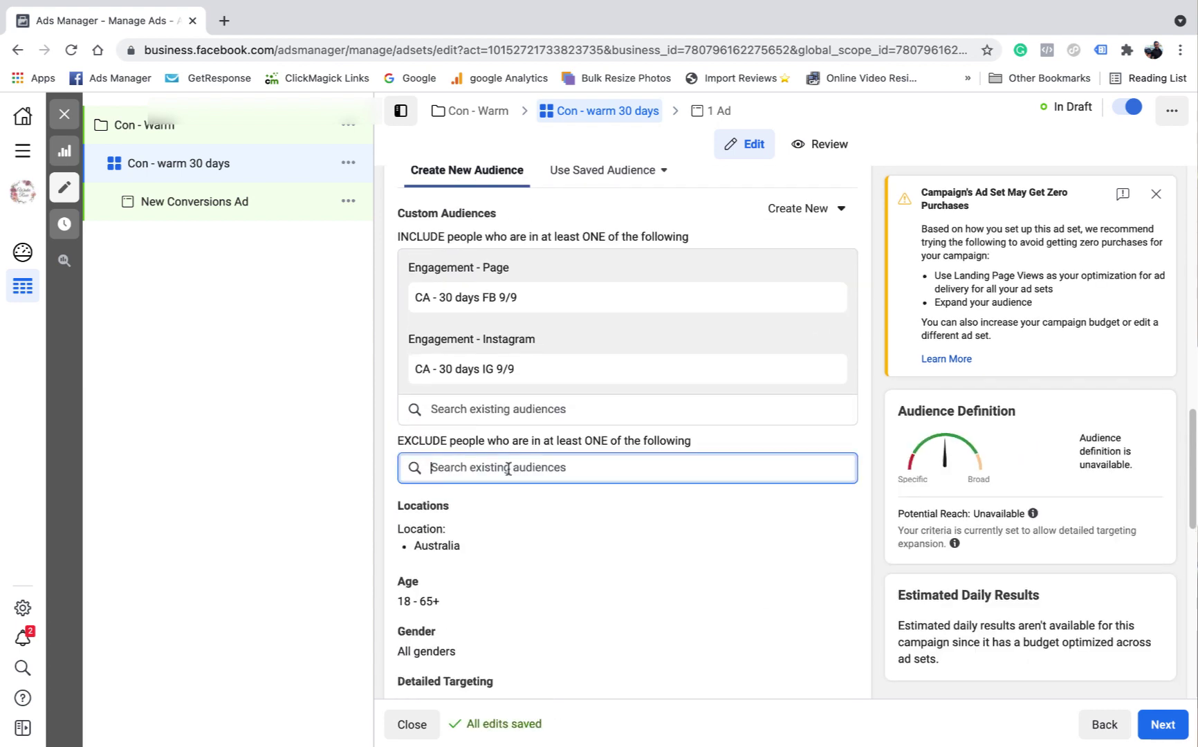
click(603, 510)
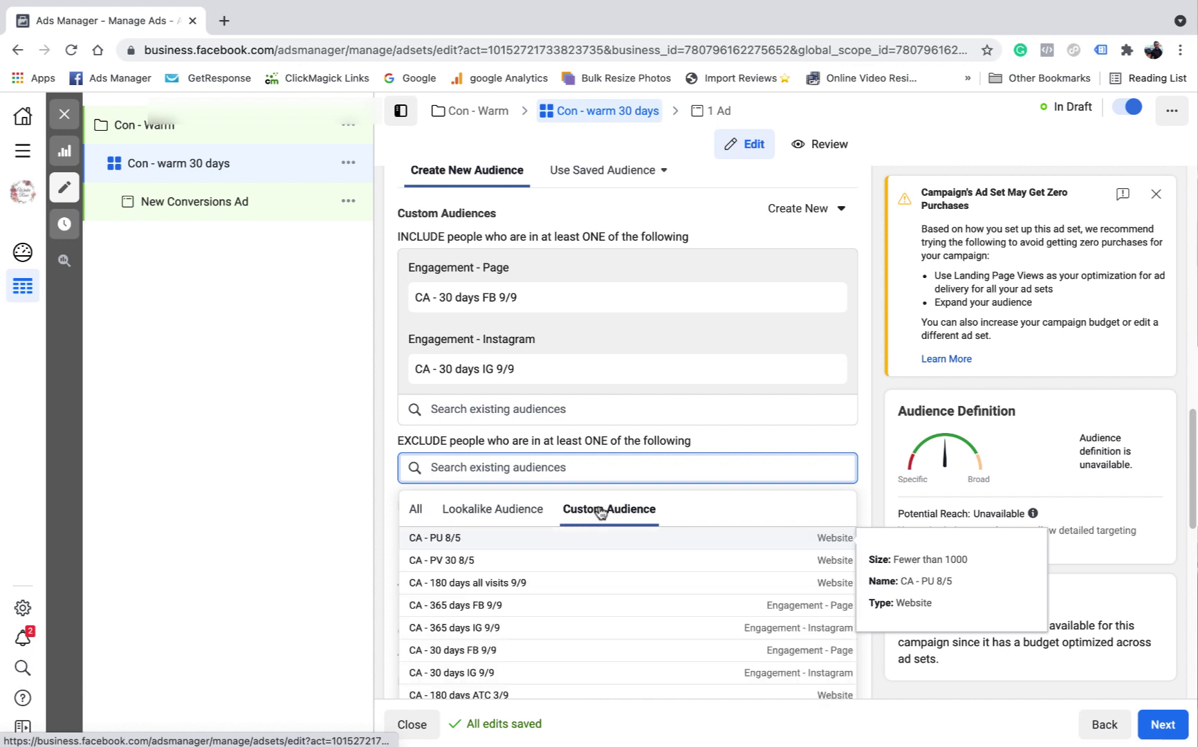
text(9/9)
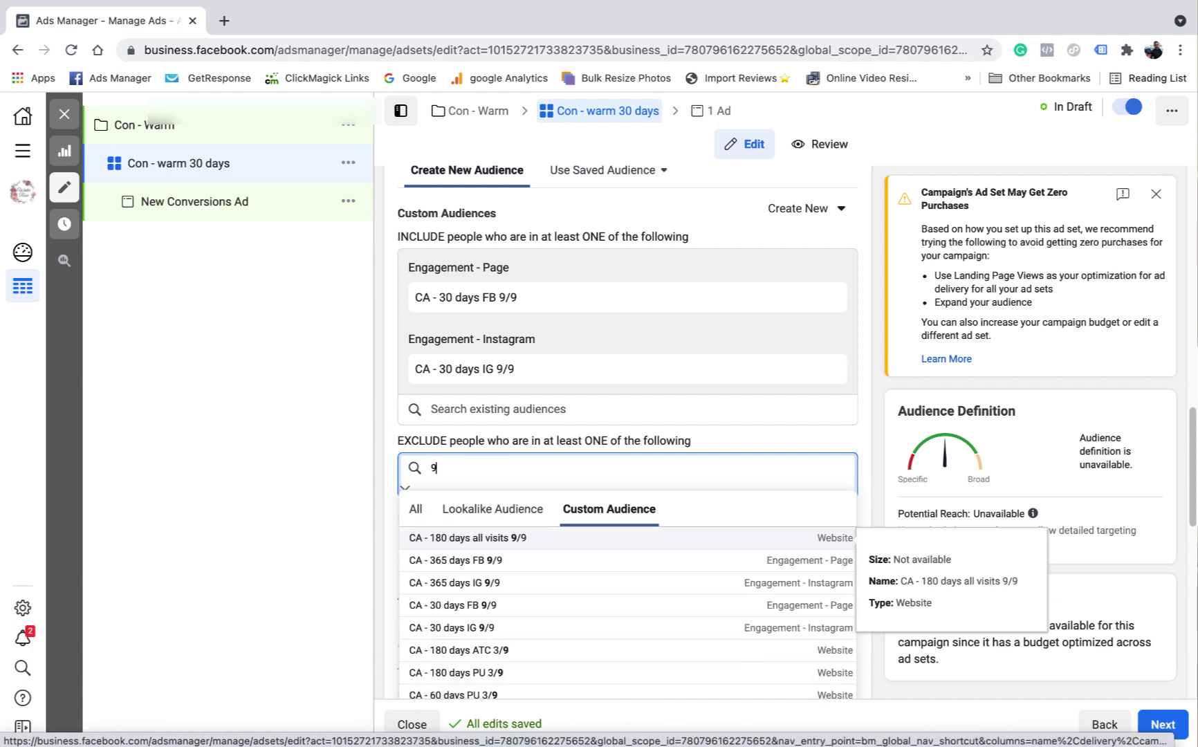
click(465, 544)
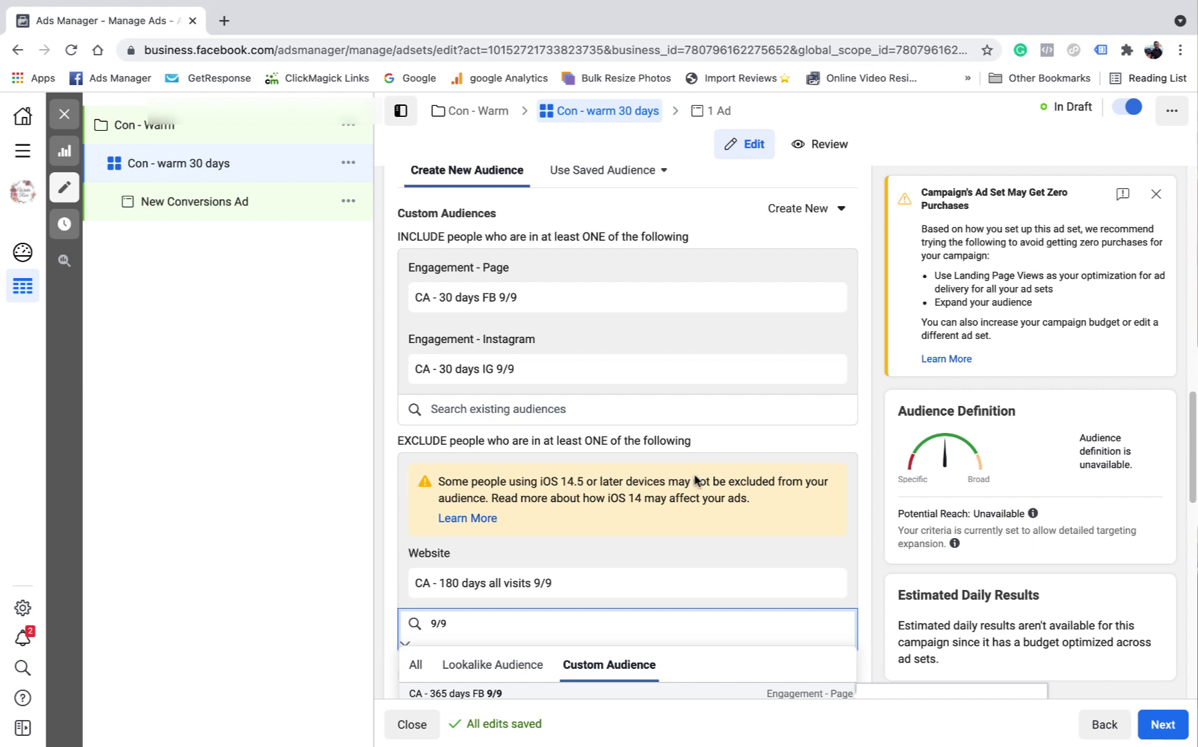
click(862, 444)
- Turn off Detailed Targeting Expansion, then move down to Optimization & Delivery
scroll(768, 419, down, 4)
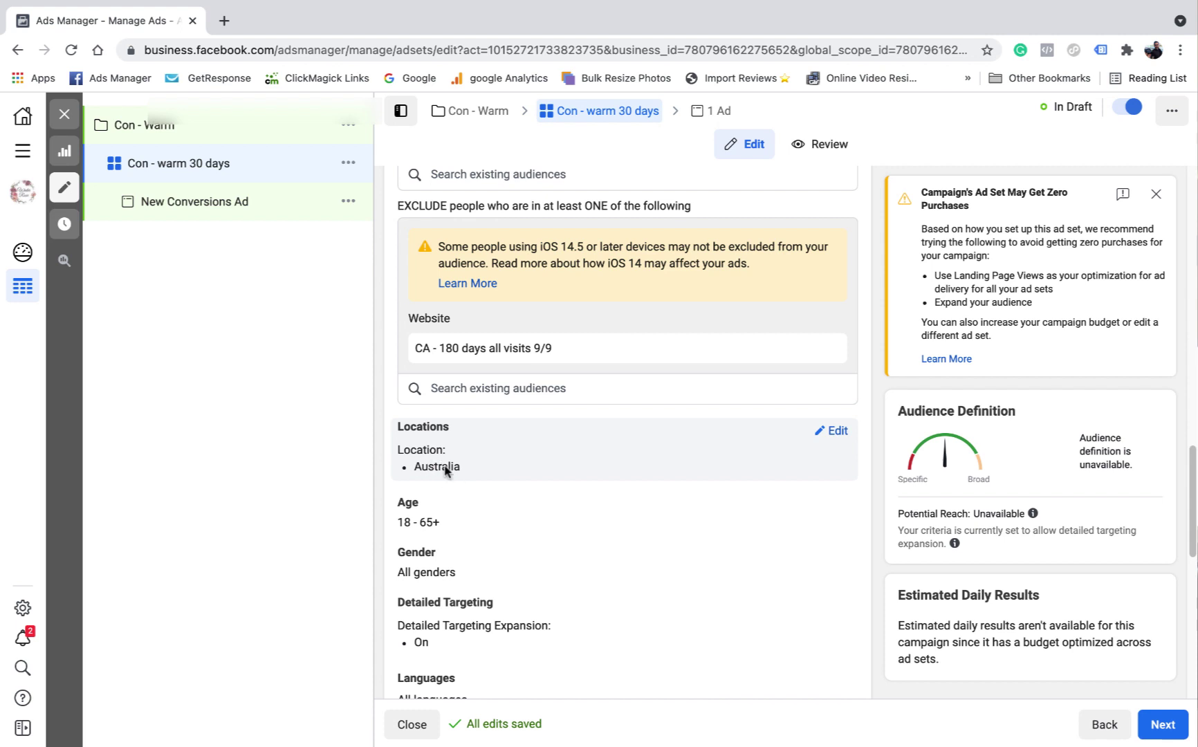
scroll(505, 561, down, 2)
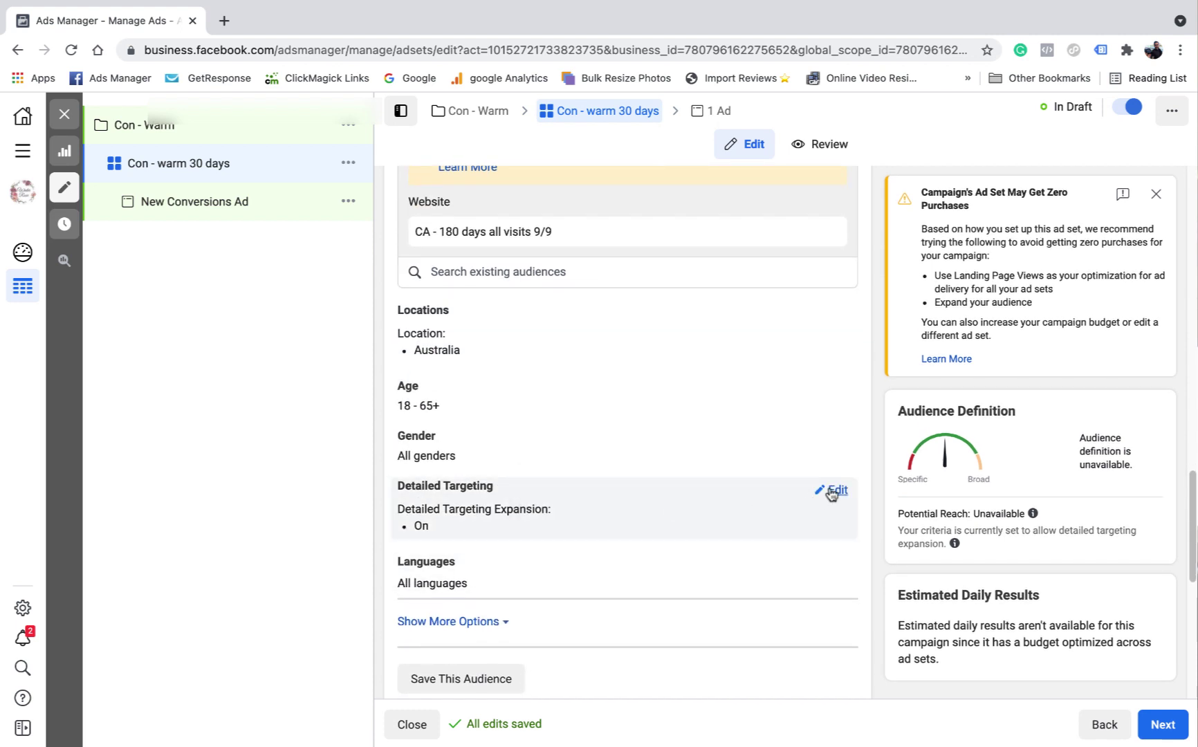
click(832, 491)
click(408, 623)
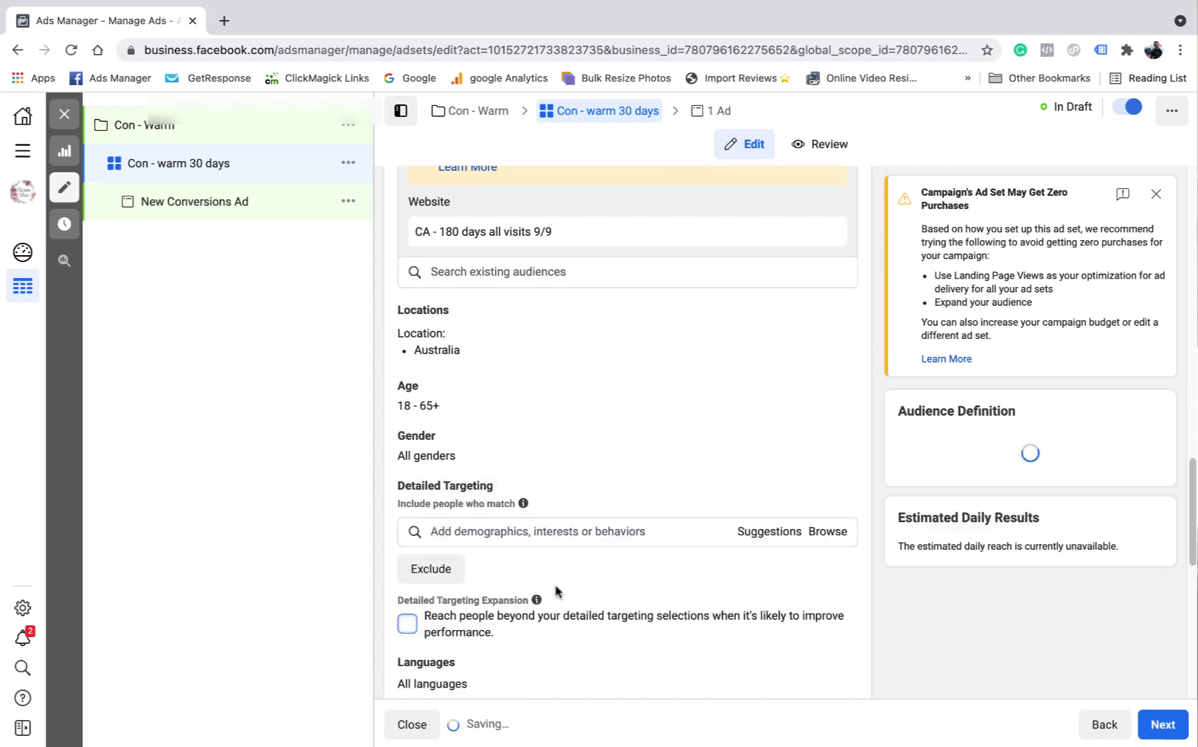
scroll(588, 311, down, 1)
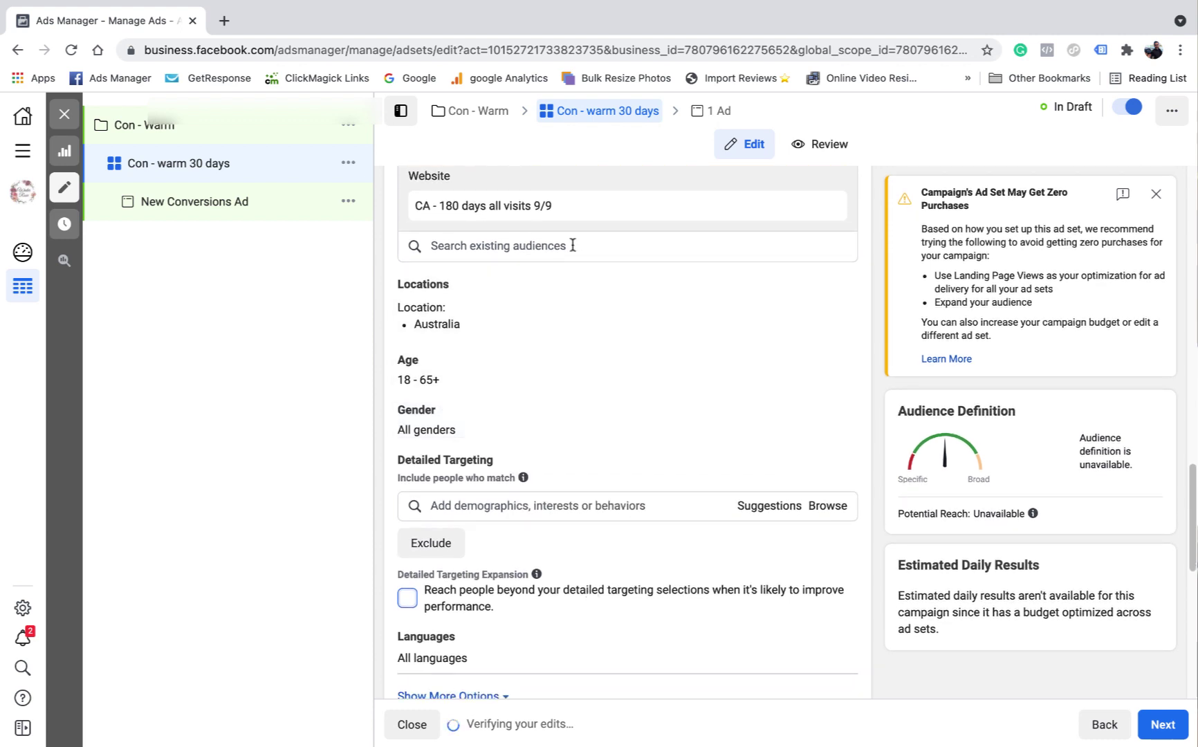
scroll(417, 554, down, 1)
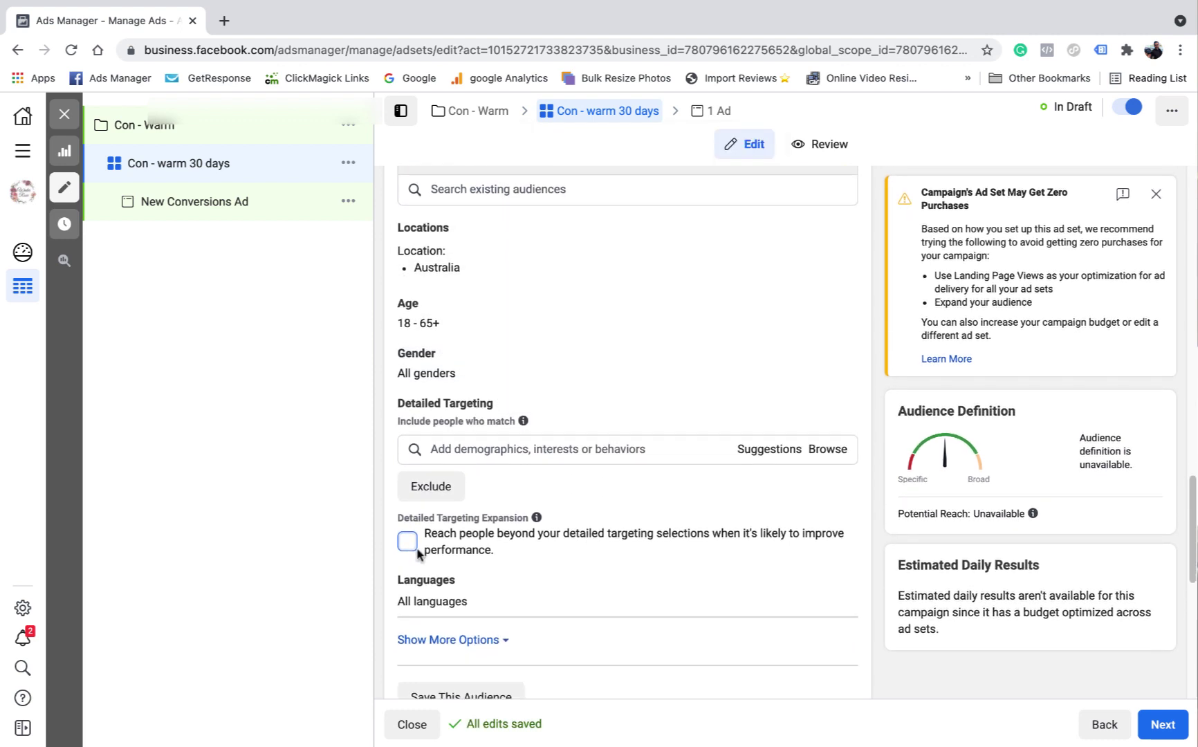
scroll(613, 446, down, 4)
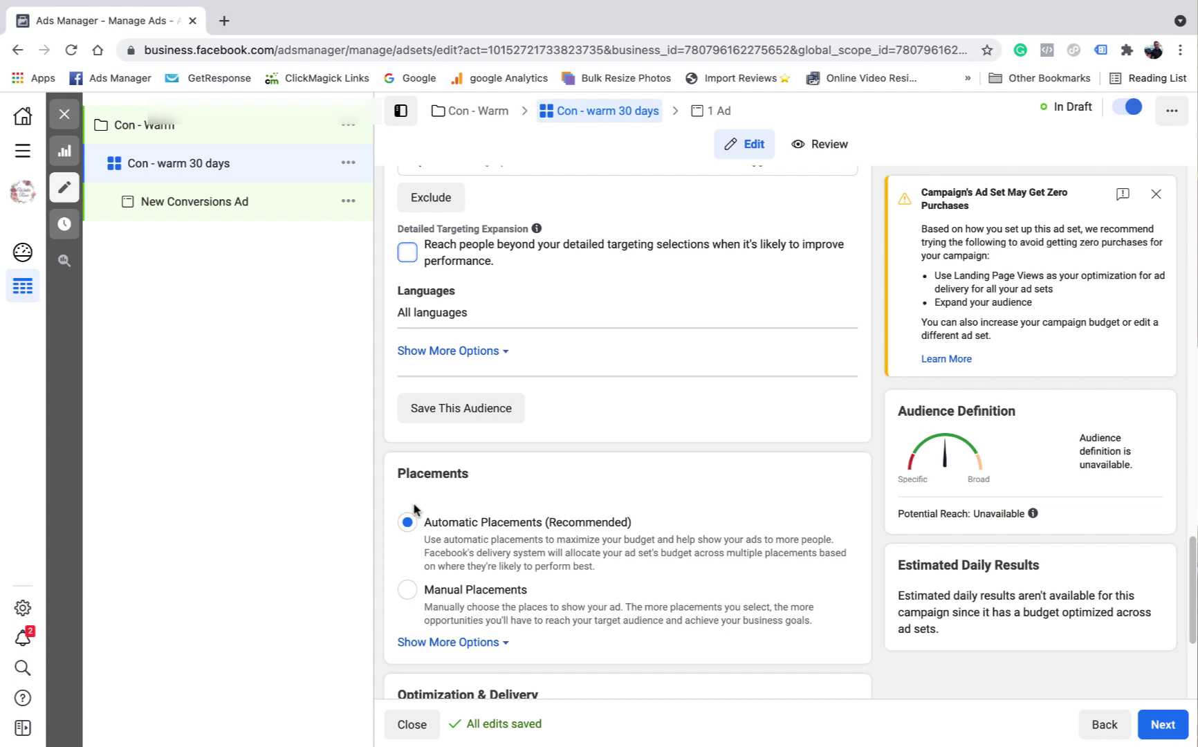
scroll(677, 529, down, 4)
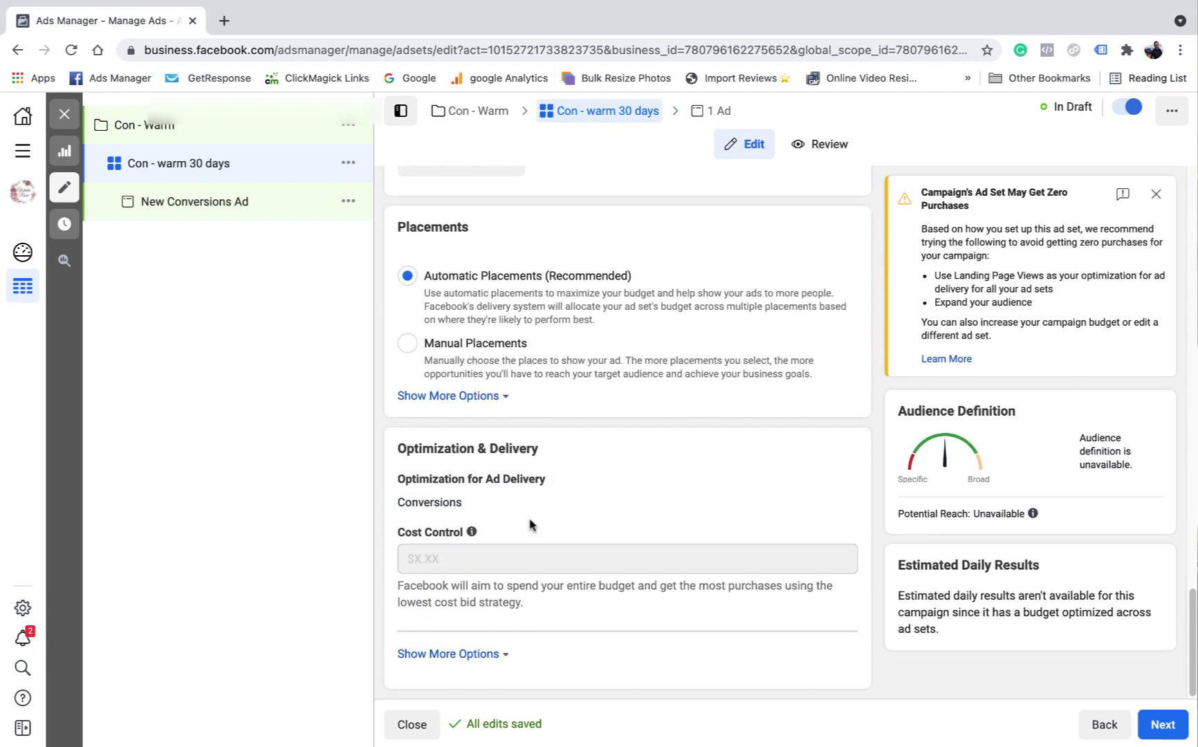
mouse_move(472, 532)
- Change the Con - Warm campaign bid strategy from Highest value or lowest cost to Cost cap
click(468, 117)
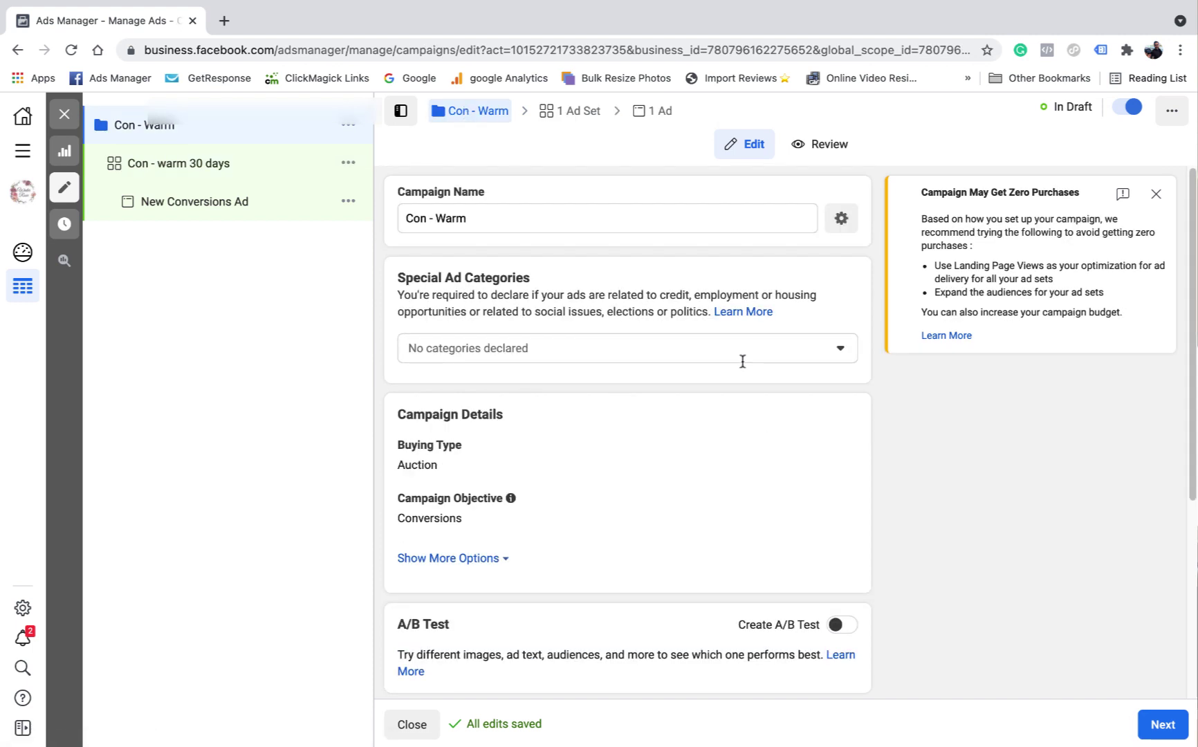
scroll(776, 470, down, 2)
scroll(724, 459, down, 3)
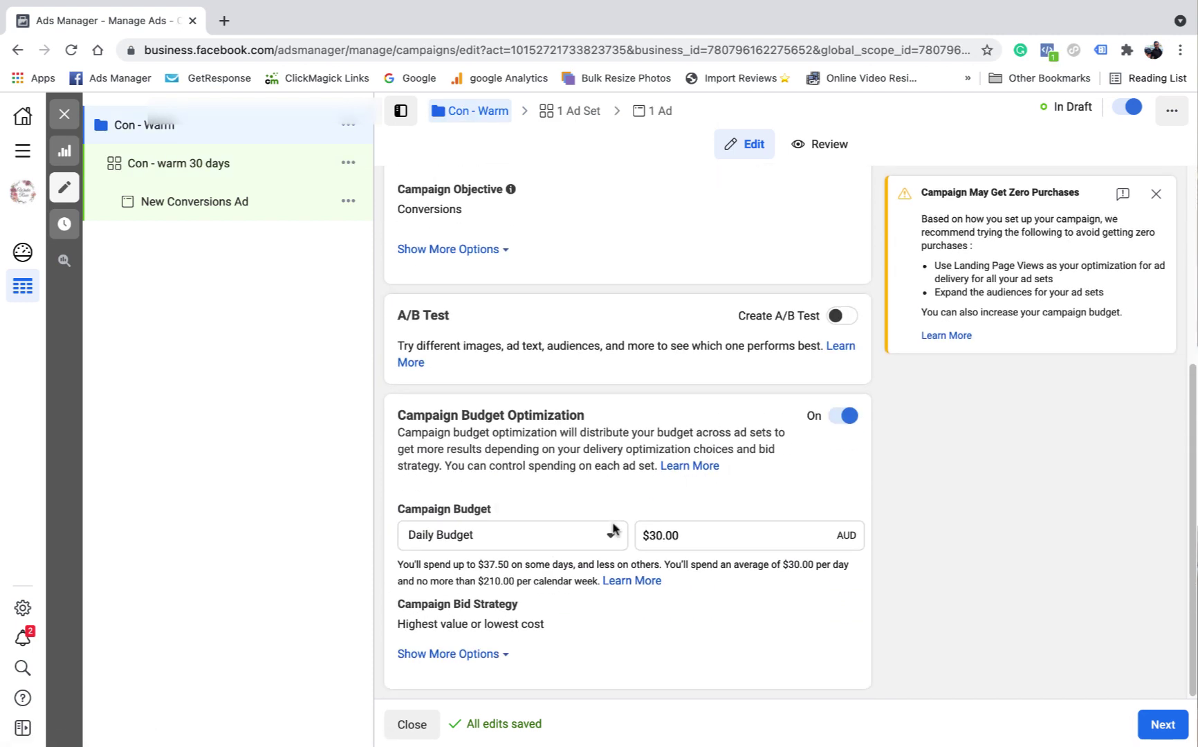
click(845, 607)
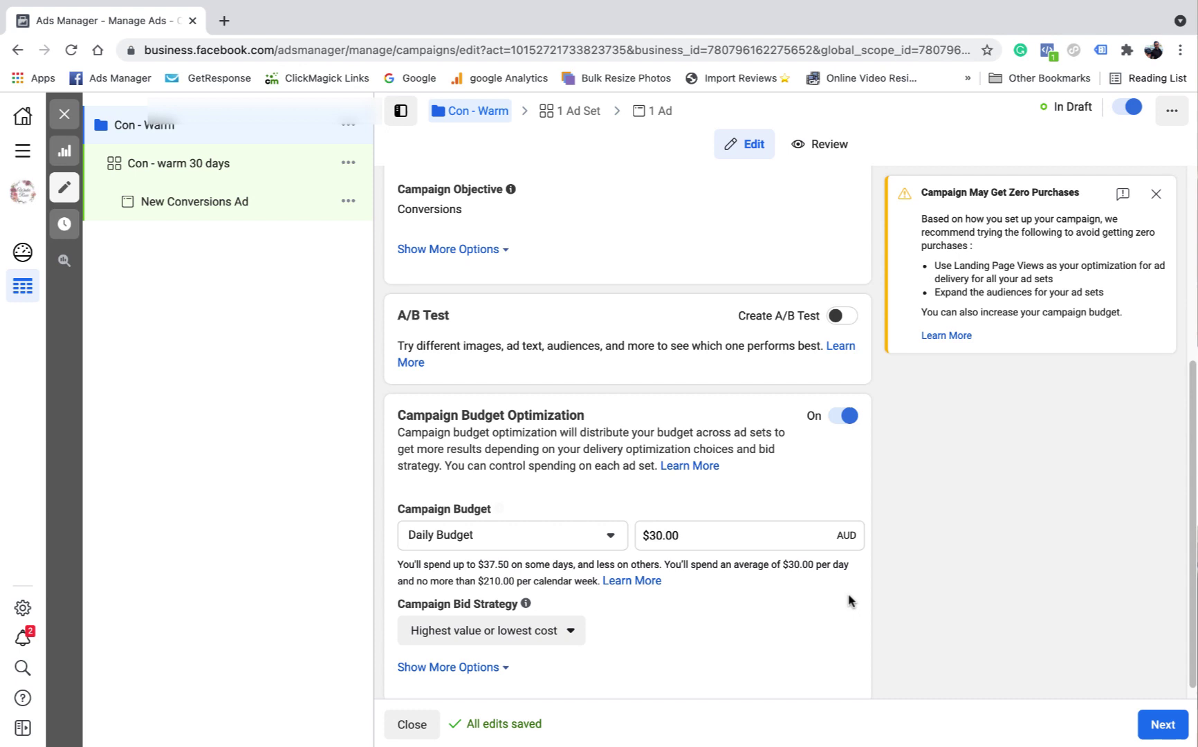
click(570, 626)
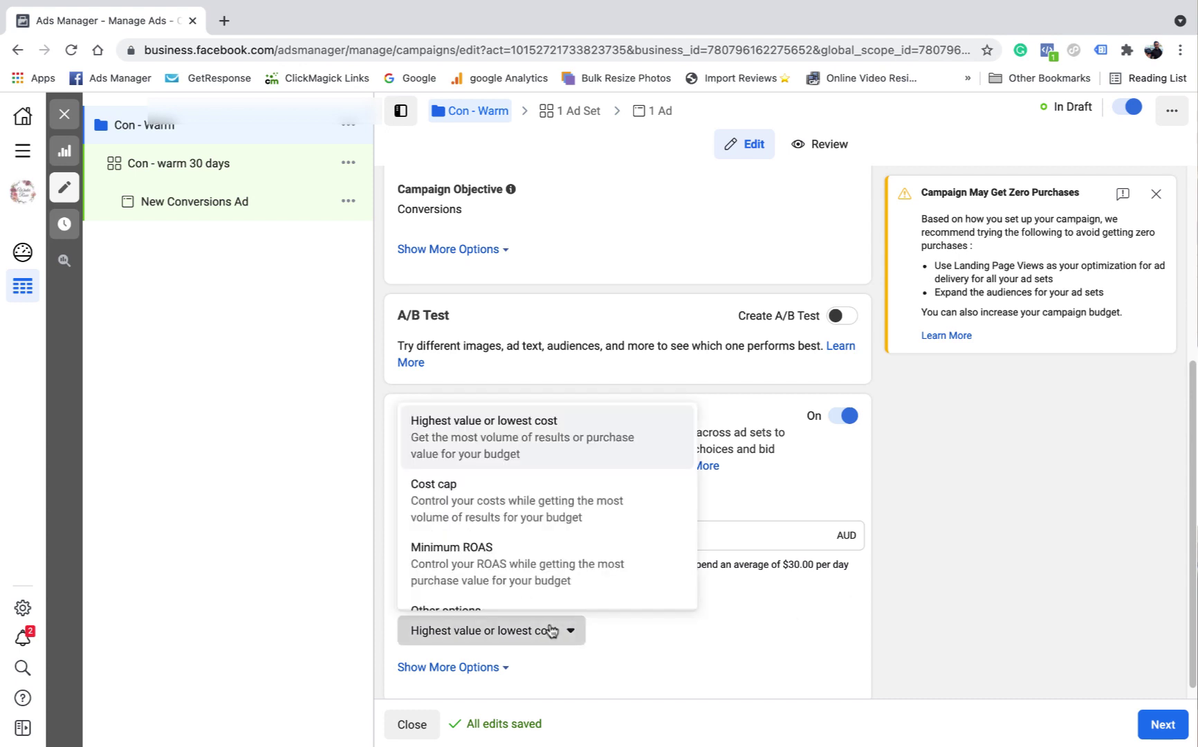
scroll(549, 574, down, 2)
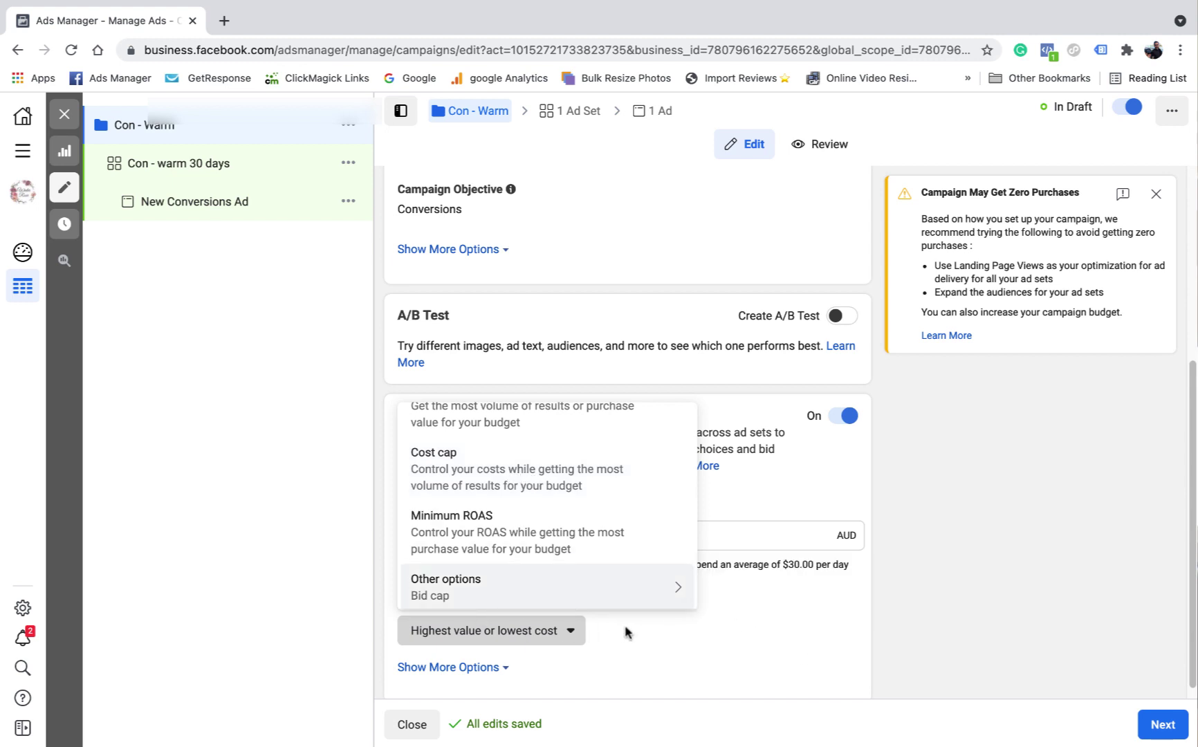
click(512, 466)
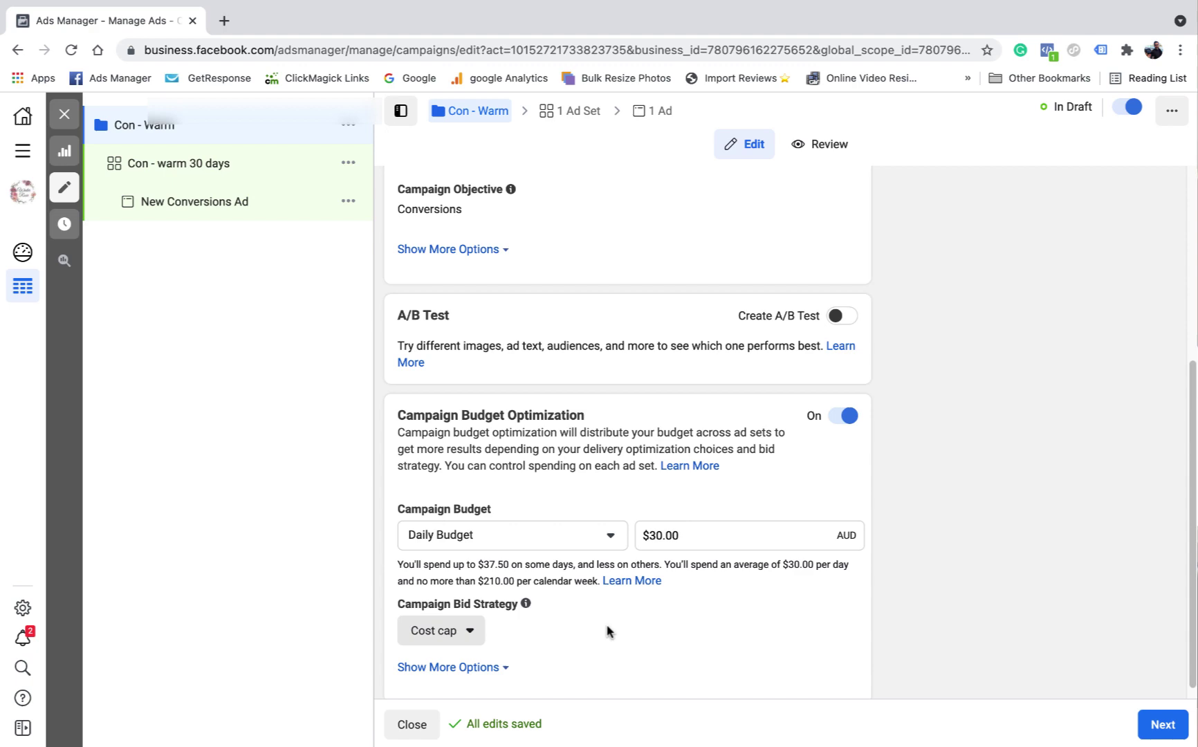
- Set the Con - warm 30 days ad set's cost control to $60.00
click(572, 114)
scroll(623, 392, down, 15)
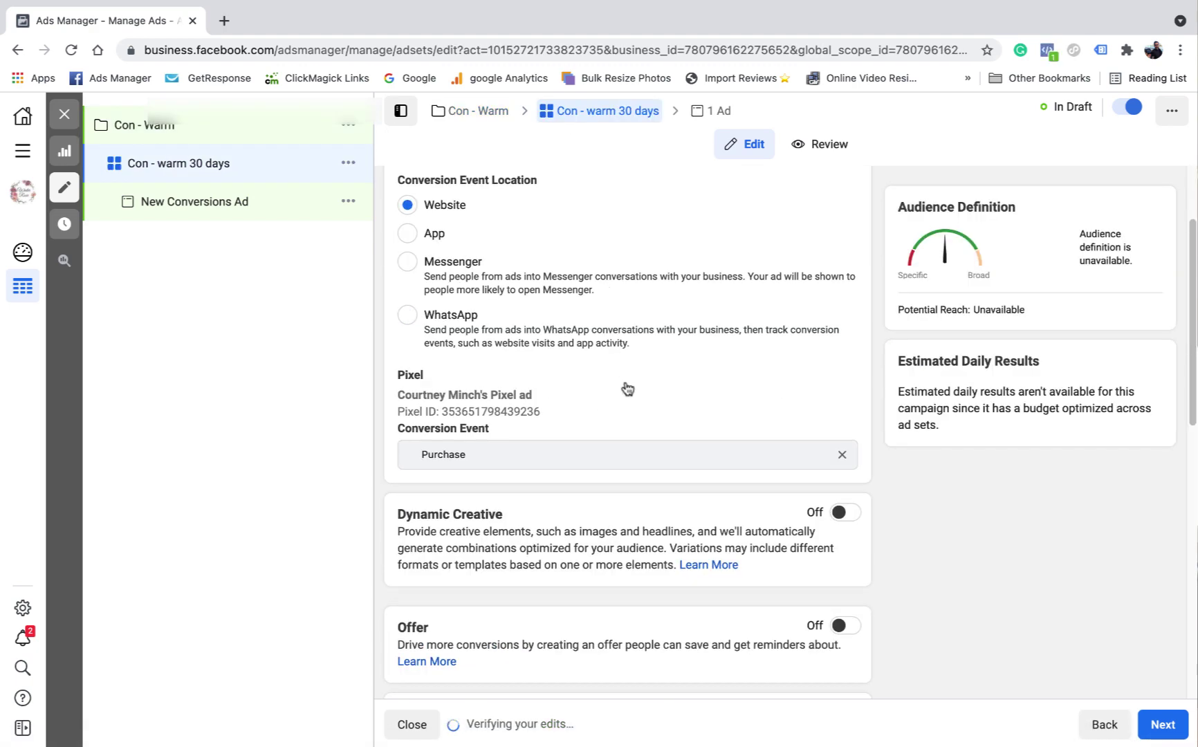
scroll(625, 395, down, 10)
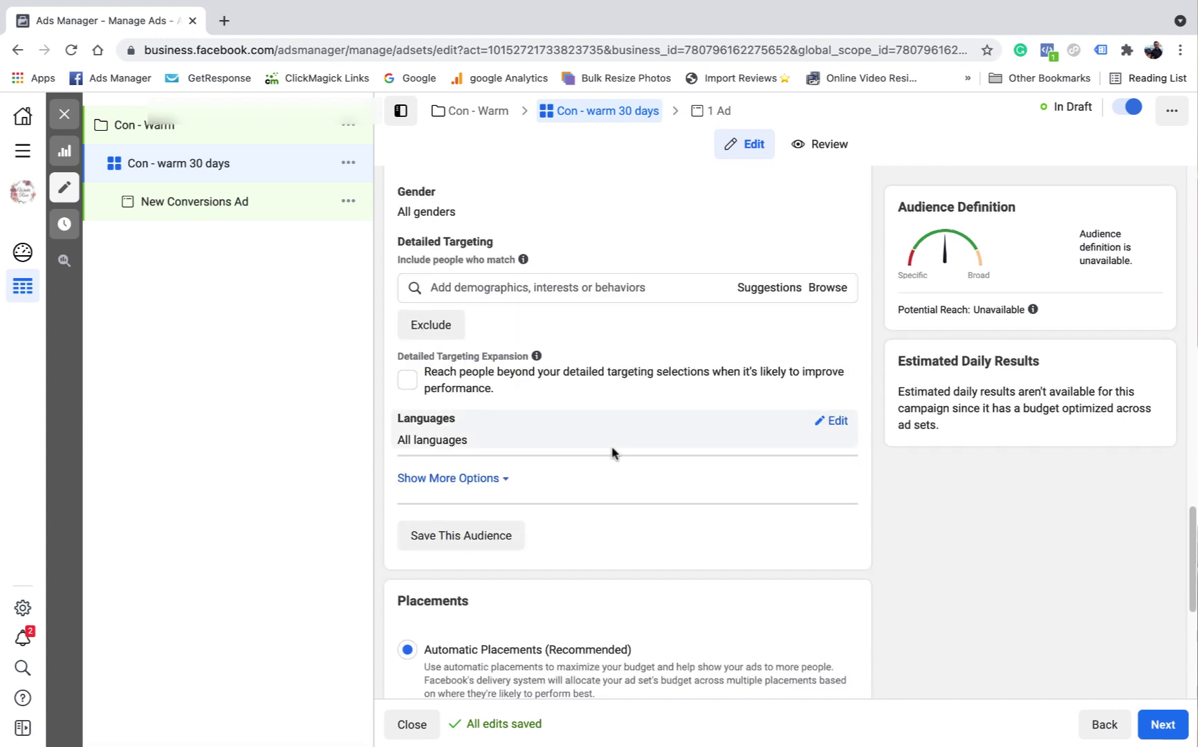
click(418, 528)
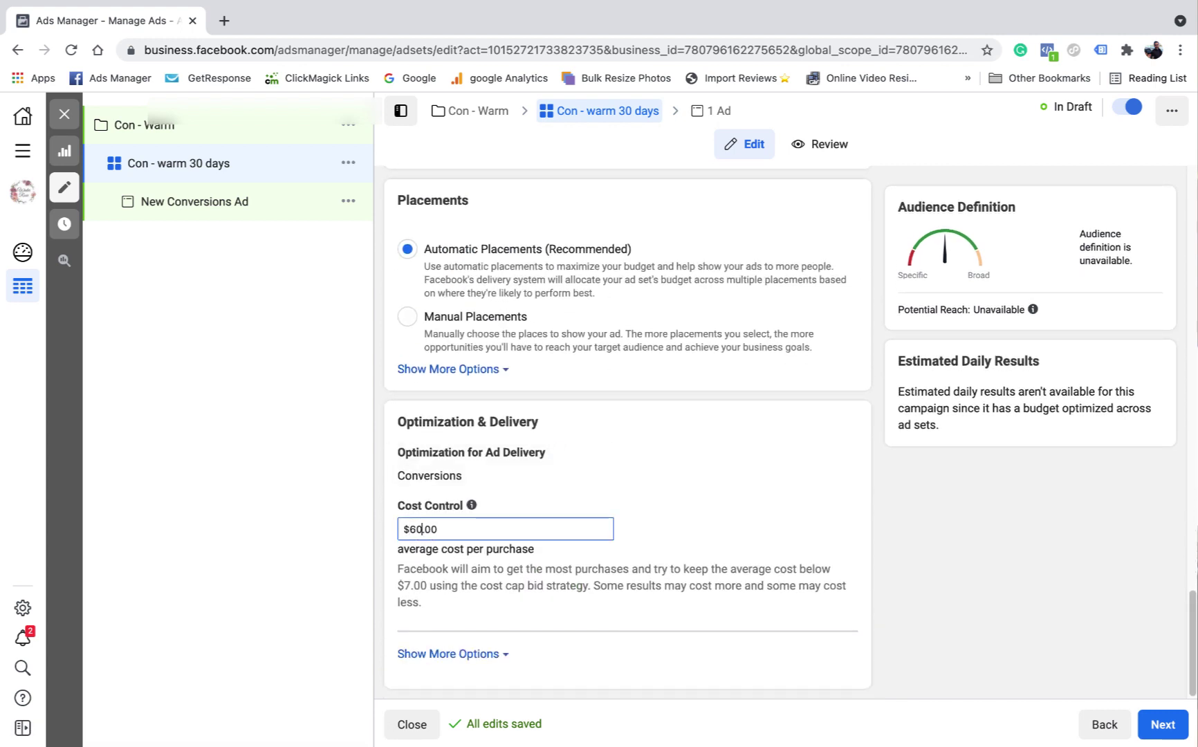
click(829, 484)
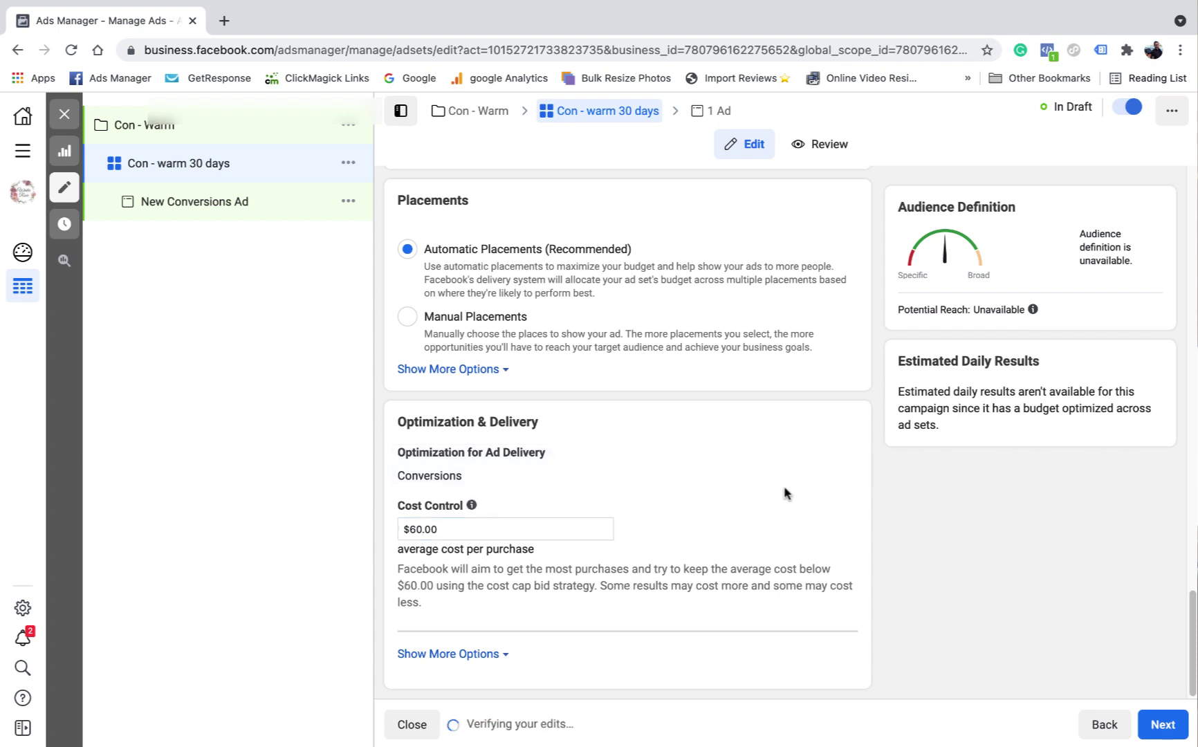
- Set the attribution setting to 1-day click or view
click(484, 655)
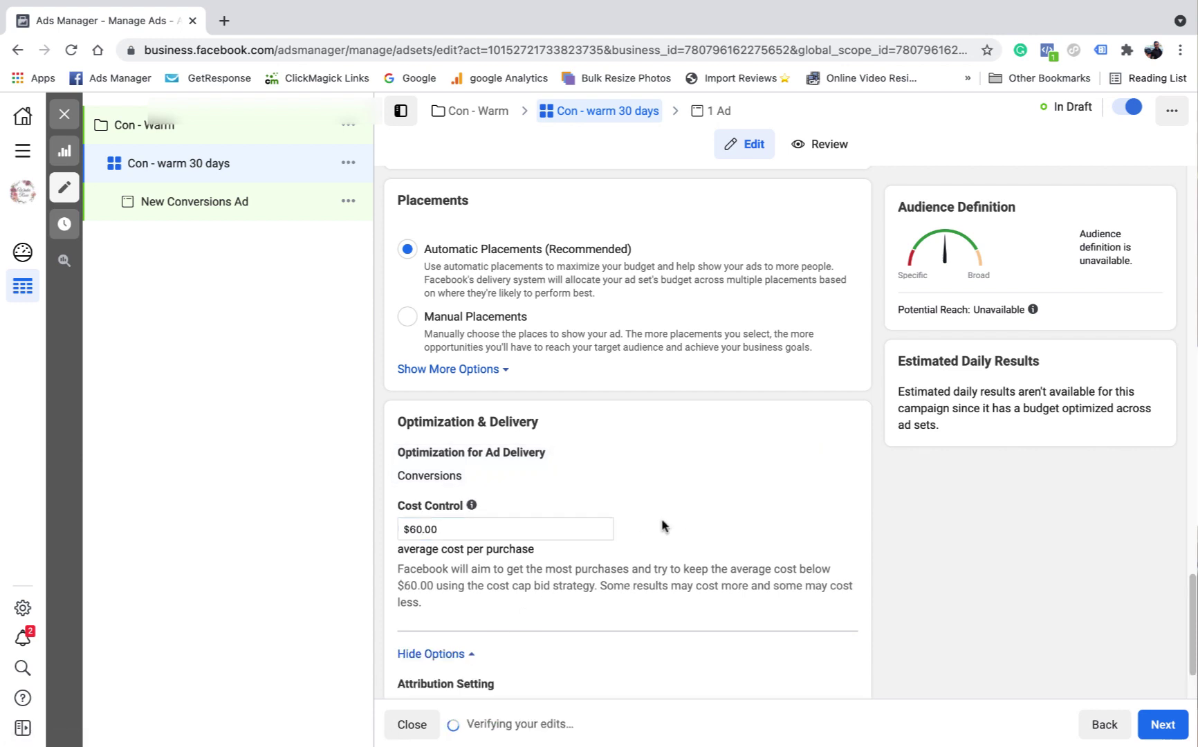
scroll(666, 525, down, 2)
click(834, 585)
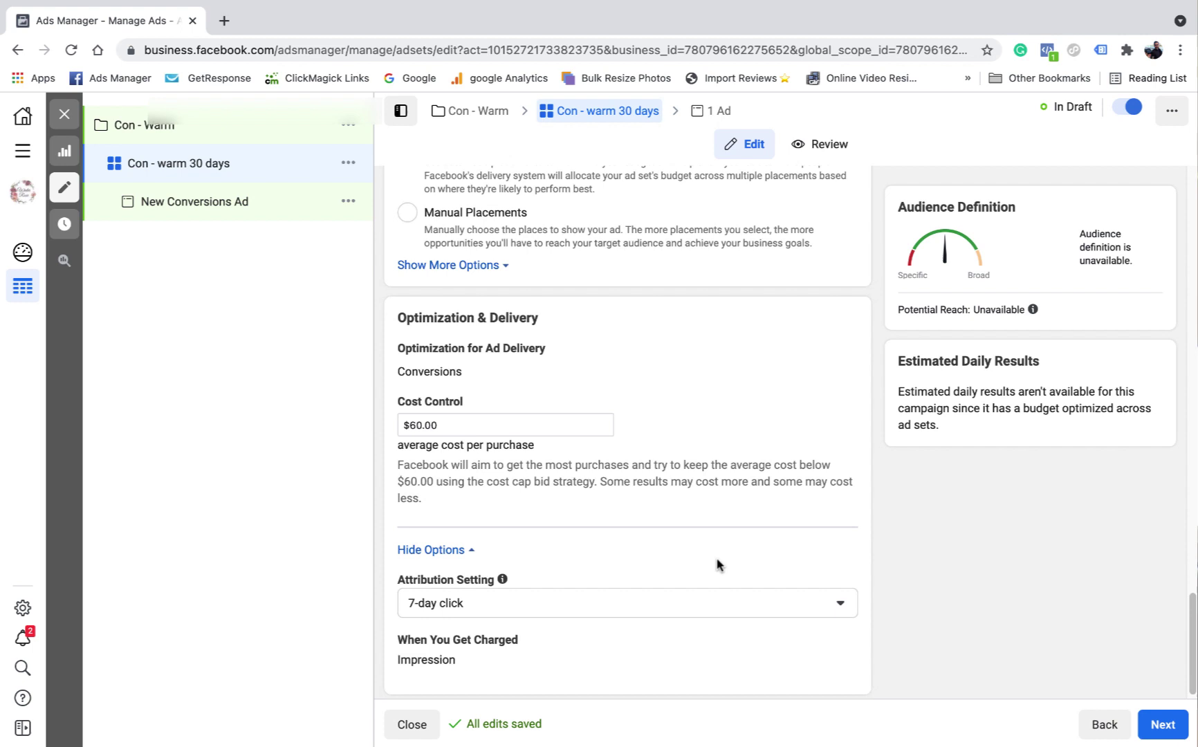
click(834, 595)
click(553, 545)
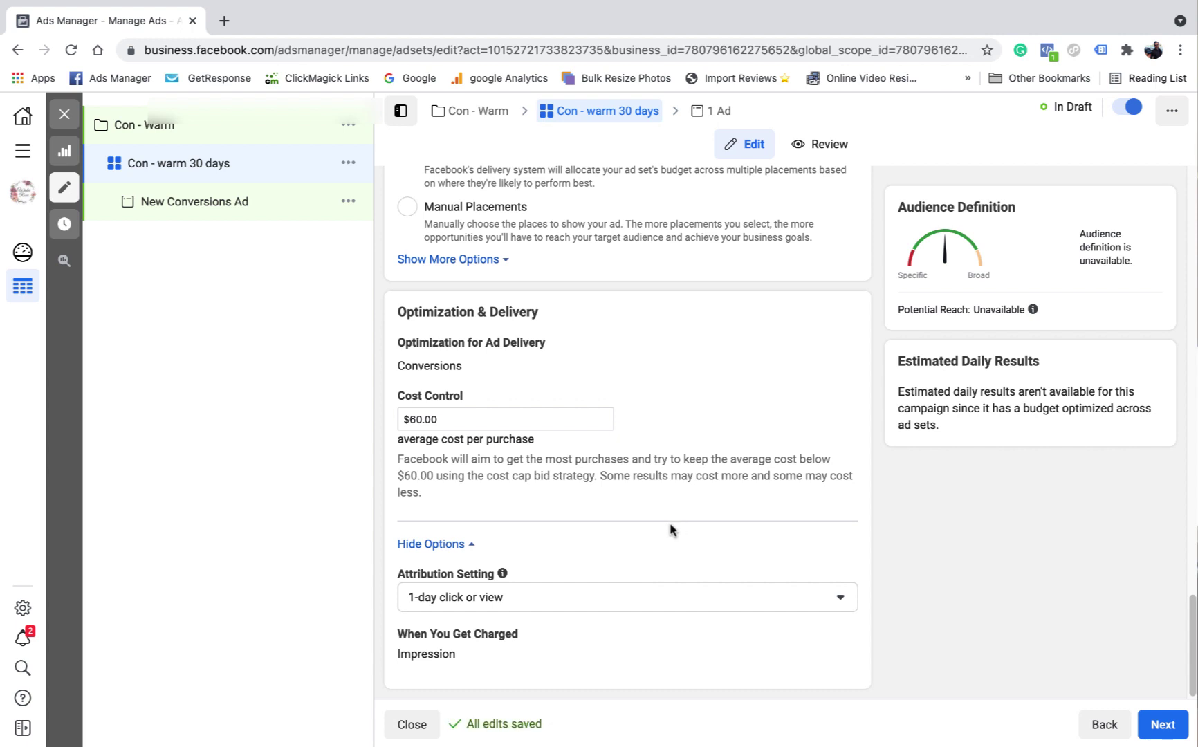
scroll(642, 361, up, 5)
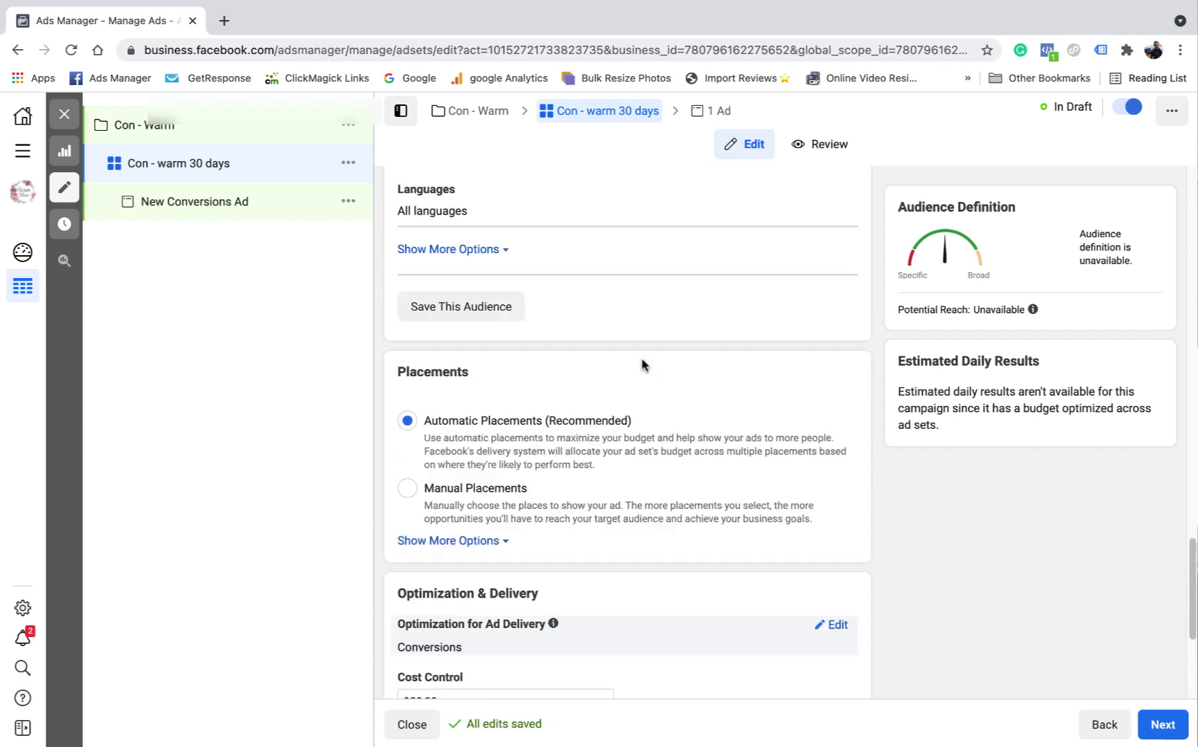
scroll(827, 478, down, 5)
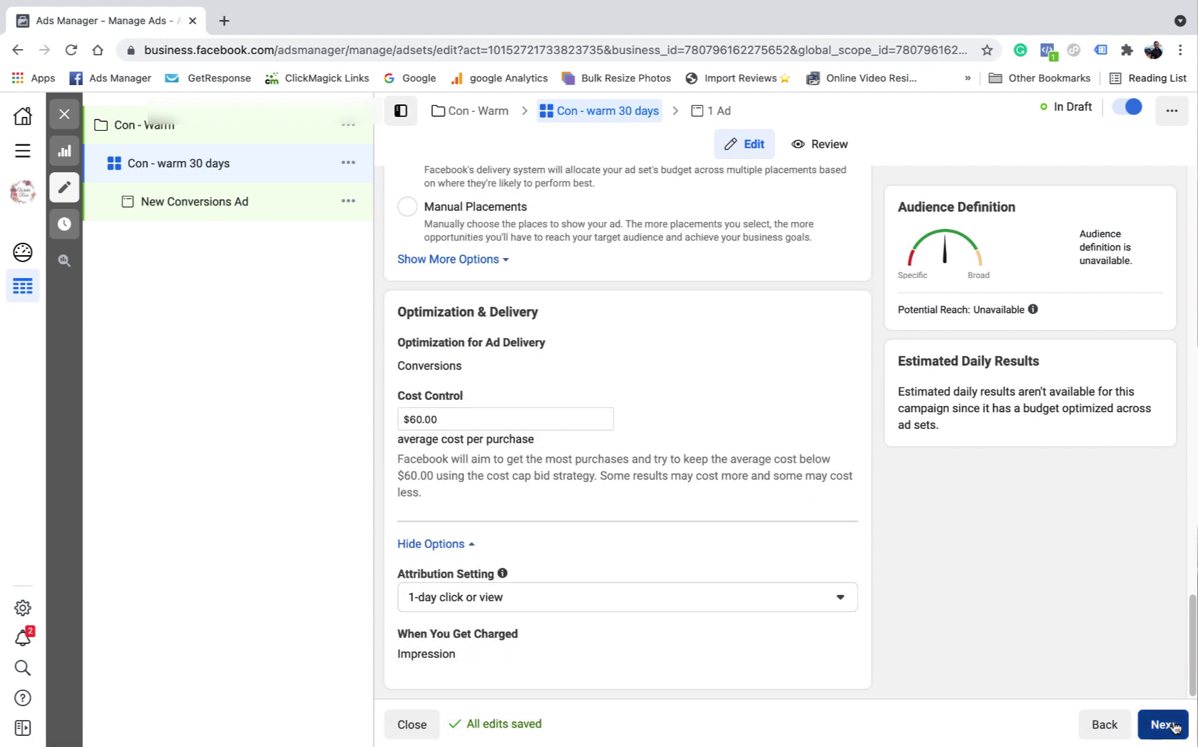
- Link the boutique's Instagram account to New Conversions Ad
click(1171, 724)
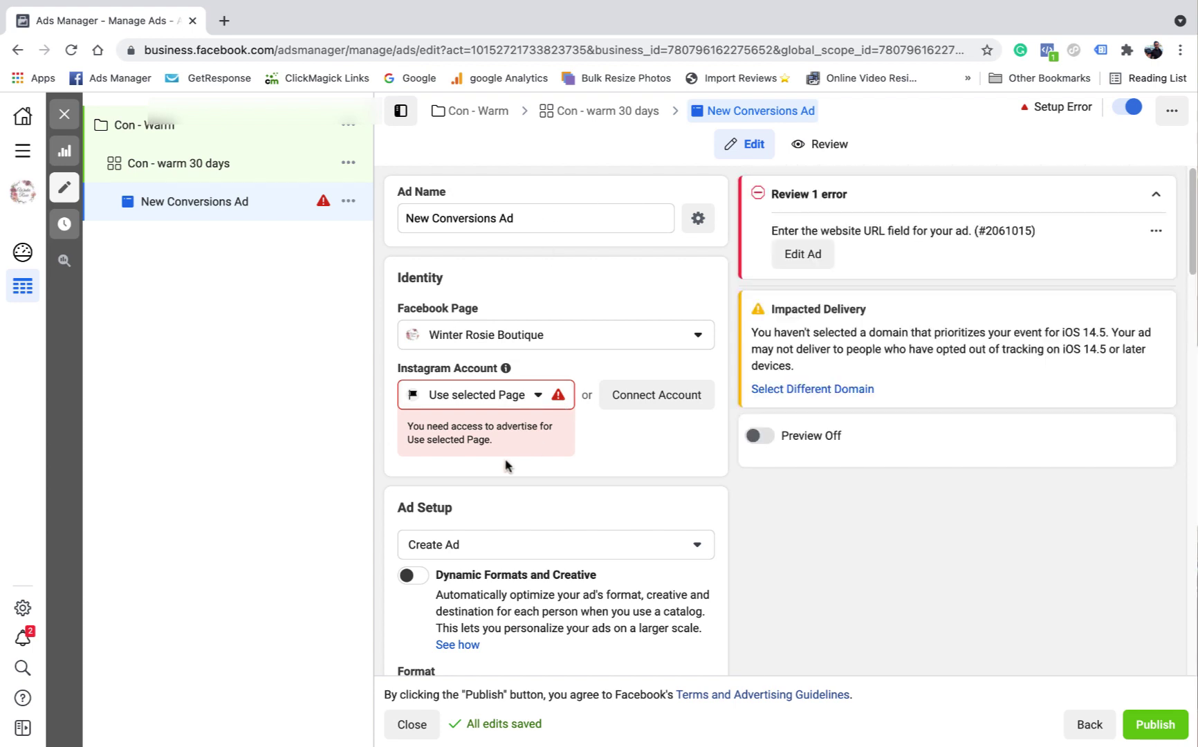
click(539, 395)
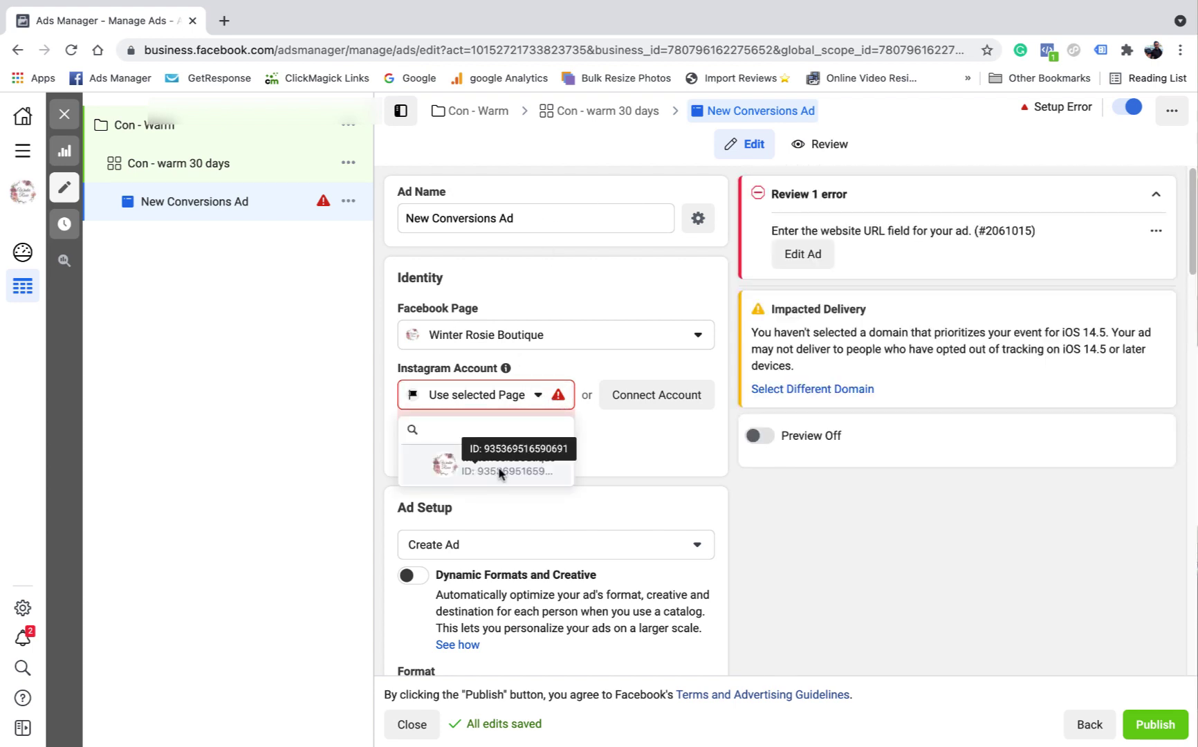
click(502, 473)
- Use an existing post as the ad creative by pasting its post ID
scroll(487, 551, down, 3)
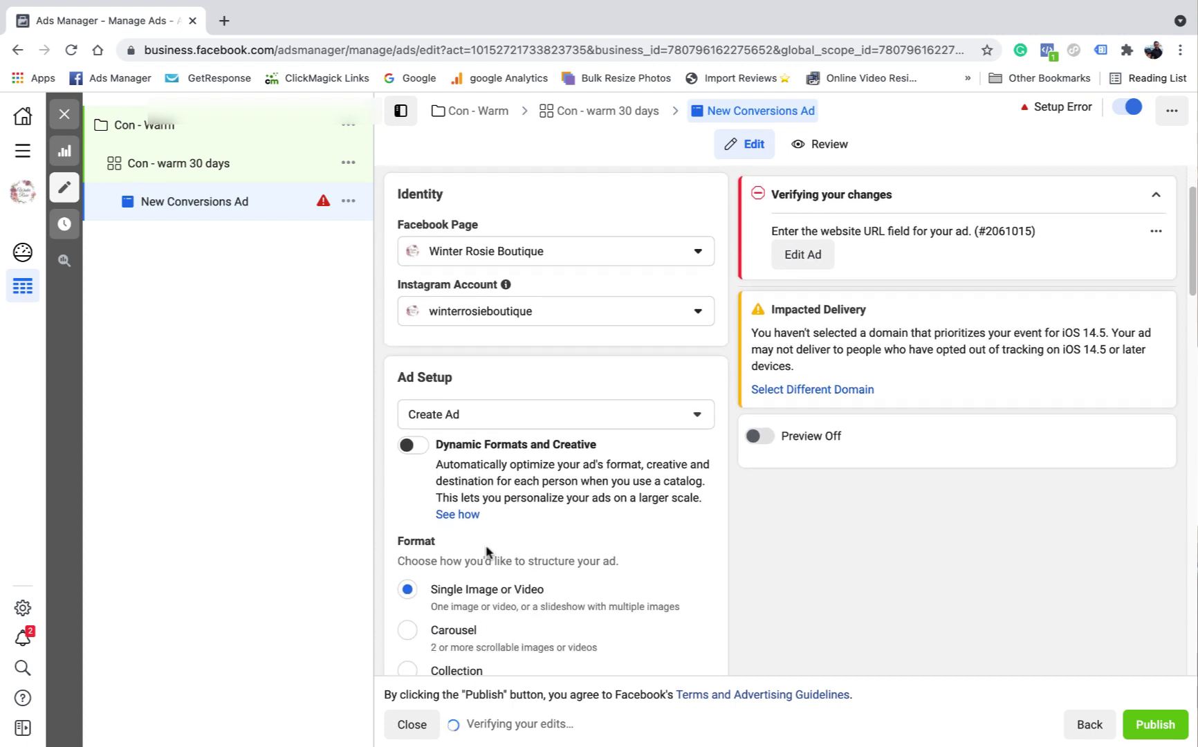
click(637, 310)
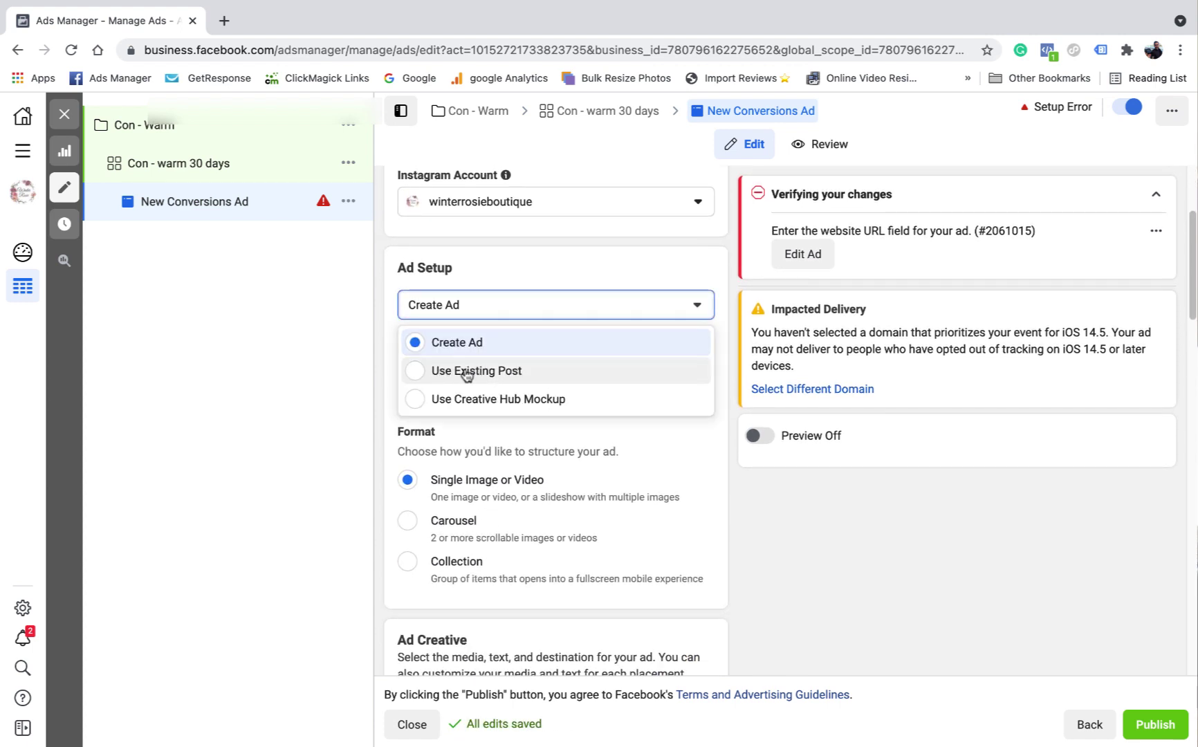
click(468, 375)
click(435, 543)
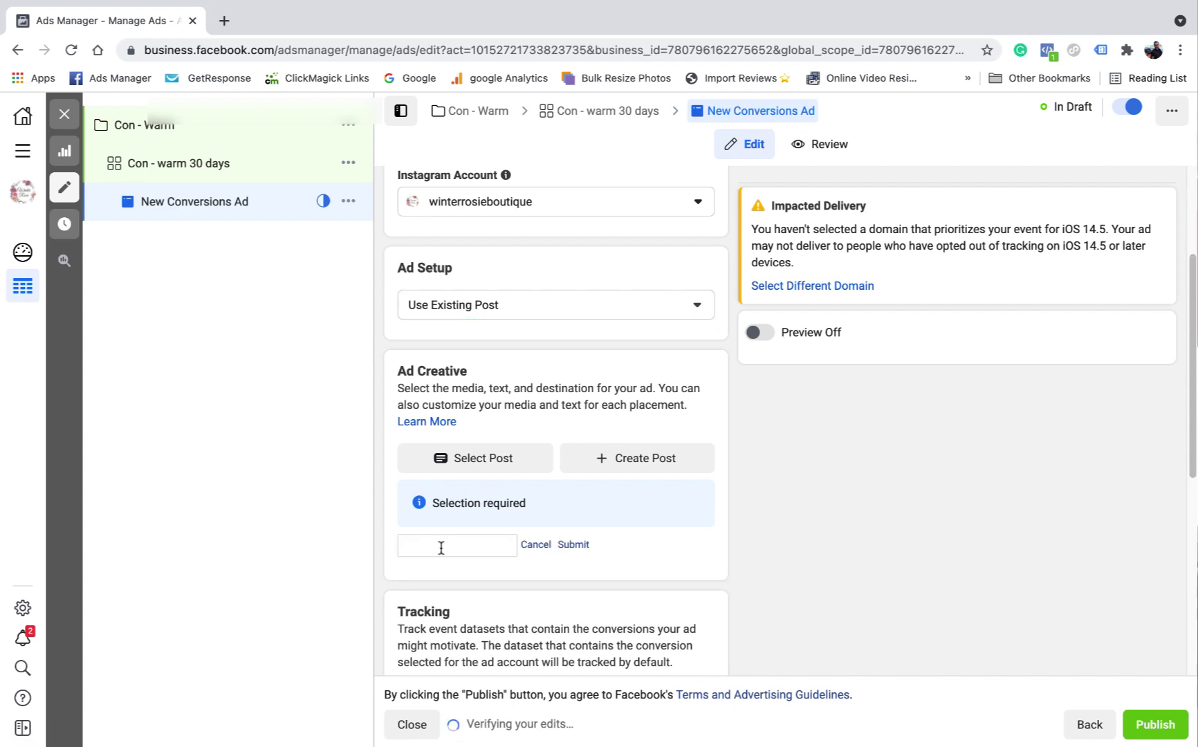
click(440, 547)
right_click(439, 546)
click(477, 622)
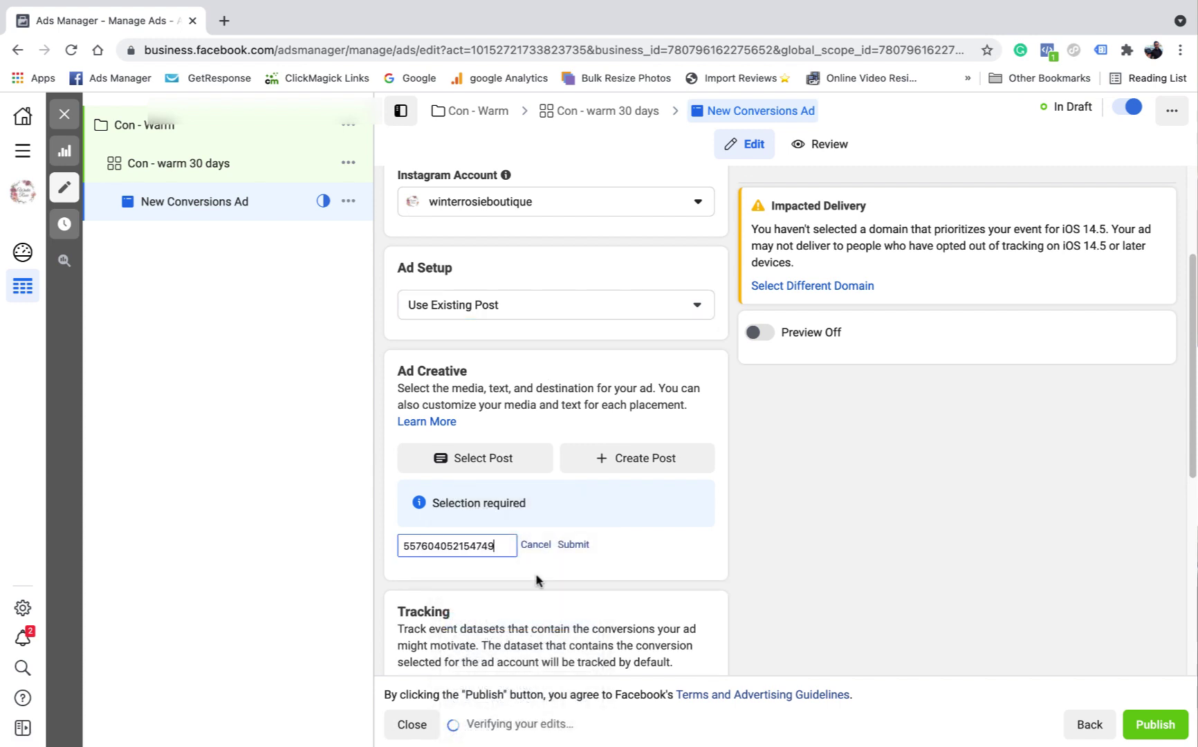
click(574, 545)
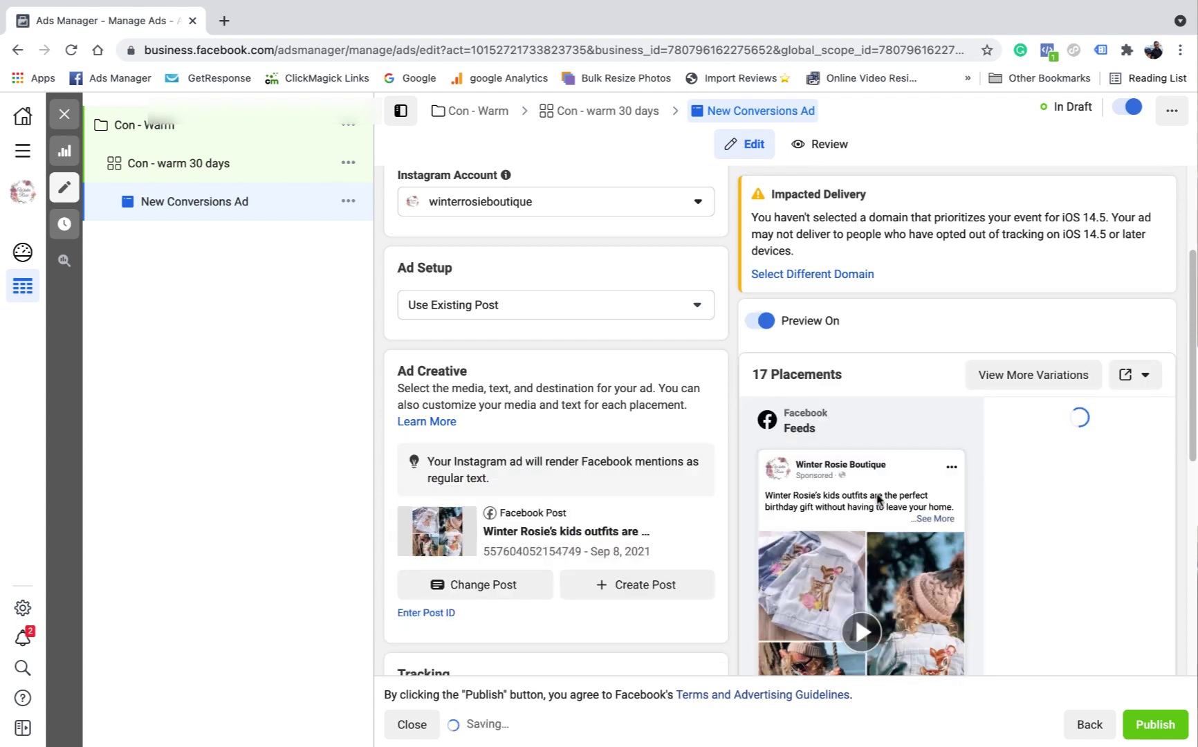
- Rename the ad to 'Con - warm - 30 days'
scroll(520, 237, up, 3)
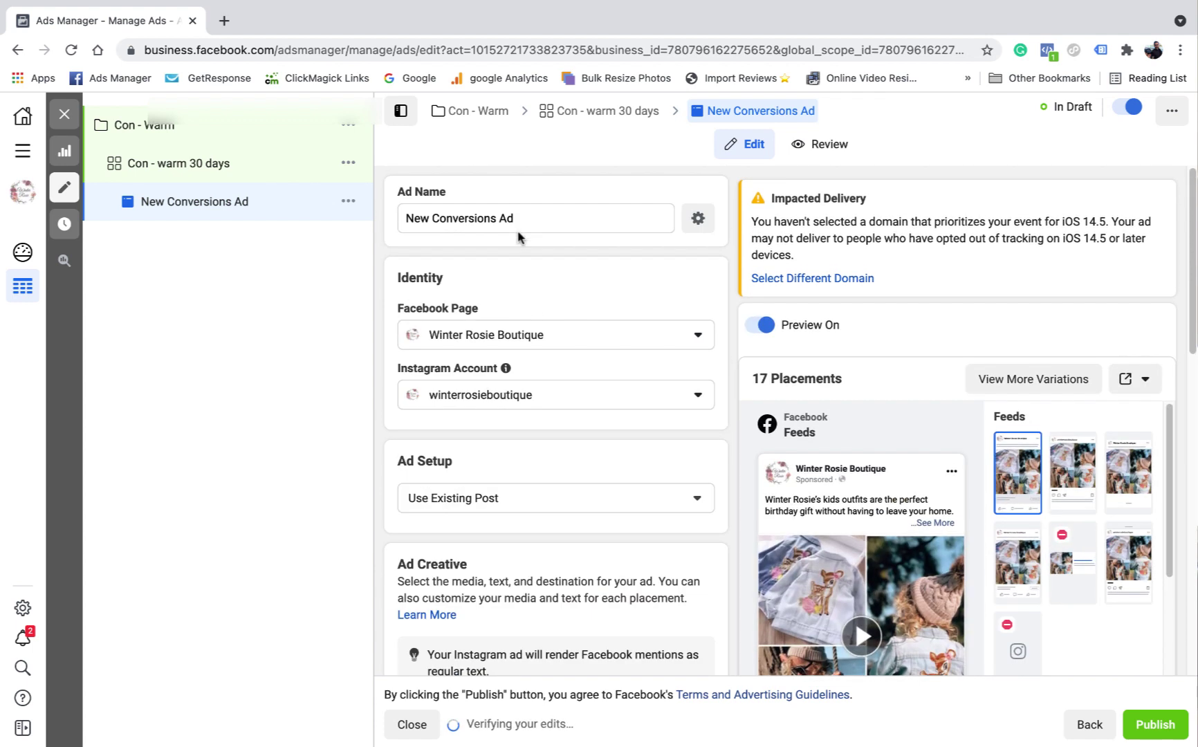
triple_click(392, 221)
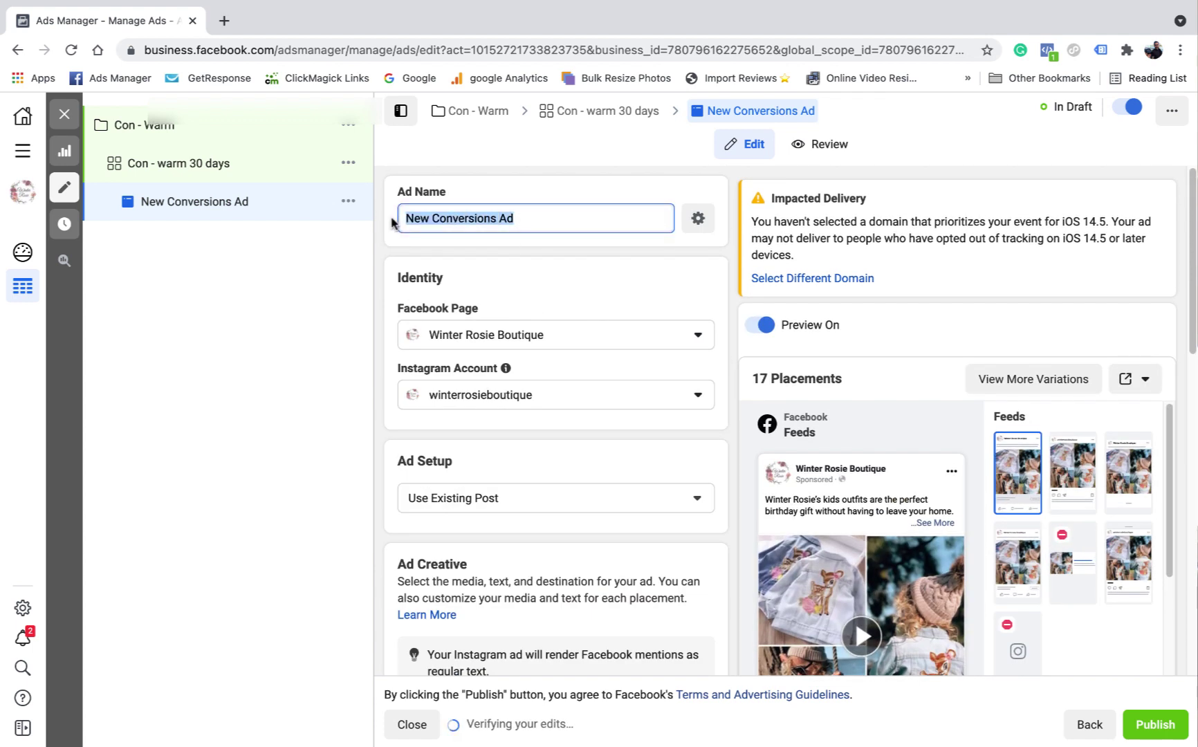
text(Con - warm - 30 days)
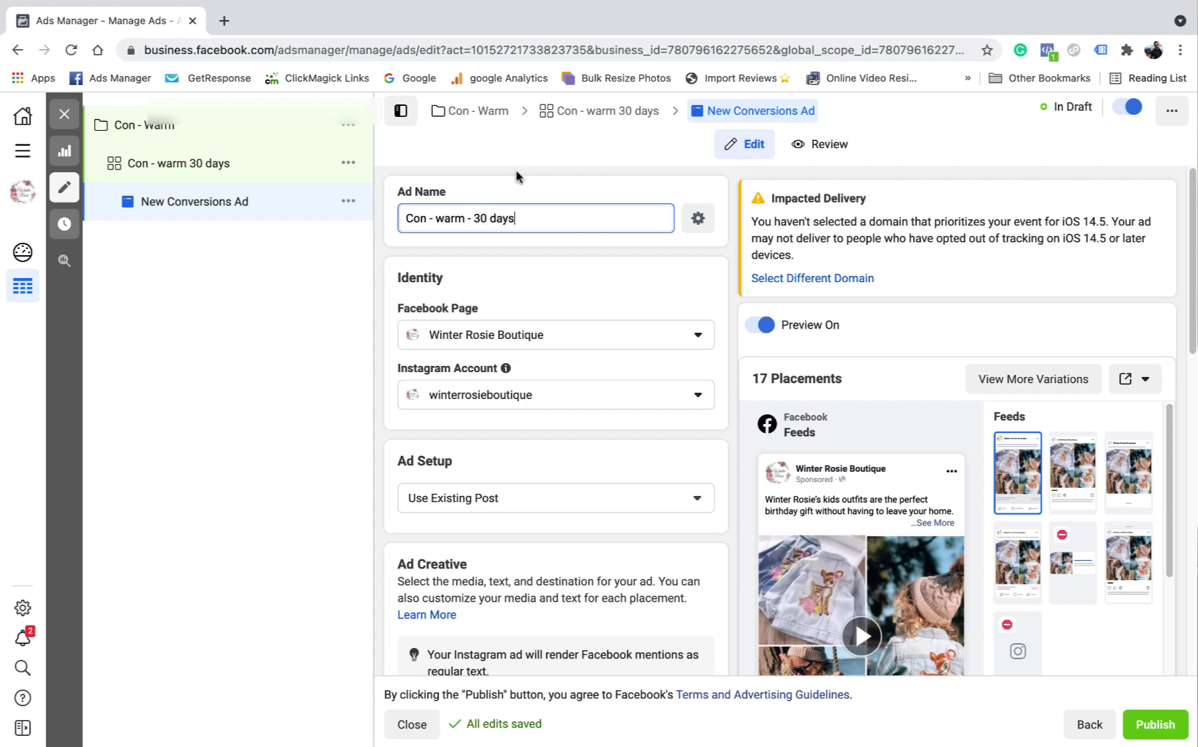
click(516, 177)
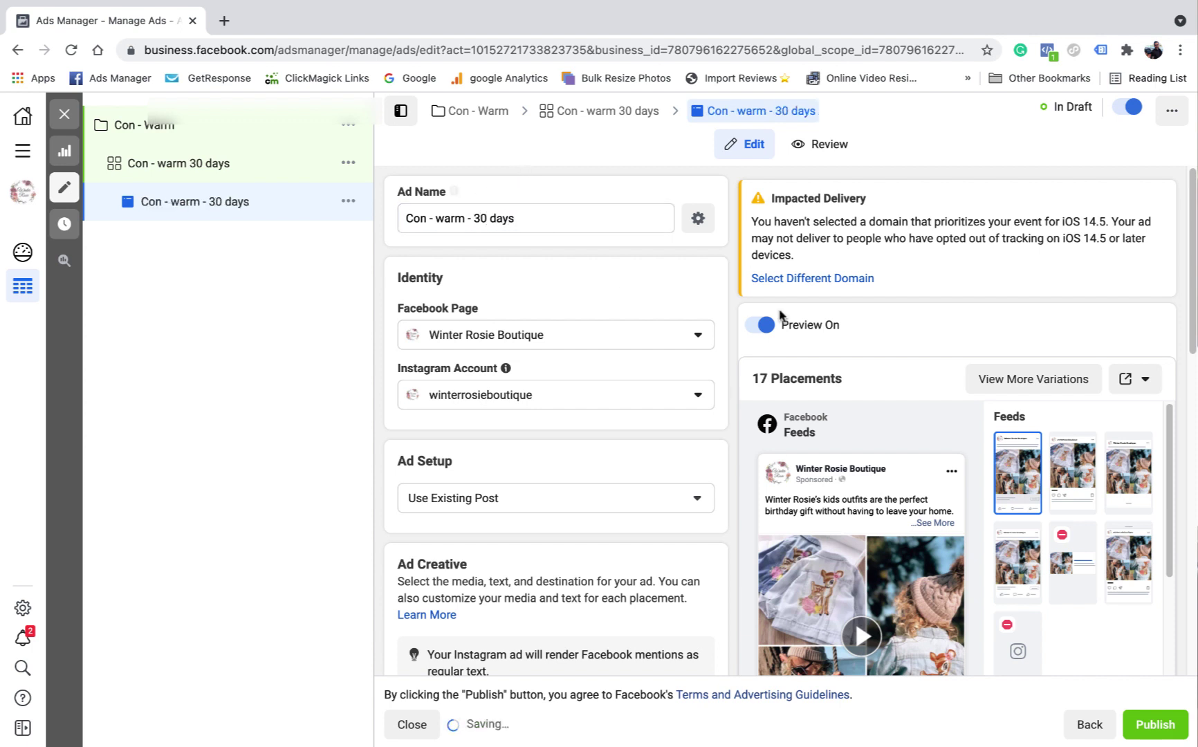
- Set the tracking domain to winterrosieboutique.com.au
scroll(582, 391, down, 1)
scroll(623, 408, down, 7)
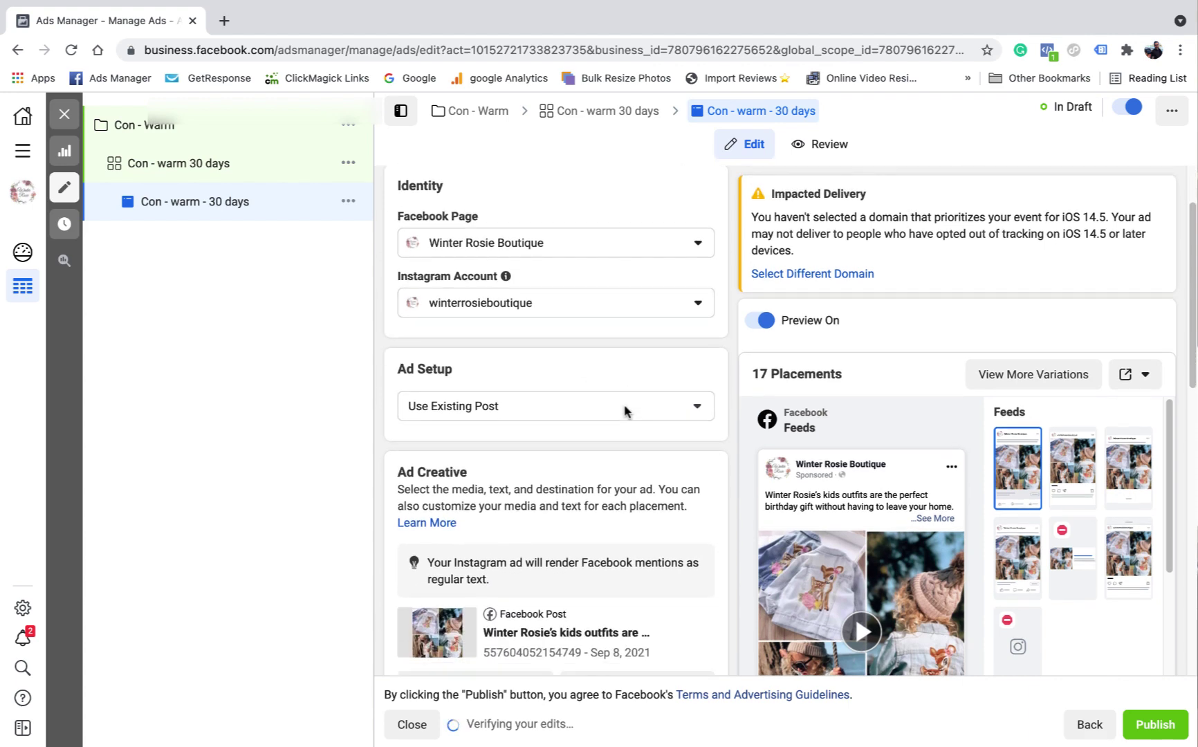
scroll(616, 408, down, 2)
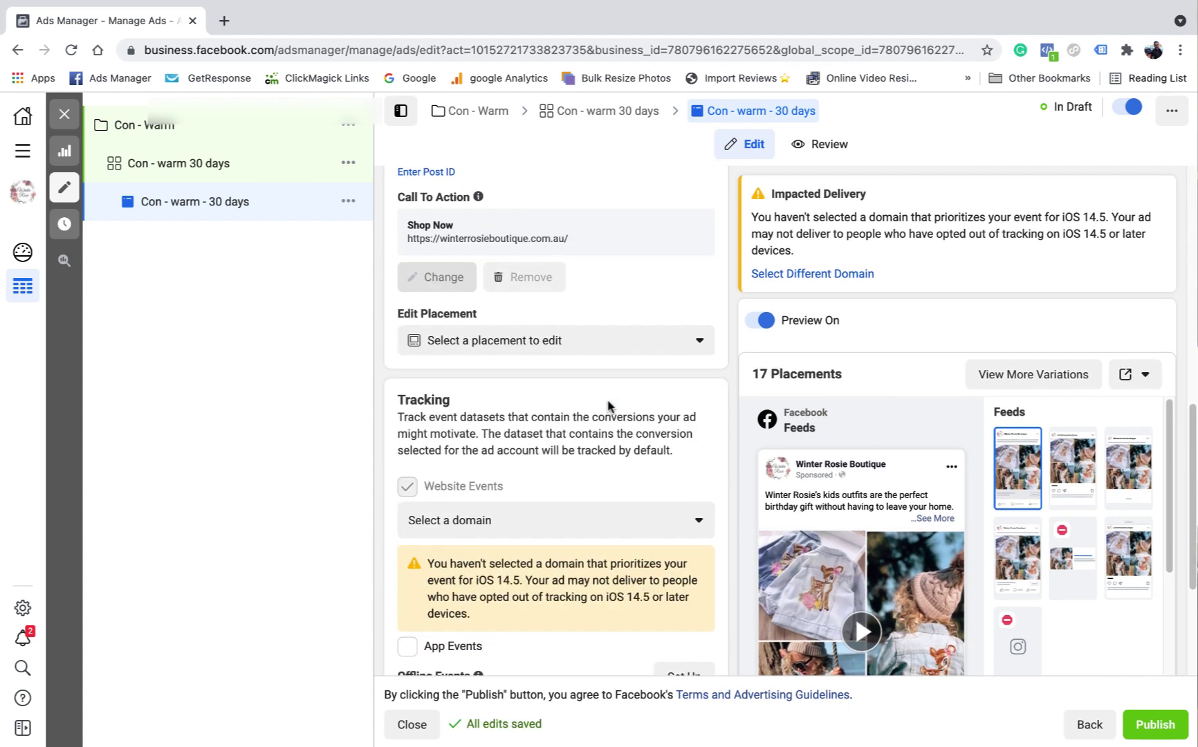
click(689, 522)
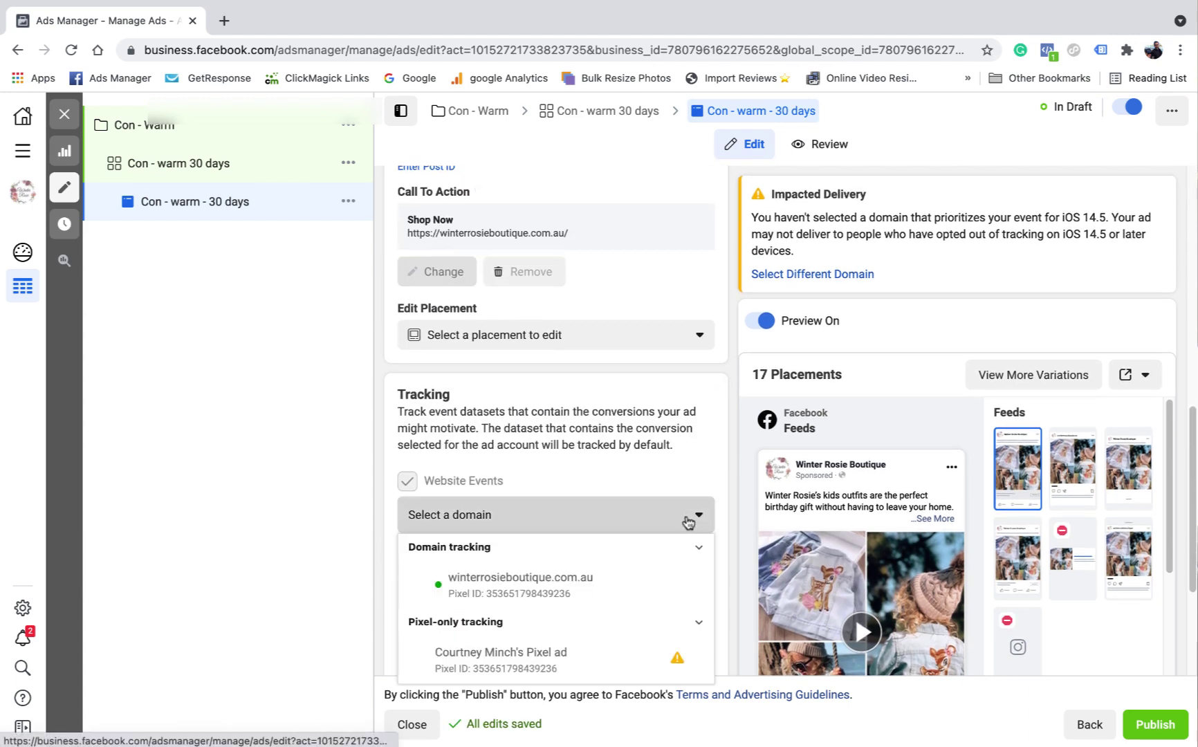
click(569, 589)
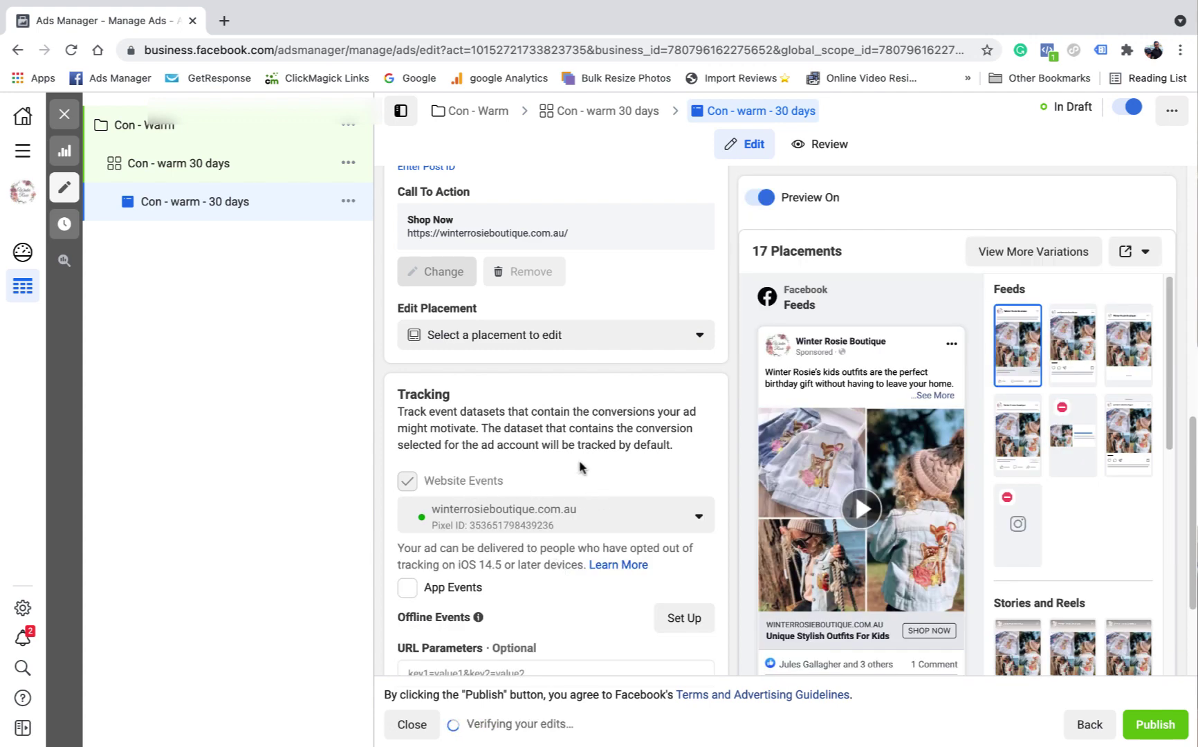
- Paste the UTM string into the URL Parameters field
scroll(583, 469, down, 2)
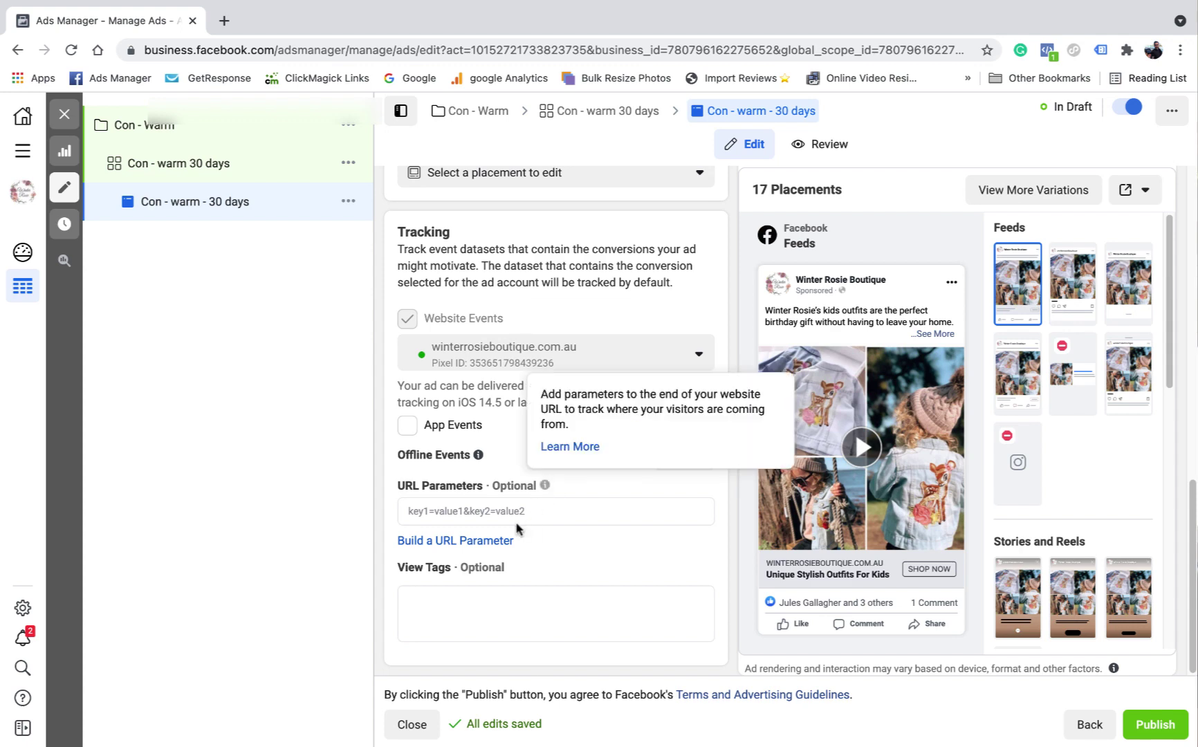
mouse_move(299, 716)
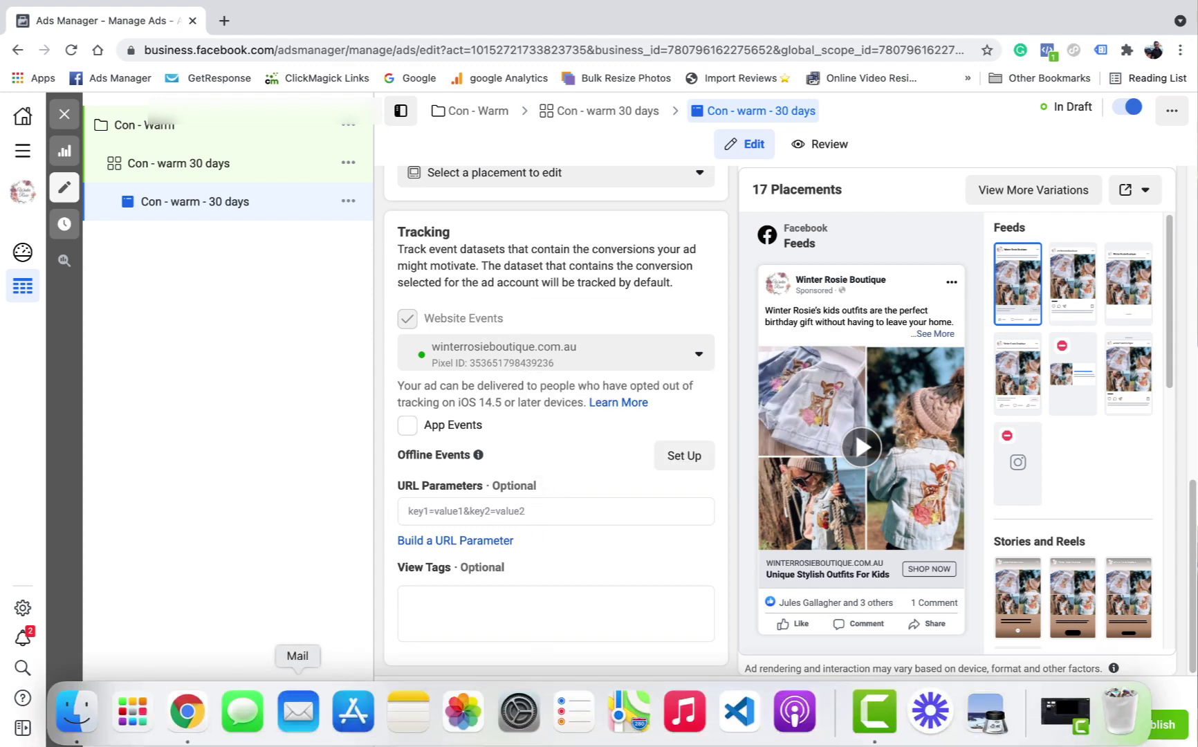
click(447, 510)
right_click(448, 510)
click(488, 621)
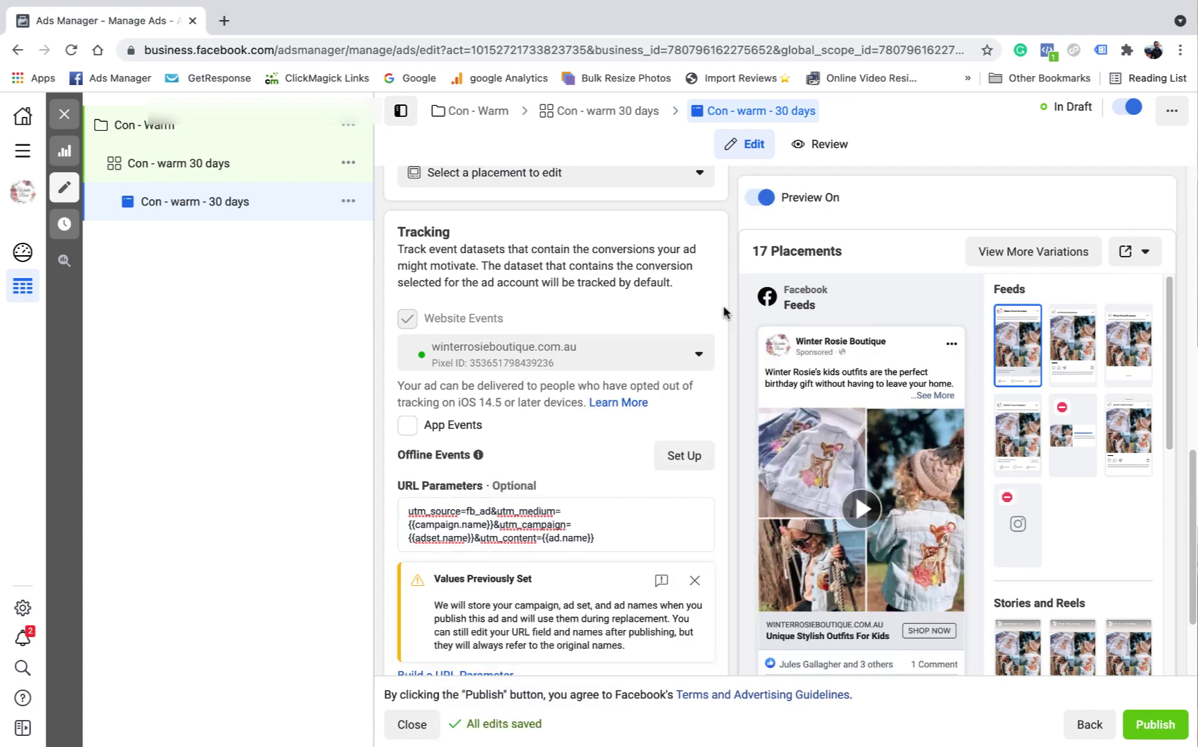
scroll(670, 385, up, 9)
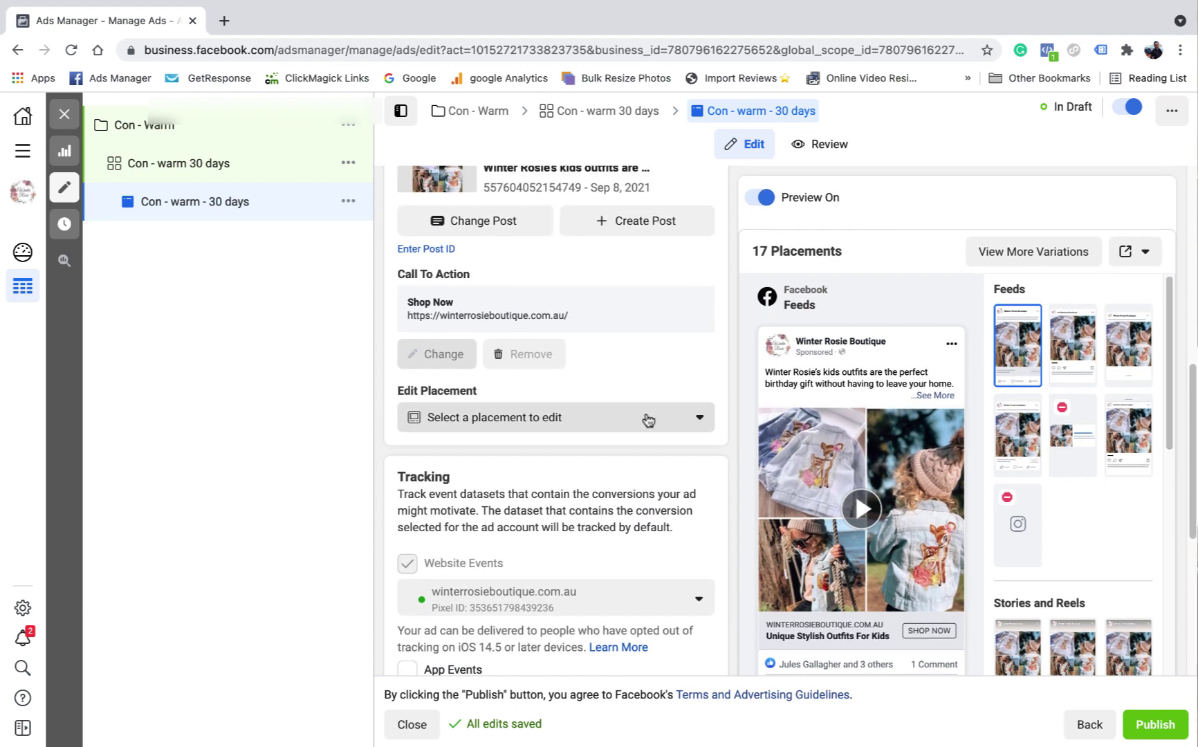
scroll(645, 410, up, 3)
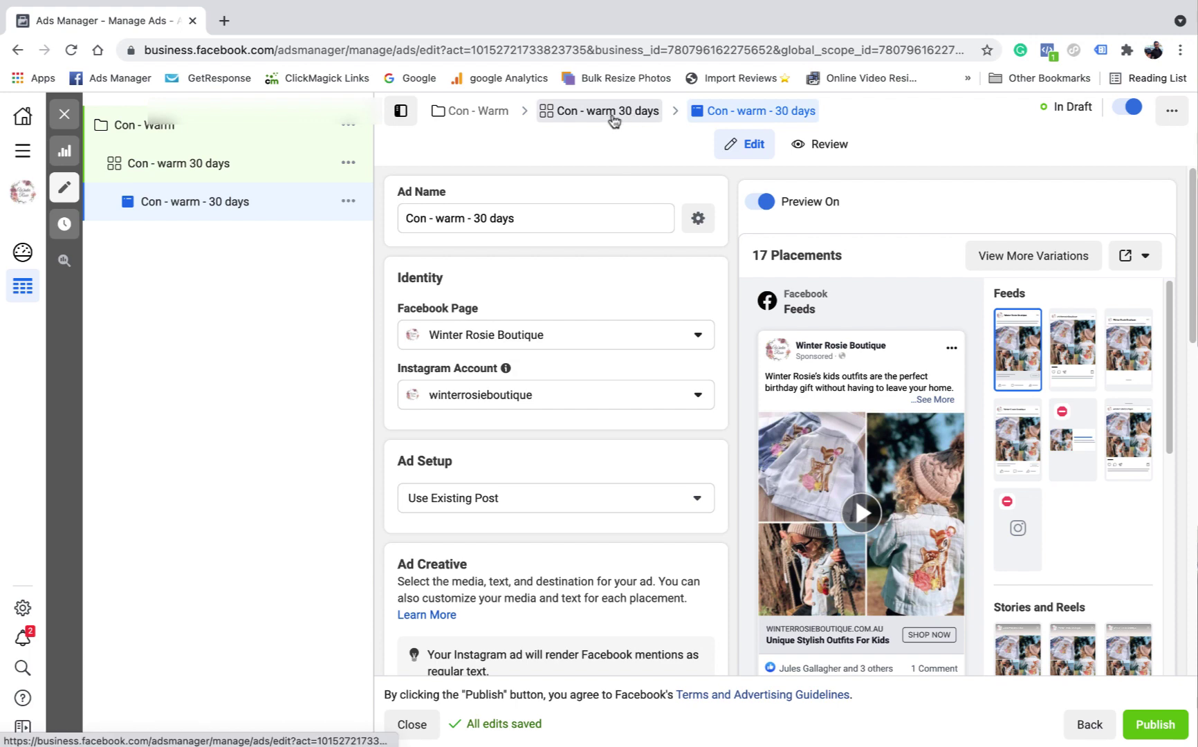
- Duplicate the 30-day ad set into Con - Warm and rename the copy 'Con - warm 365 days'
click(70, 108)
drag(676, 401, 340, 394)
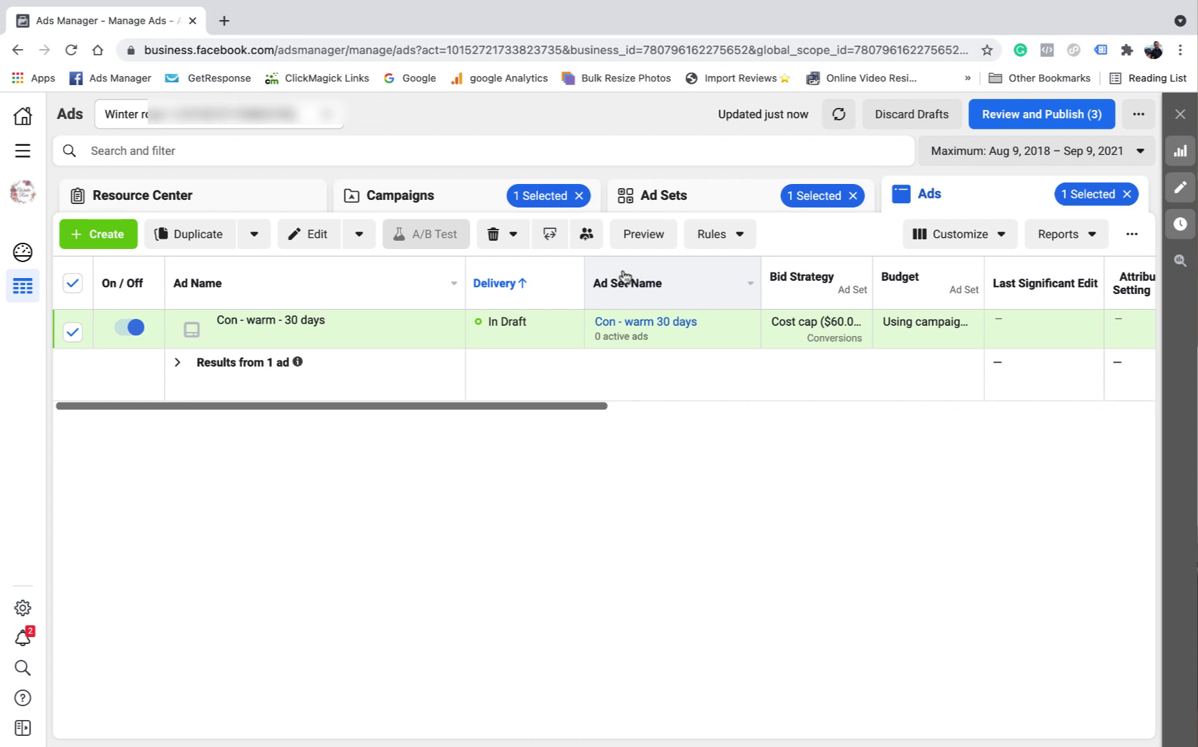
click(704, 201)
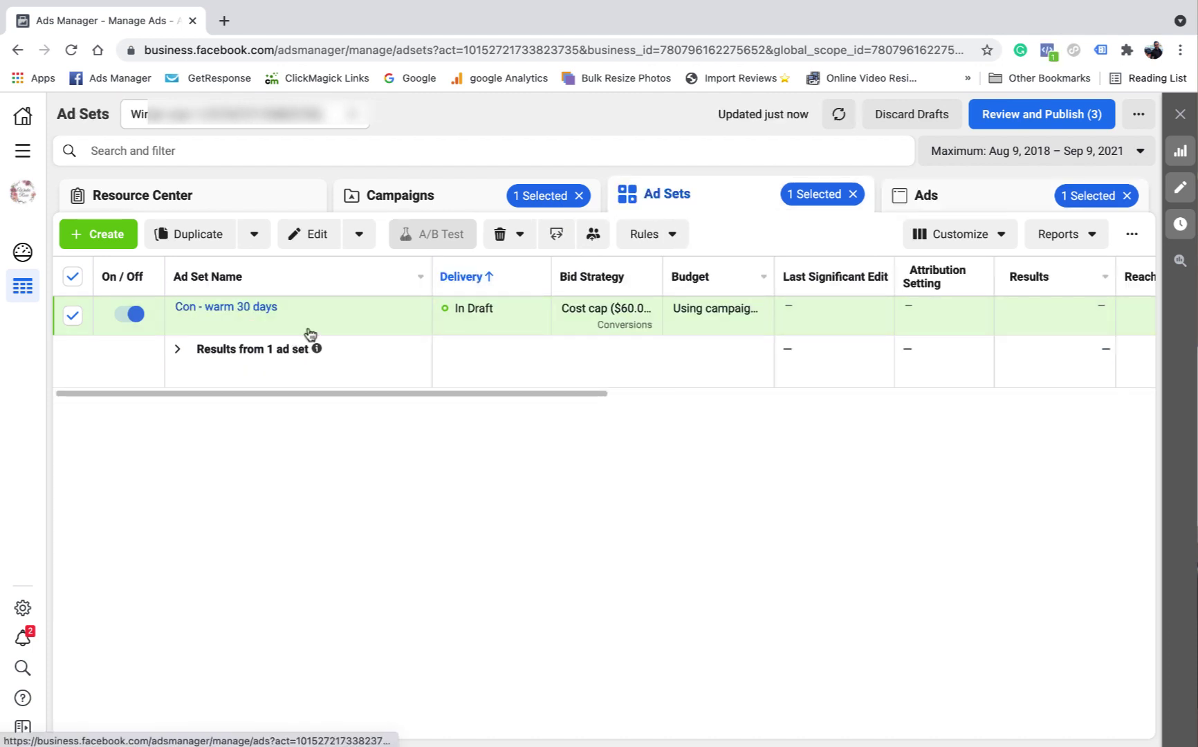
click(319, 322)
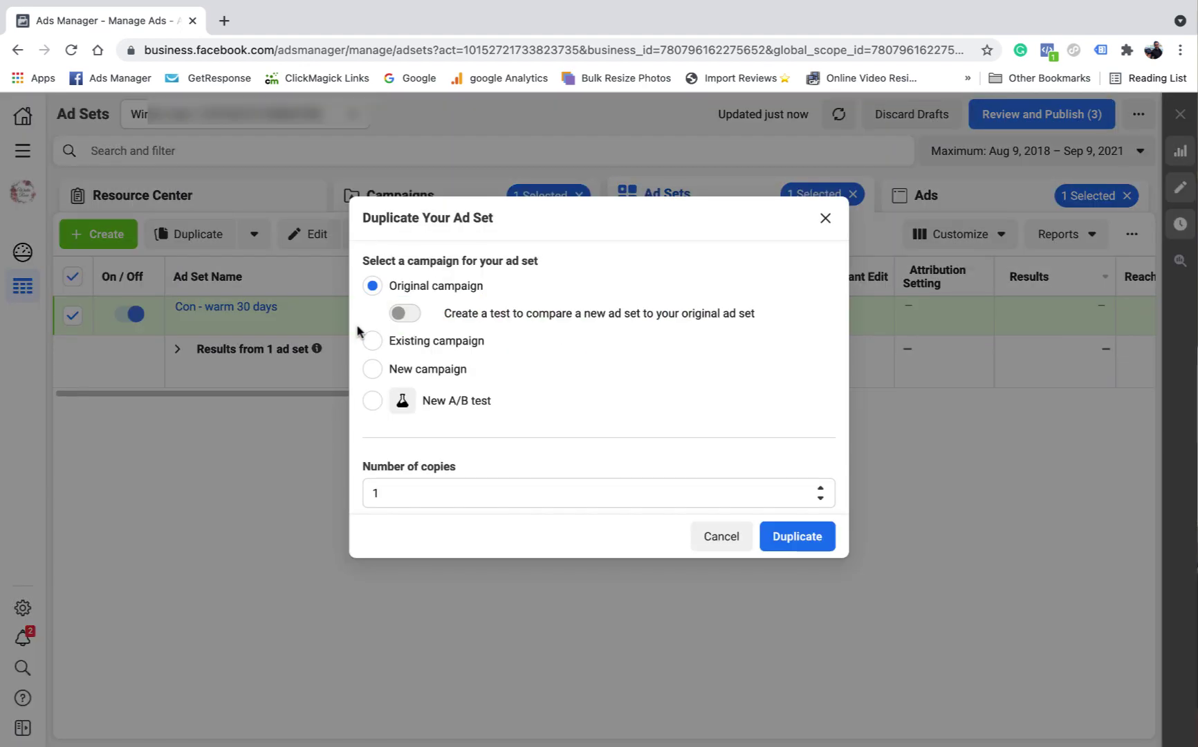
click(802, 538)
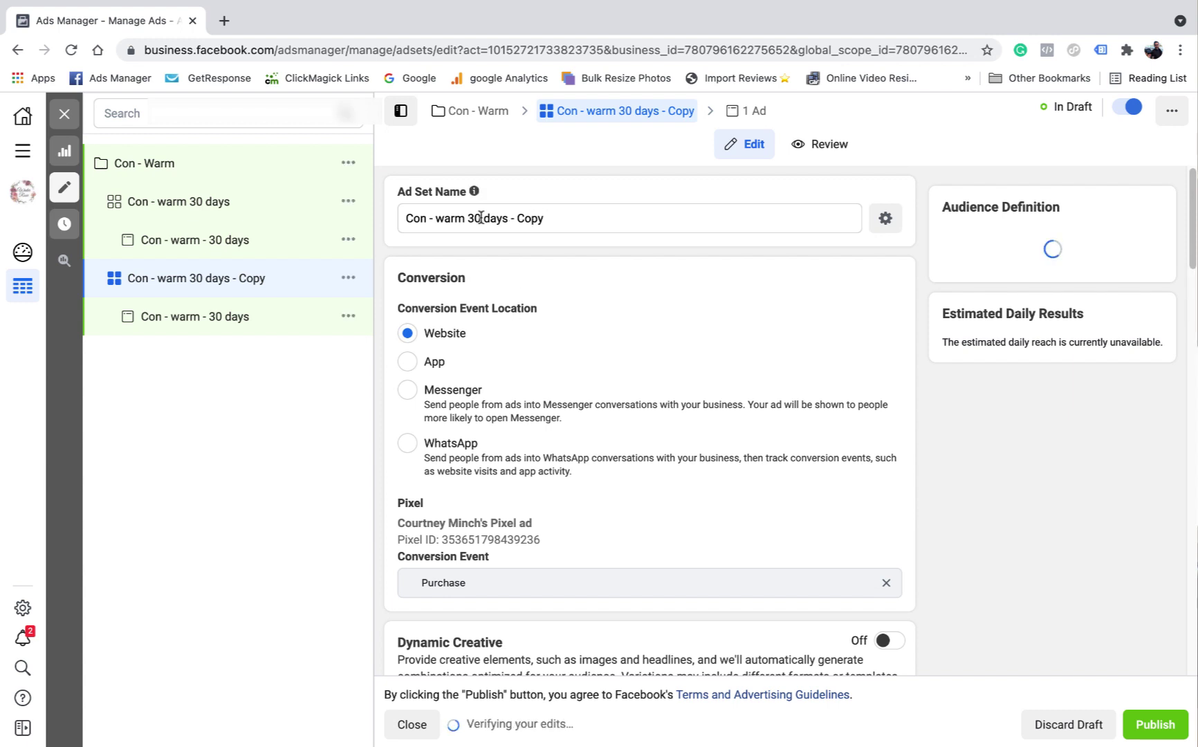
drag(547, 219, 475, 219)
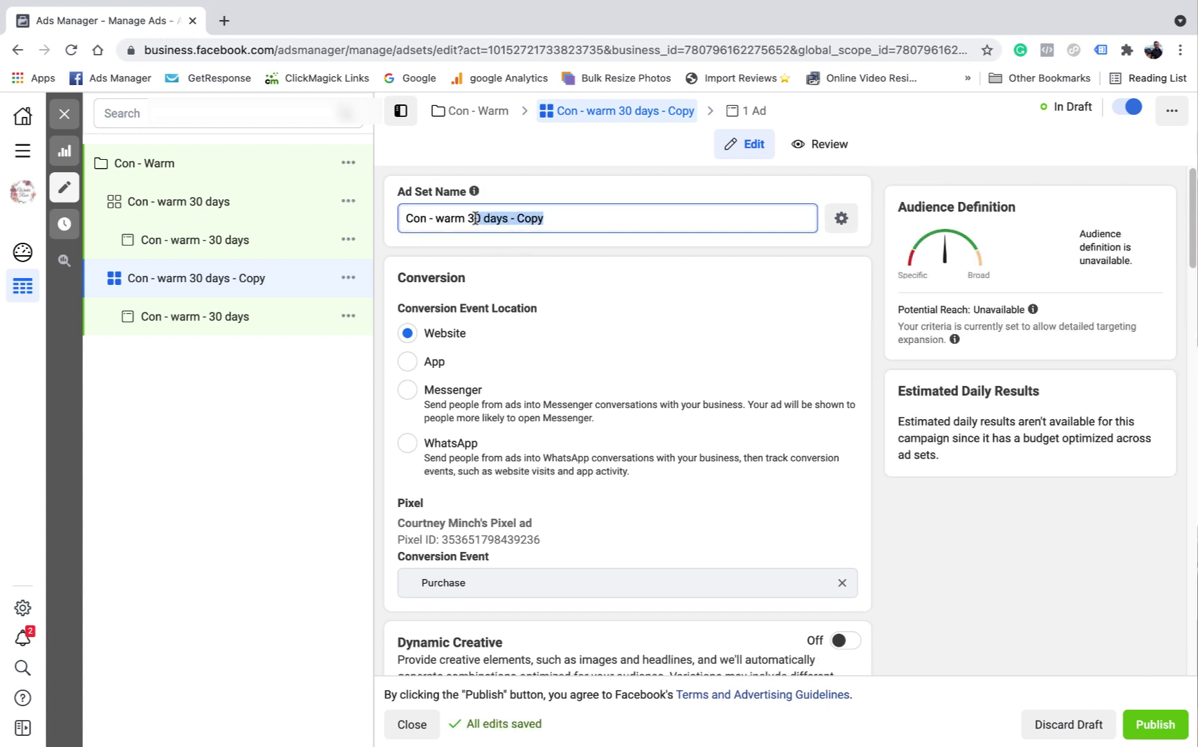
text(65 days)
- Save the 365-day name and remove the CA - 30 days FB 9/9 and IG 9/9 audiences
click(594, 254)
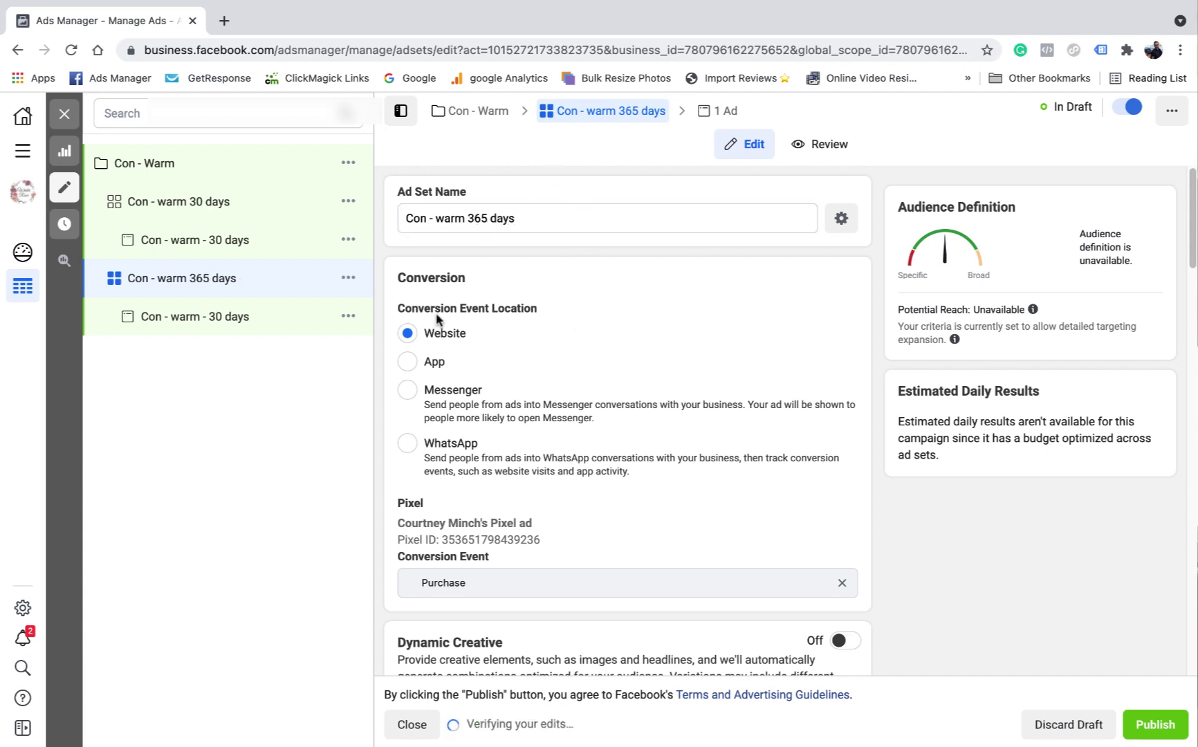
scroll(443, 389, down, 1)
scroll(441, 389, down, 7)
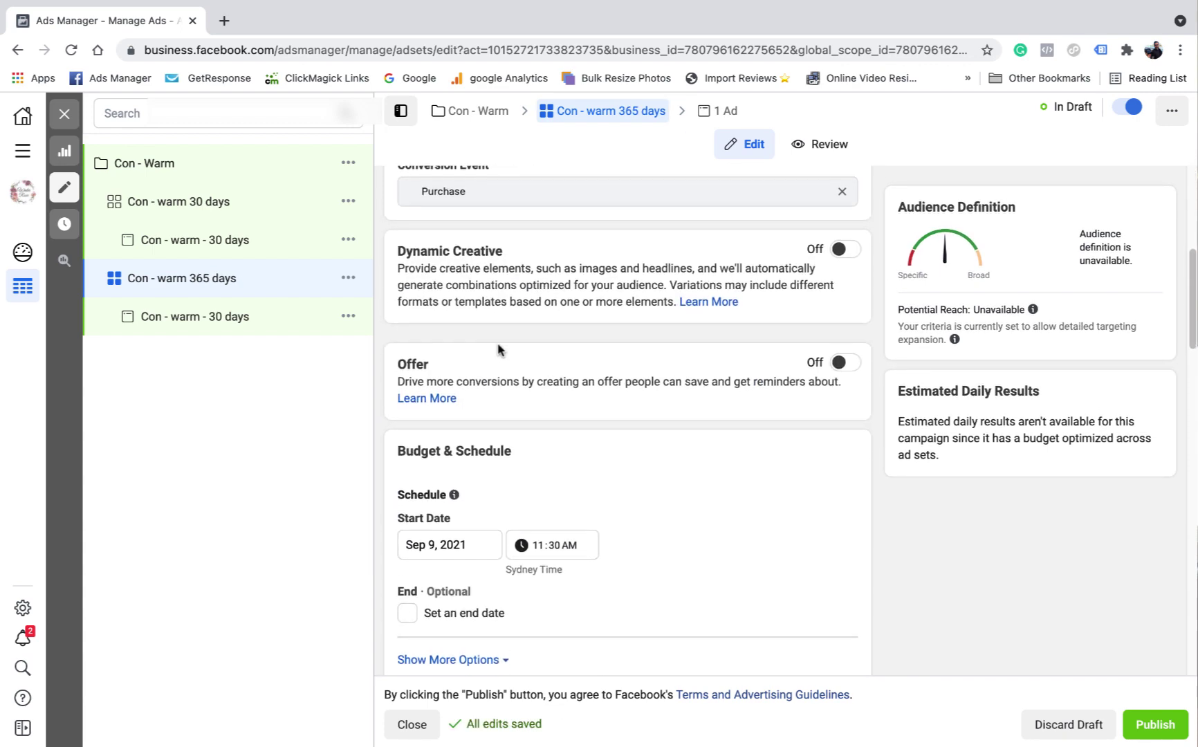
scroll(505, 353, down, 4)
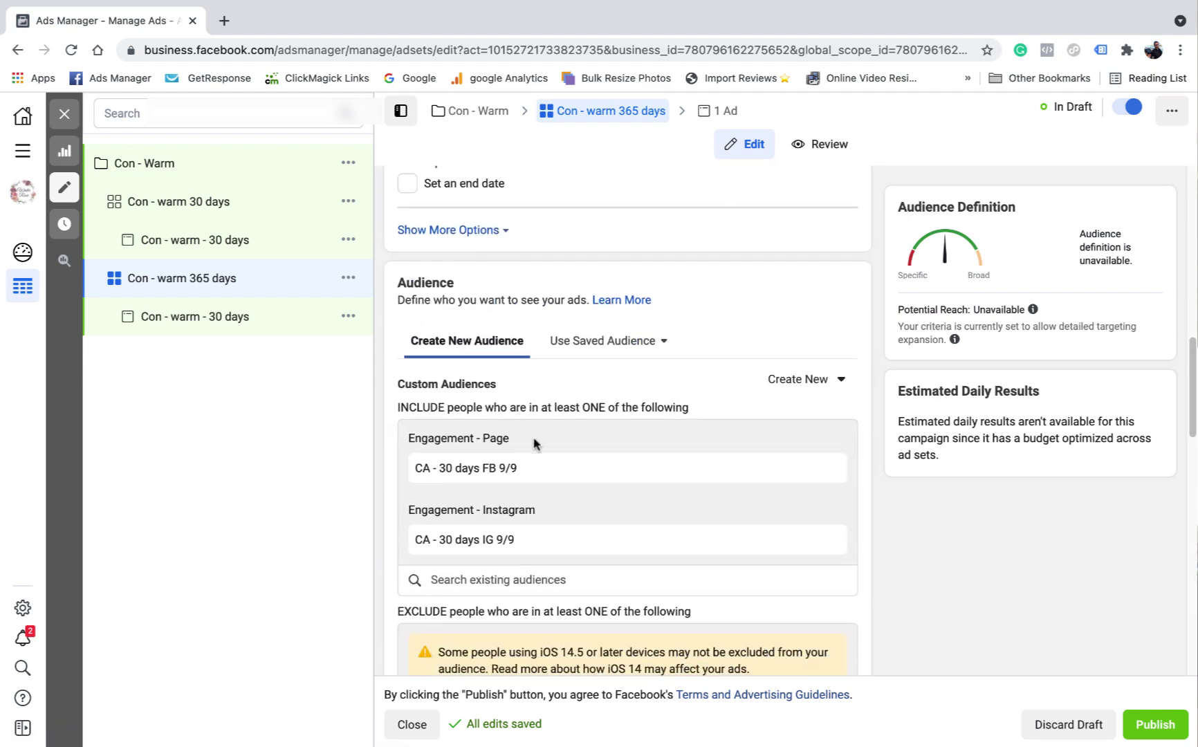
click(826, 470)
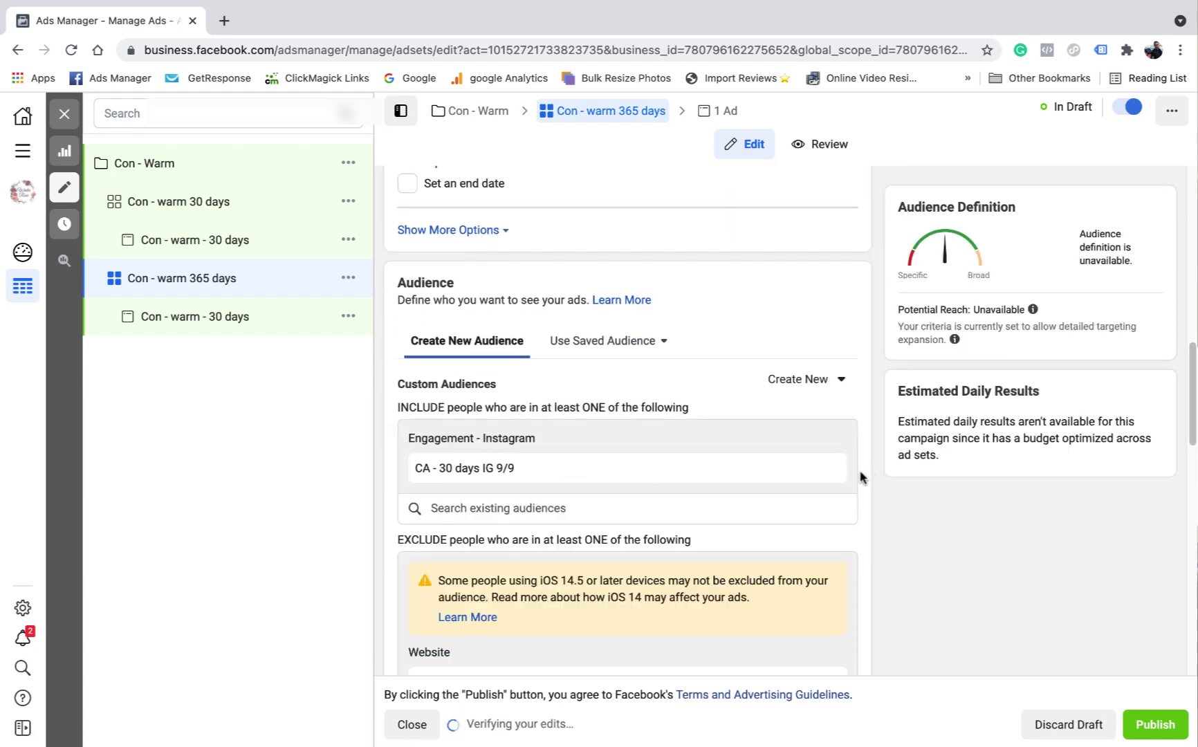
click(825, 469)
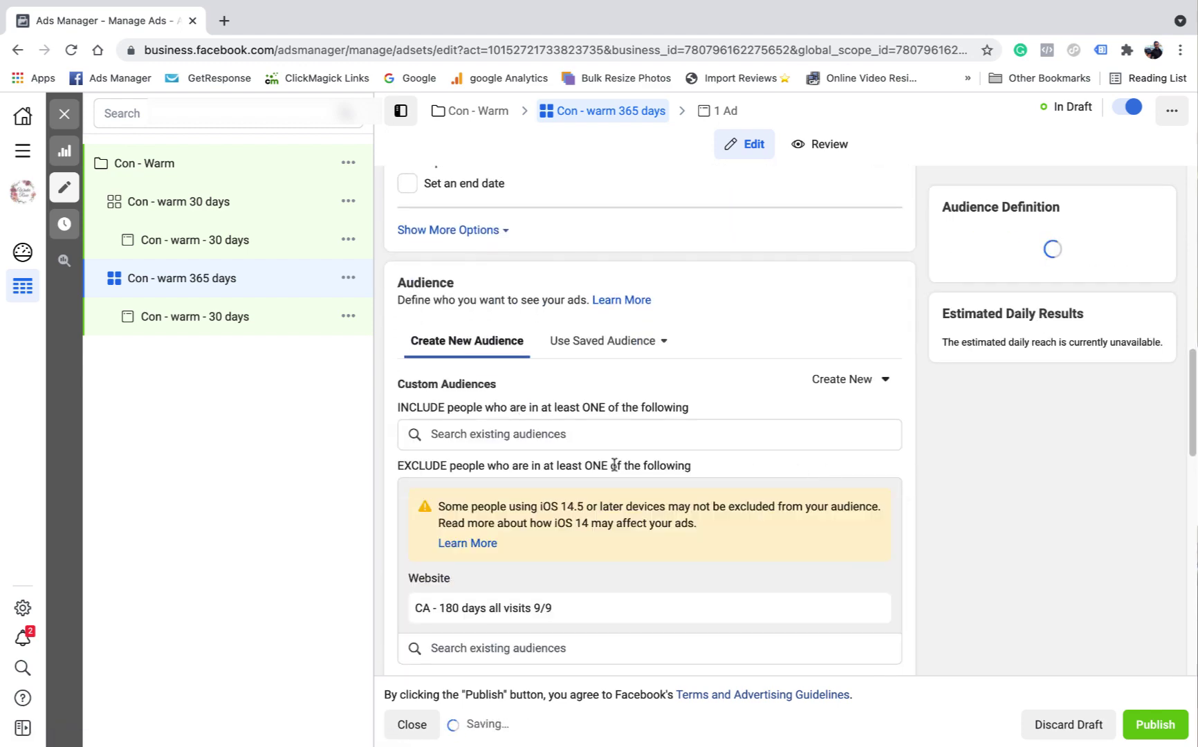
- Include the CA - 365 days FB 9/9 and CA - 365 days IG 9/9 custom audiences
click(541, 436)
click(572, 477)
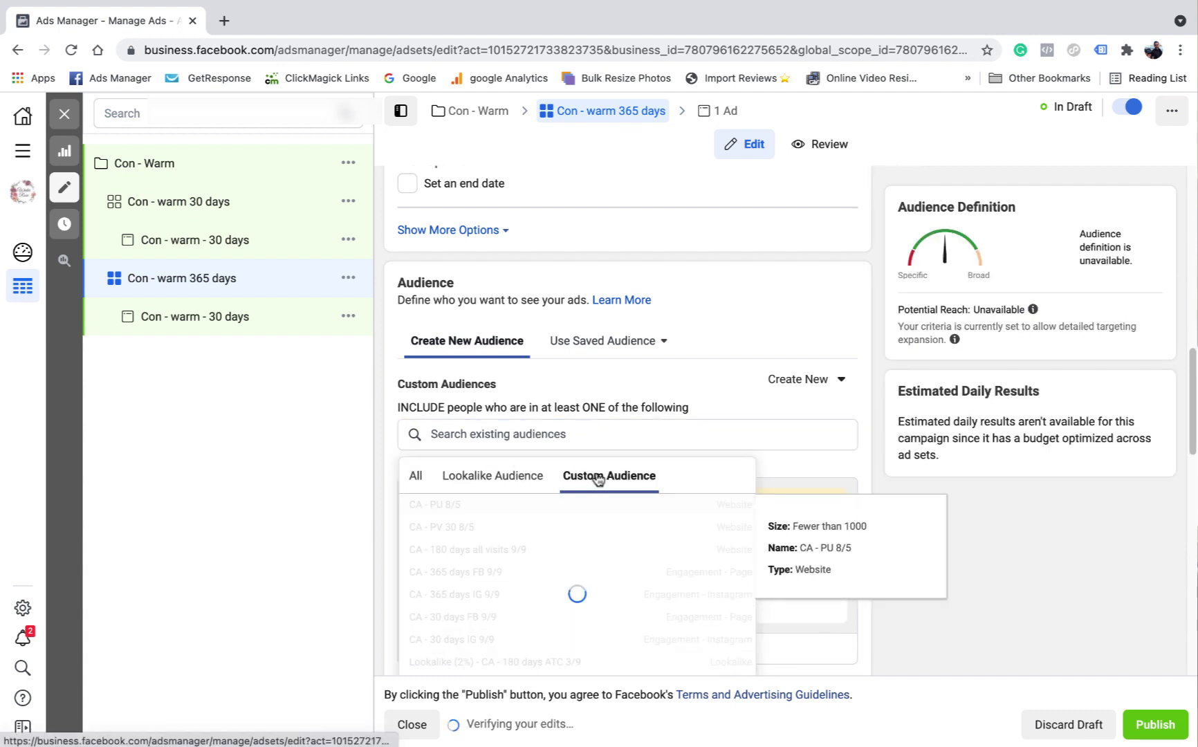
text(9/9)
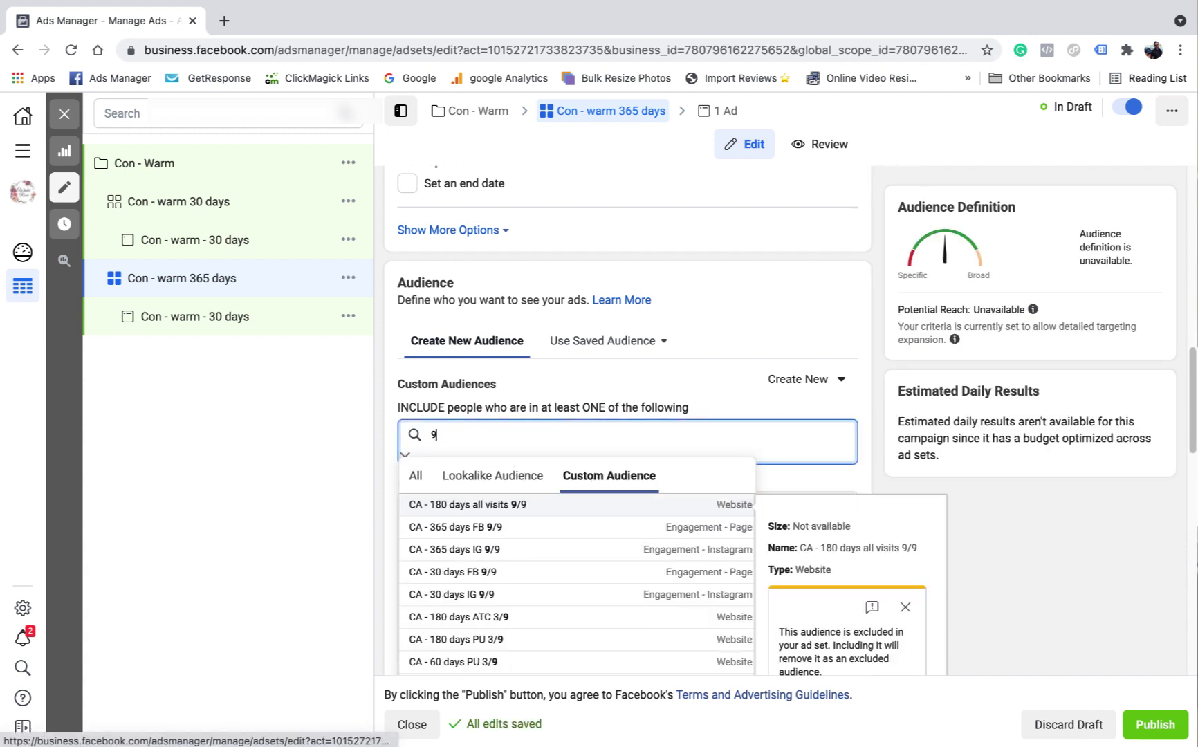
click(484, 528)
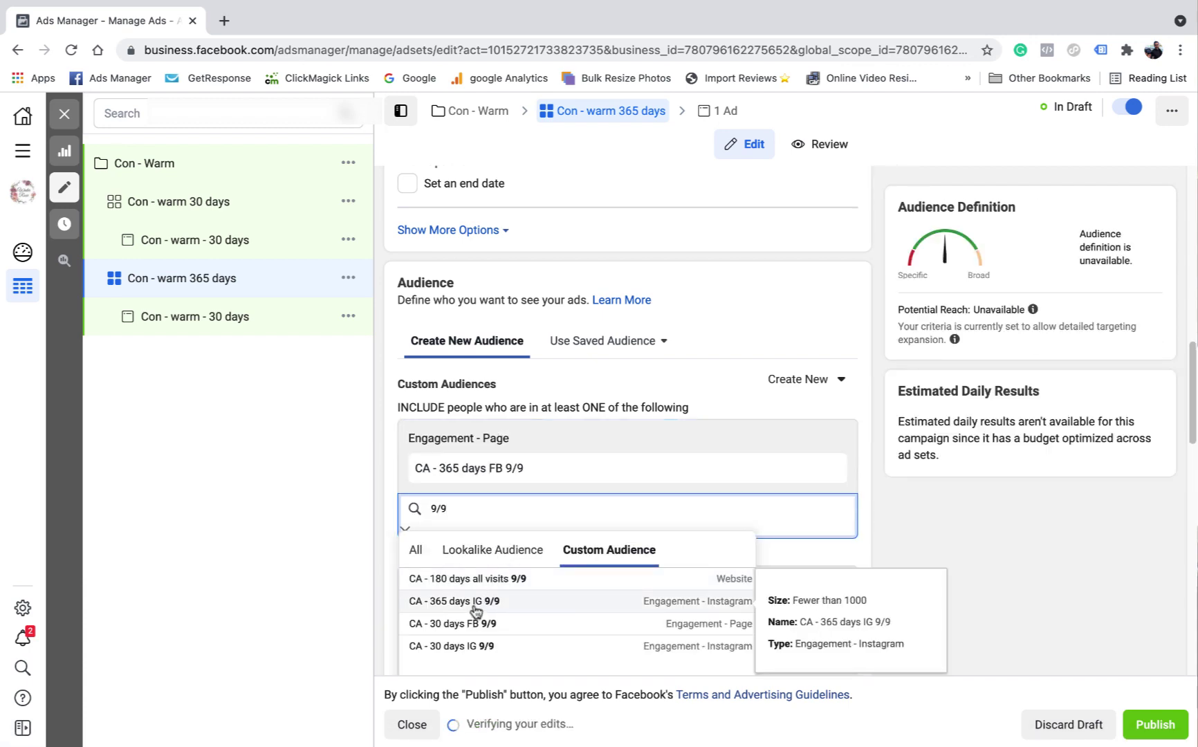
click(475, 602)
click(907, 454)
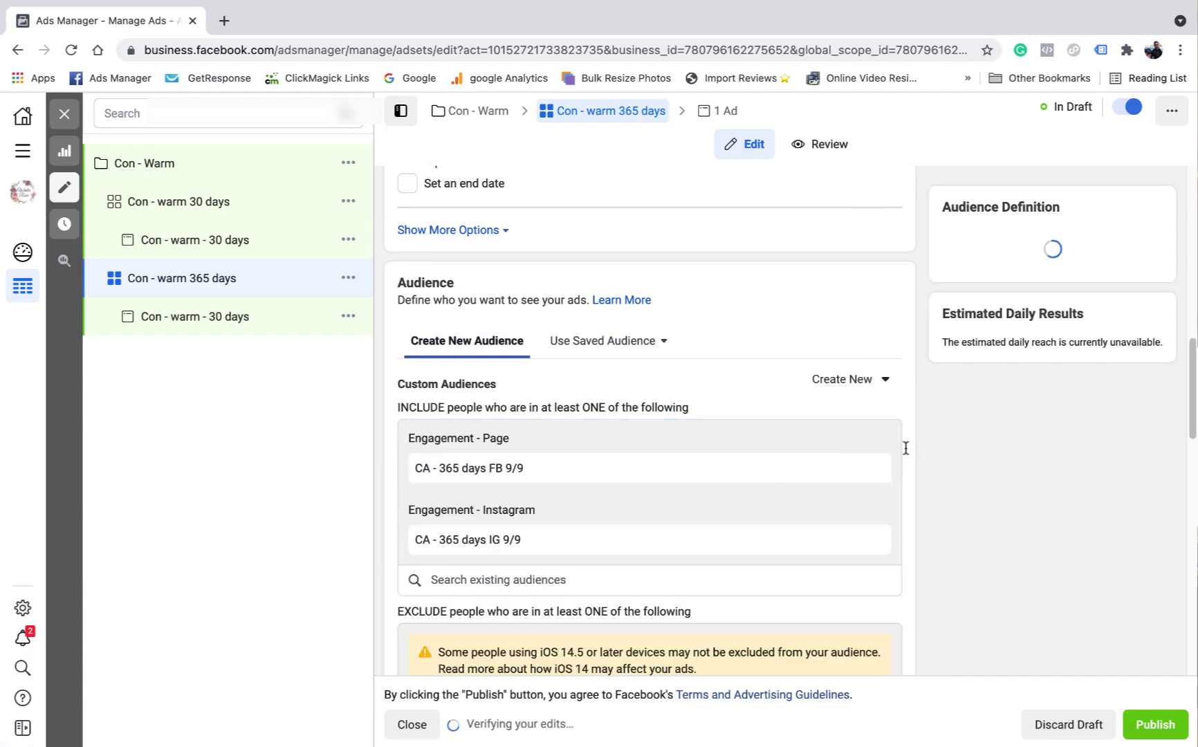
scroll(867, 445, down, 4)
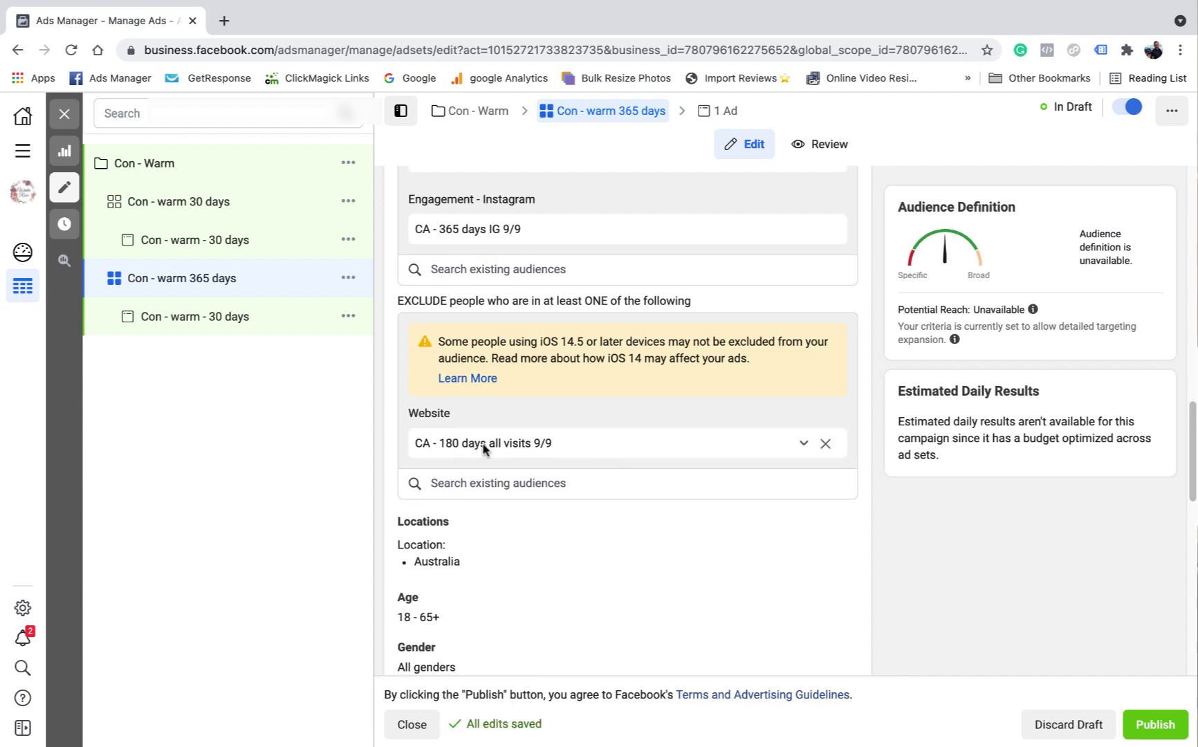
scroll(617, 443, up, 1)
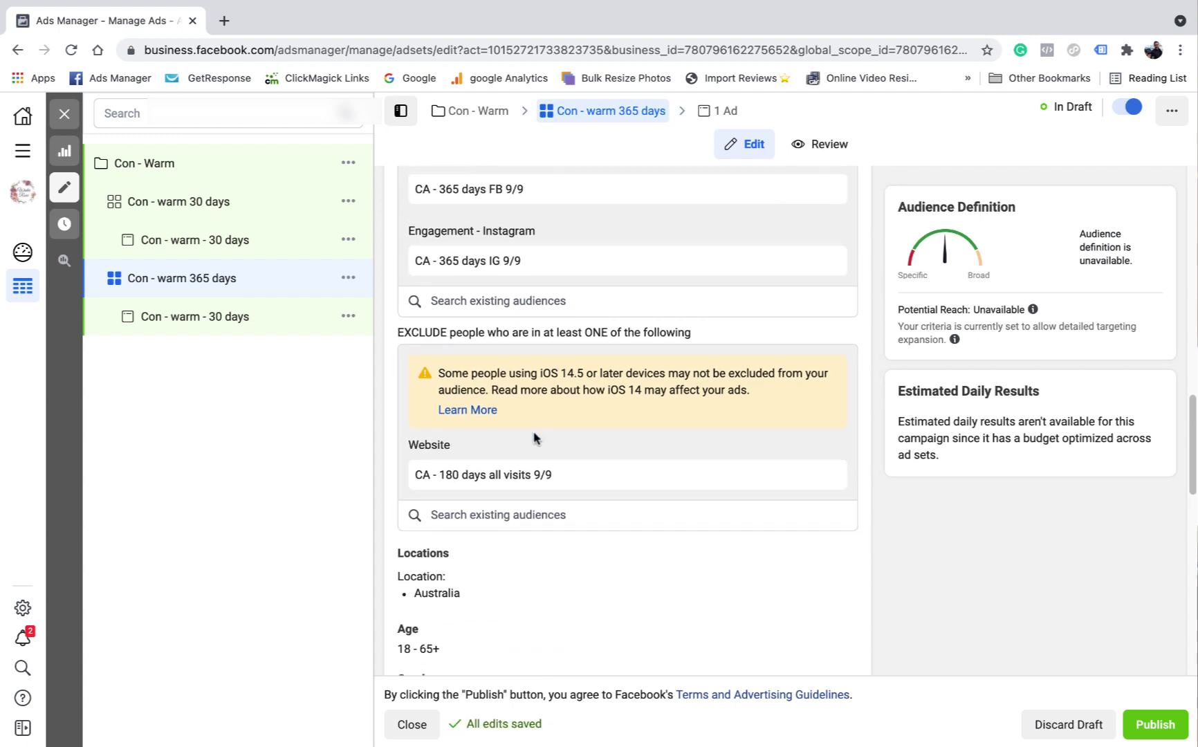
- Exclude the CA - 30 days FB 9/9 and CA - 30 days IG 9/9 audiences
click(496, 518)
click(626, 557)
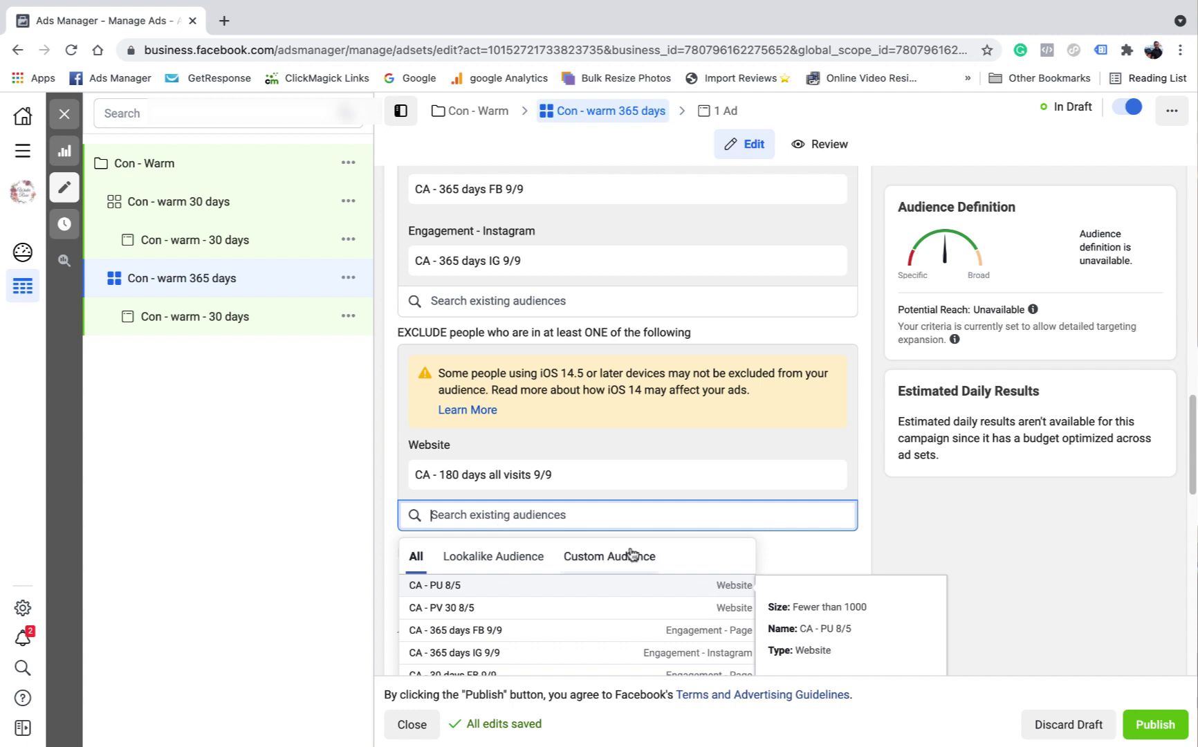
scroll(886, 514, down, 4)
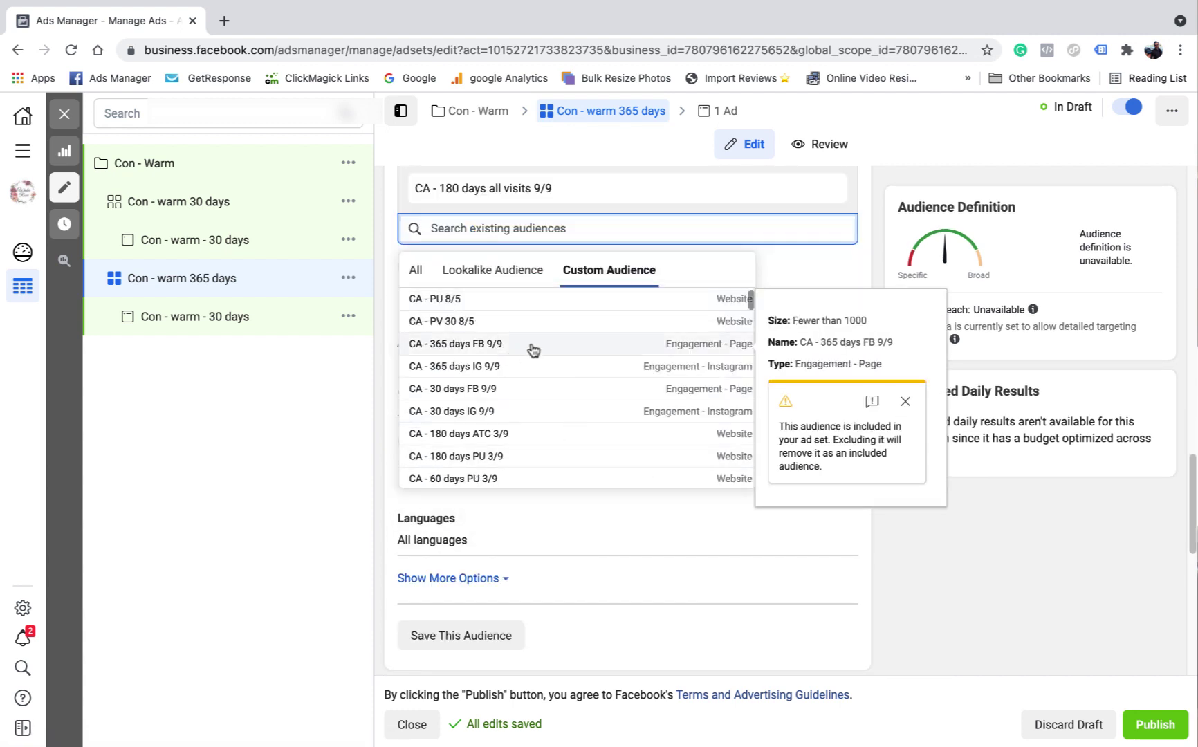
text(9/9)
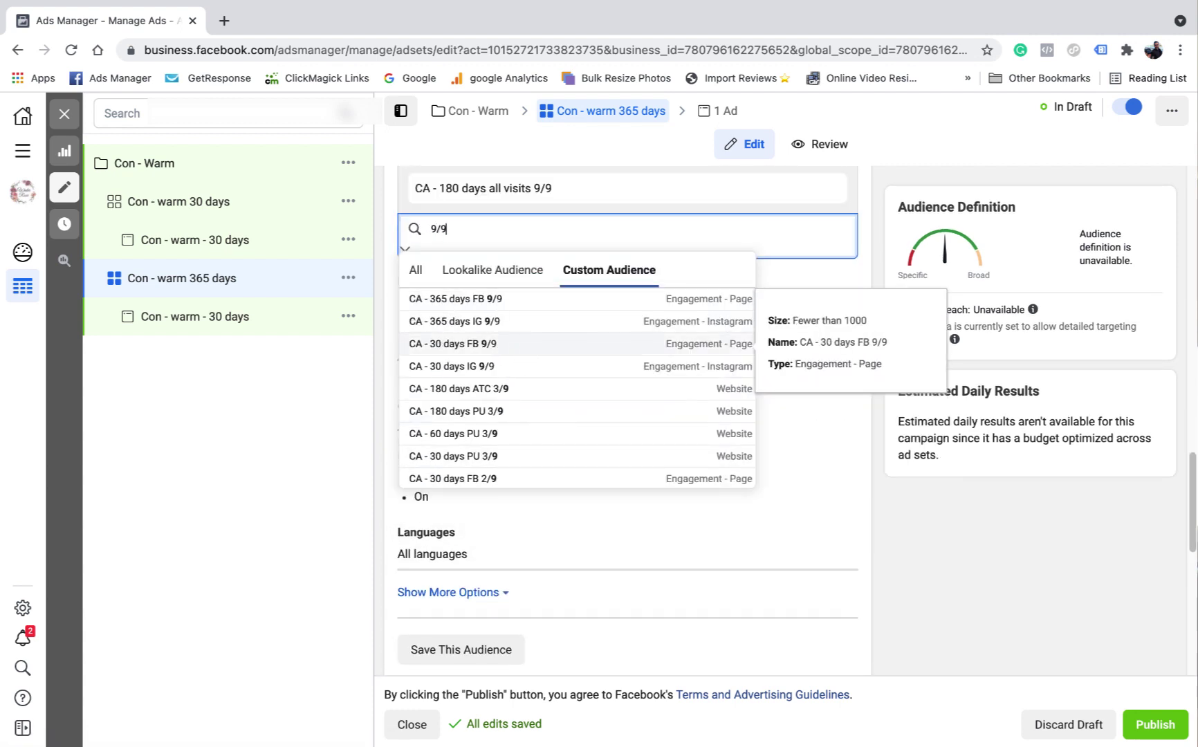
click(485, 344)
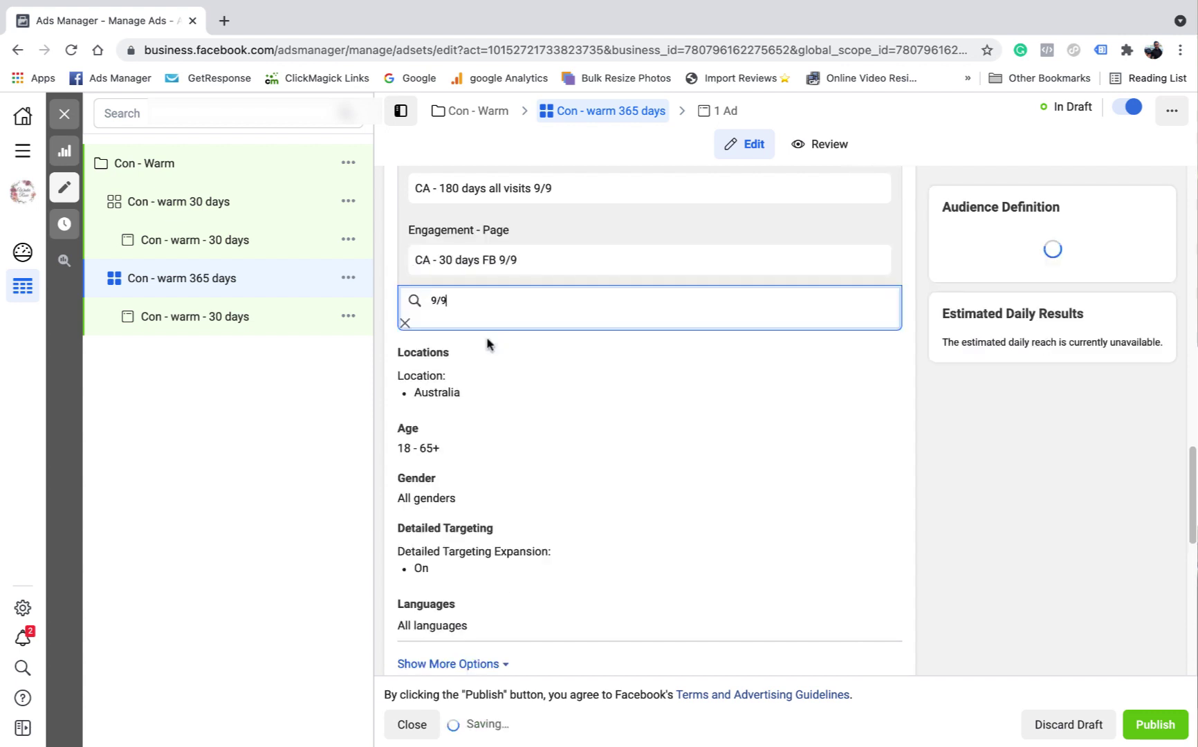
click(477, 418)
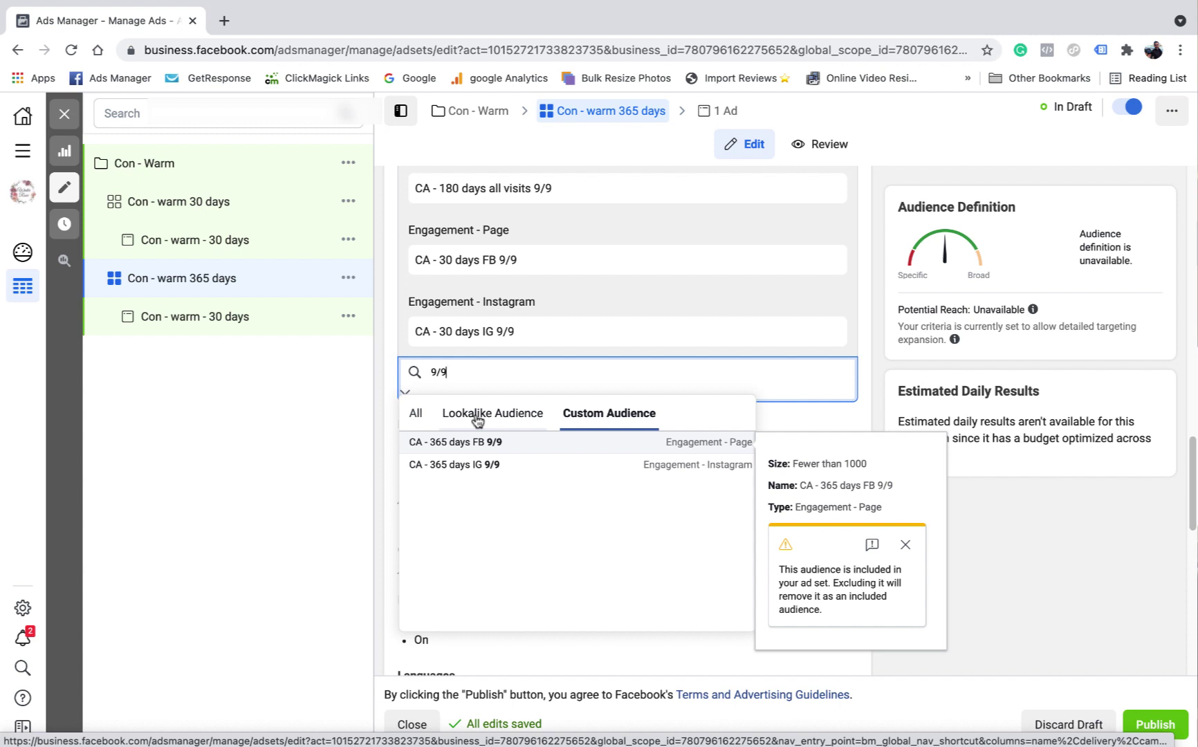
click(858, 325)
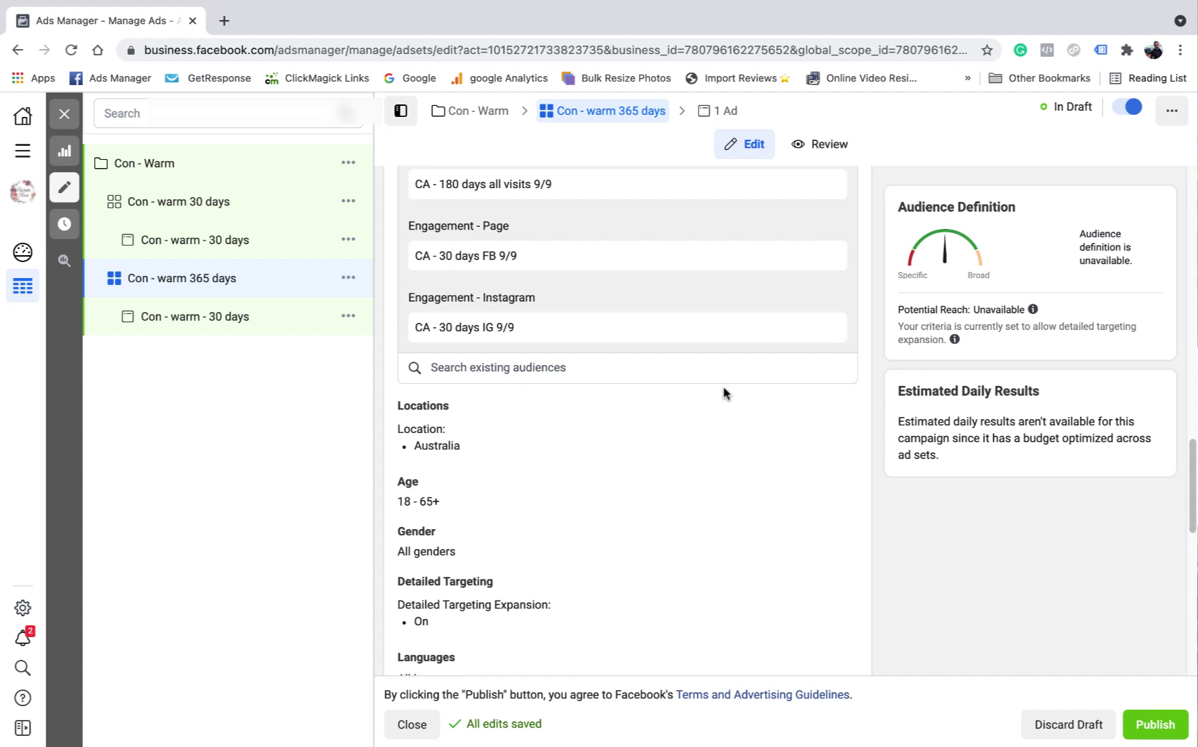
- Switch off Detailed Targeting Expansion for the 365-day ad set
scroll(724, 392, down, 1)
click(838, 557)
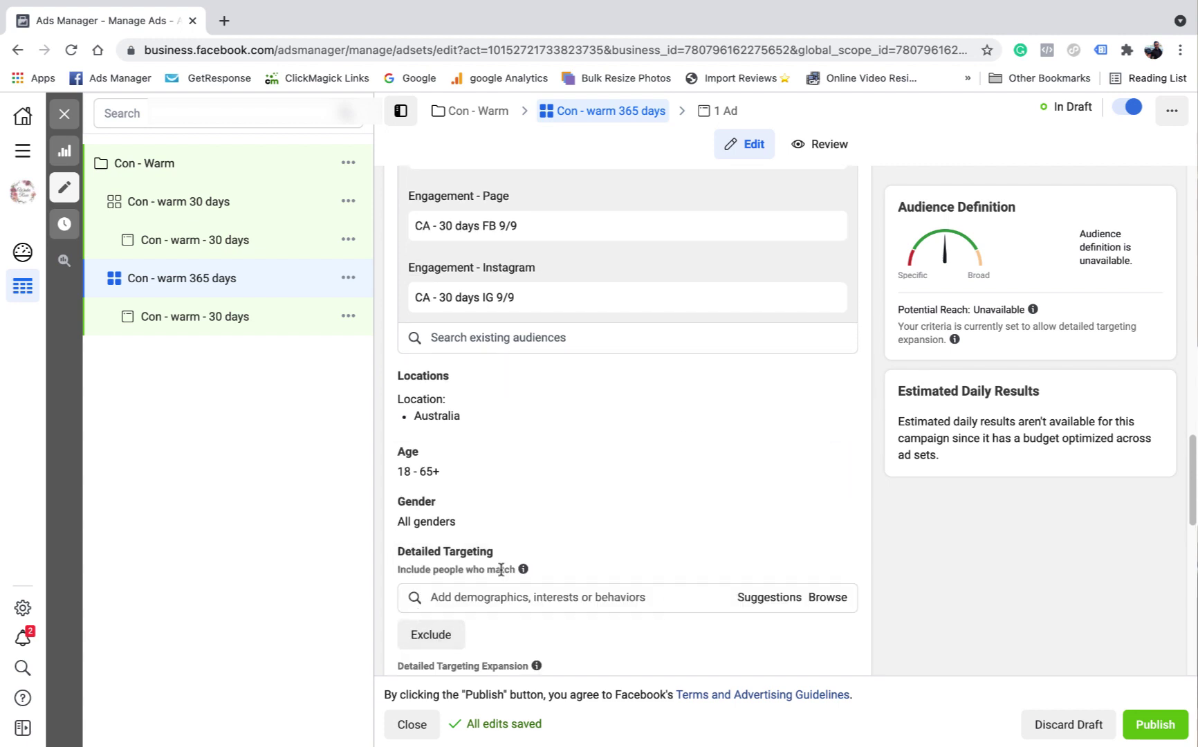
scroll(428, 569, down, 3)
click(416, 569)
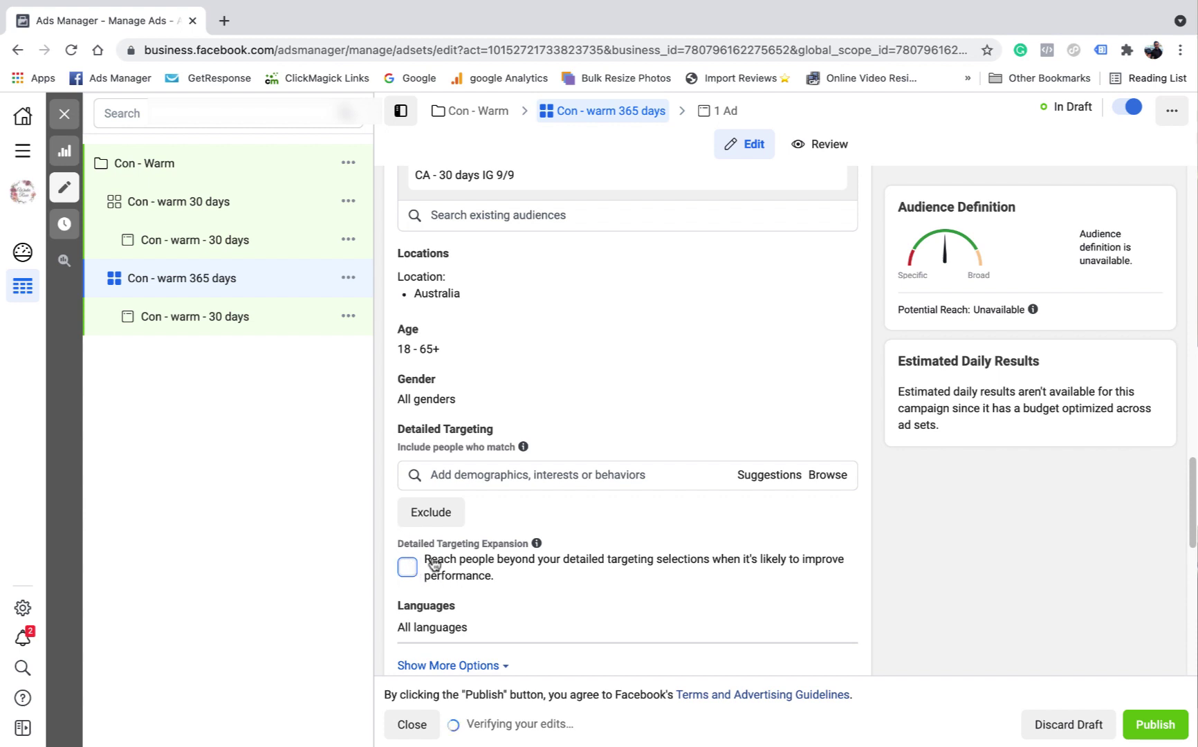
scroll(776, 527, down, 6)
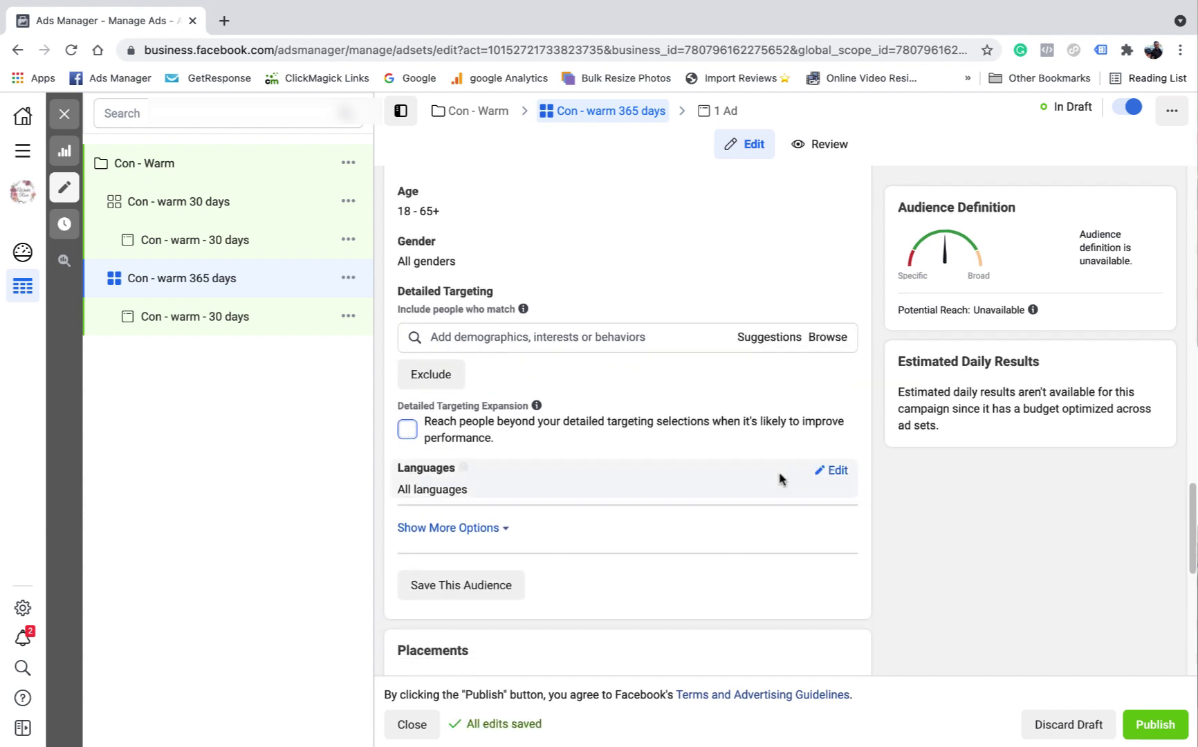
scroll(639, 444, down, 3)
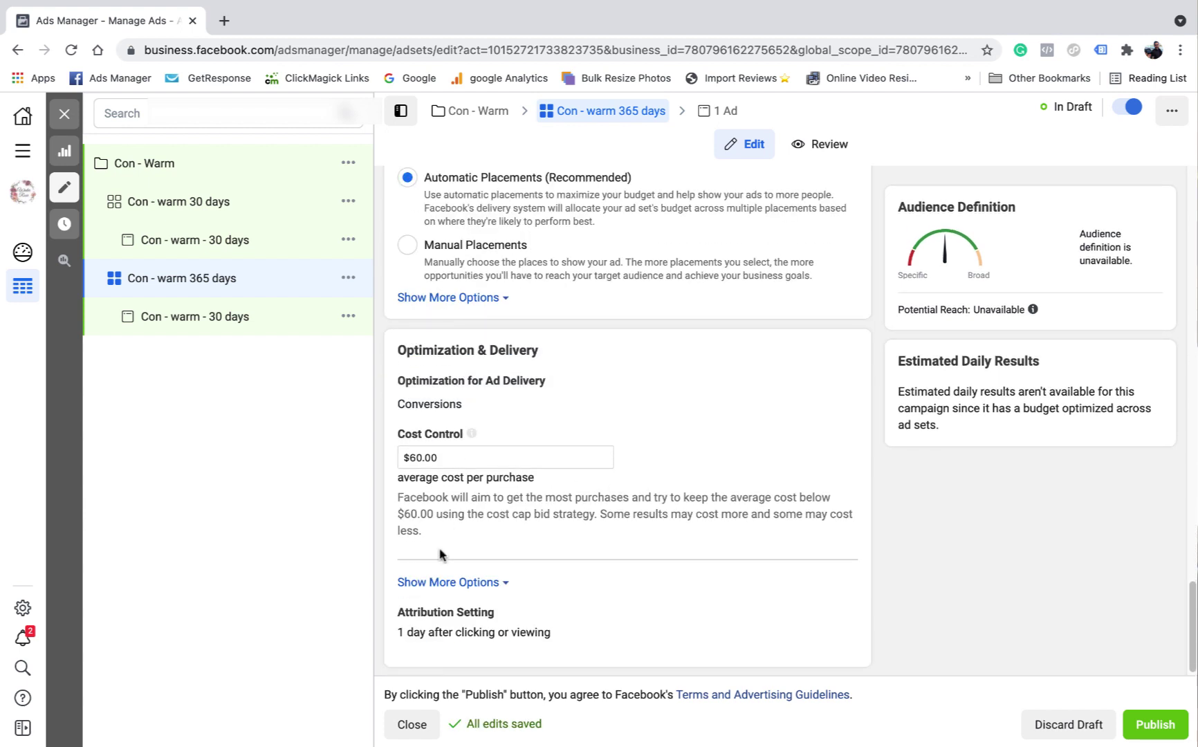
- Change '30' to '365' in the ad name, making it 'Con - warm - 365 days'
click(716, 110)
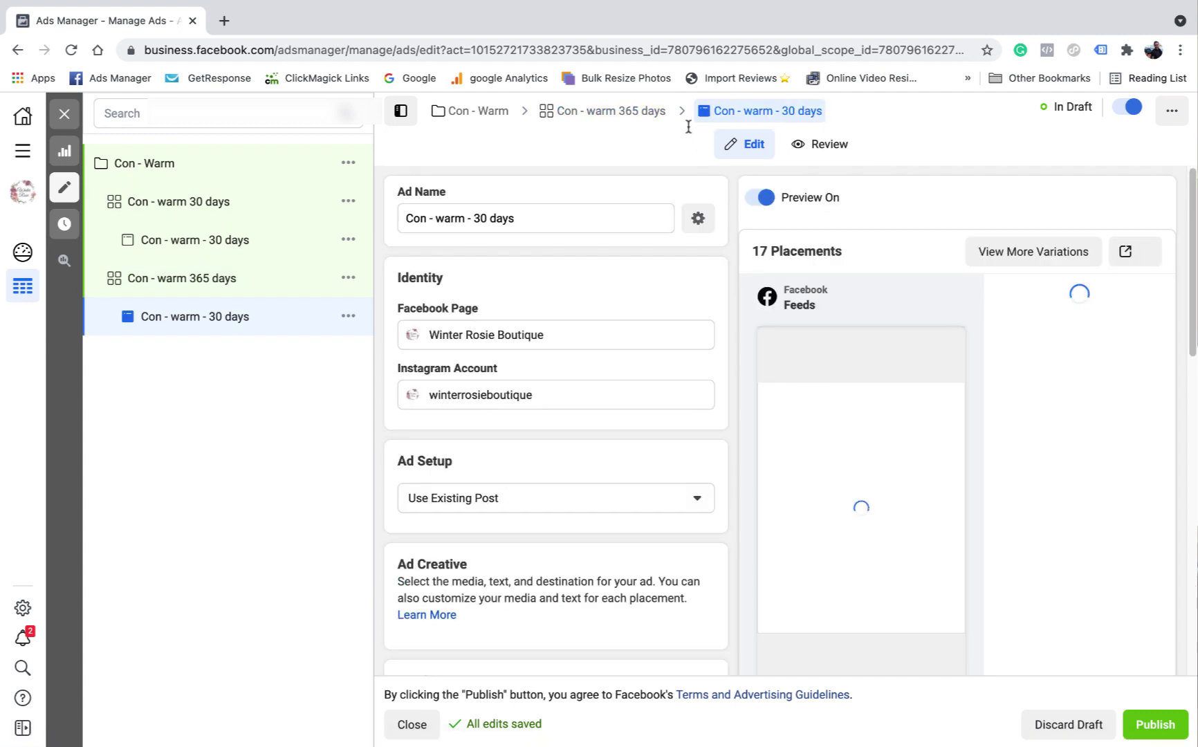
click(477, 219)
double_click(477, 218)
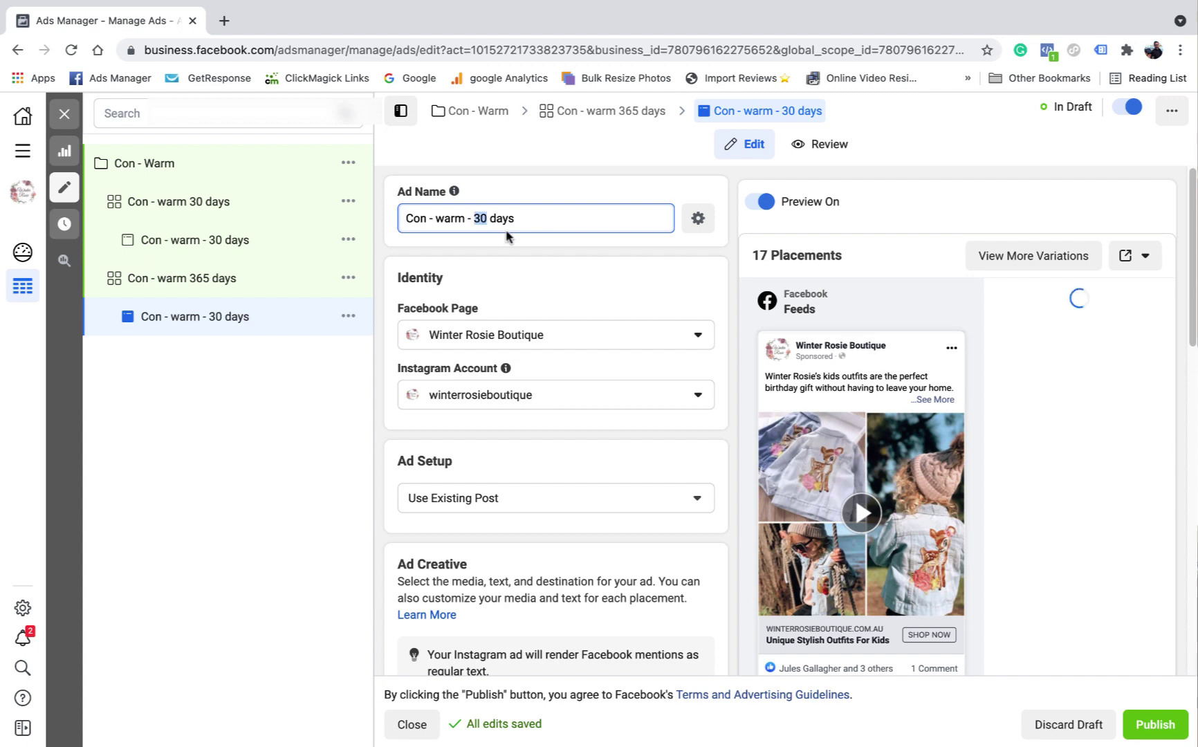
text(3)
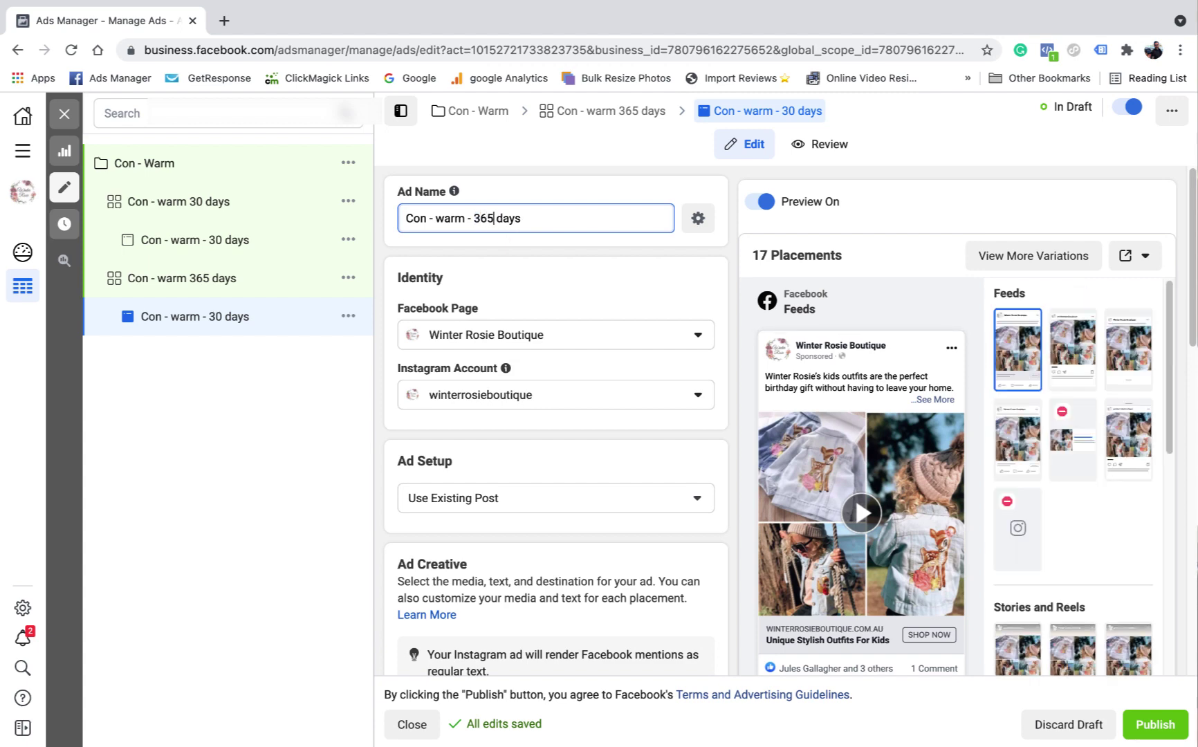
click(573, 191)
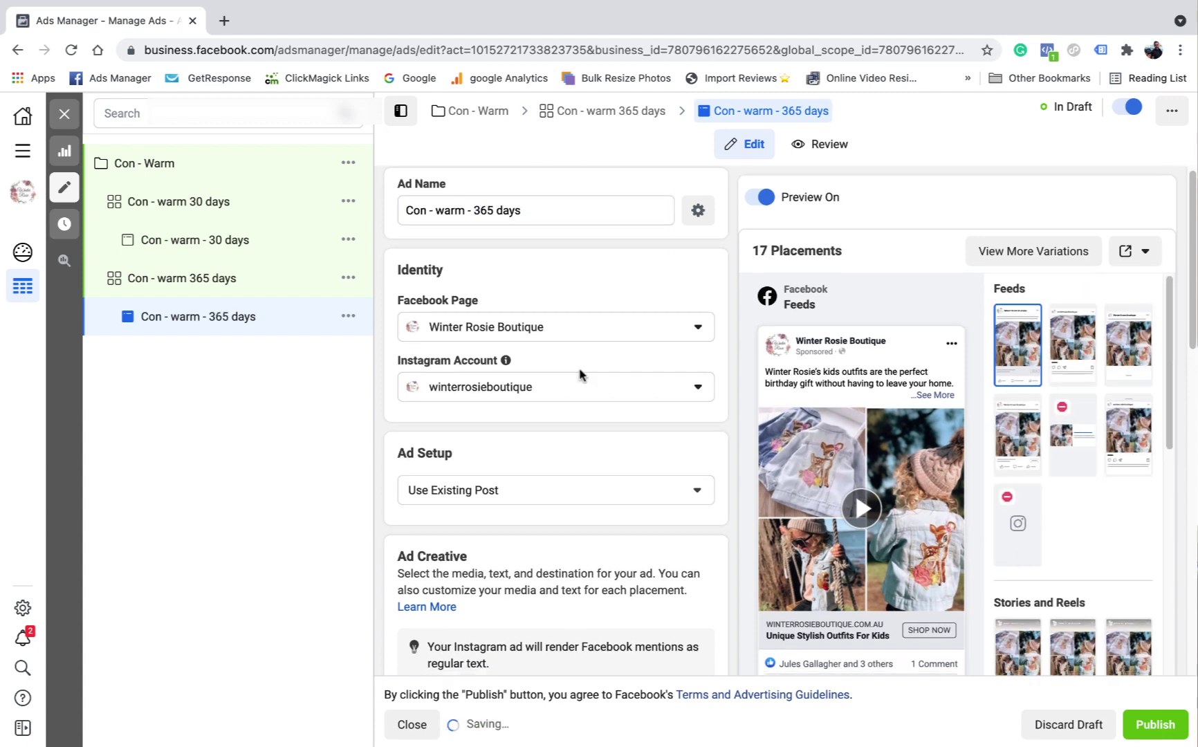
scroll(581, 370, down, 4)
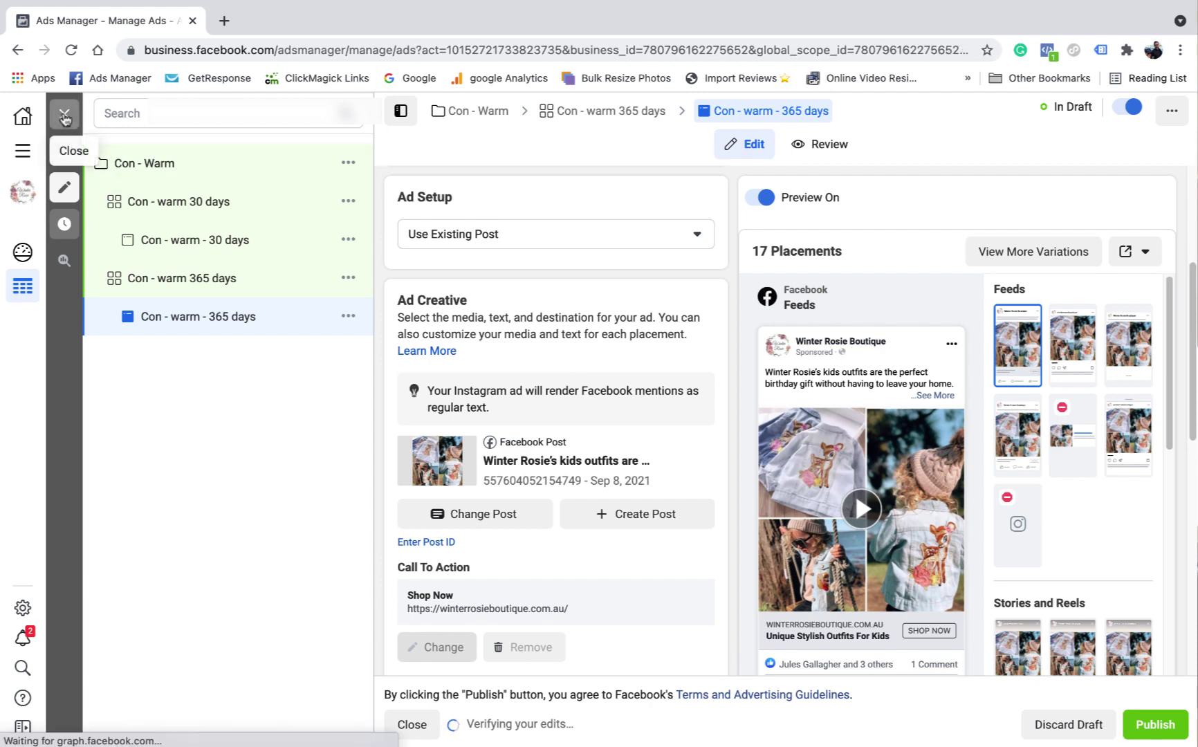
- Close the ad editor and deselect the 365-day ad so both draft ads are listed
click(64, 116)
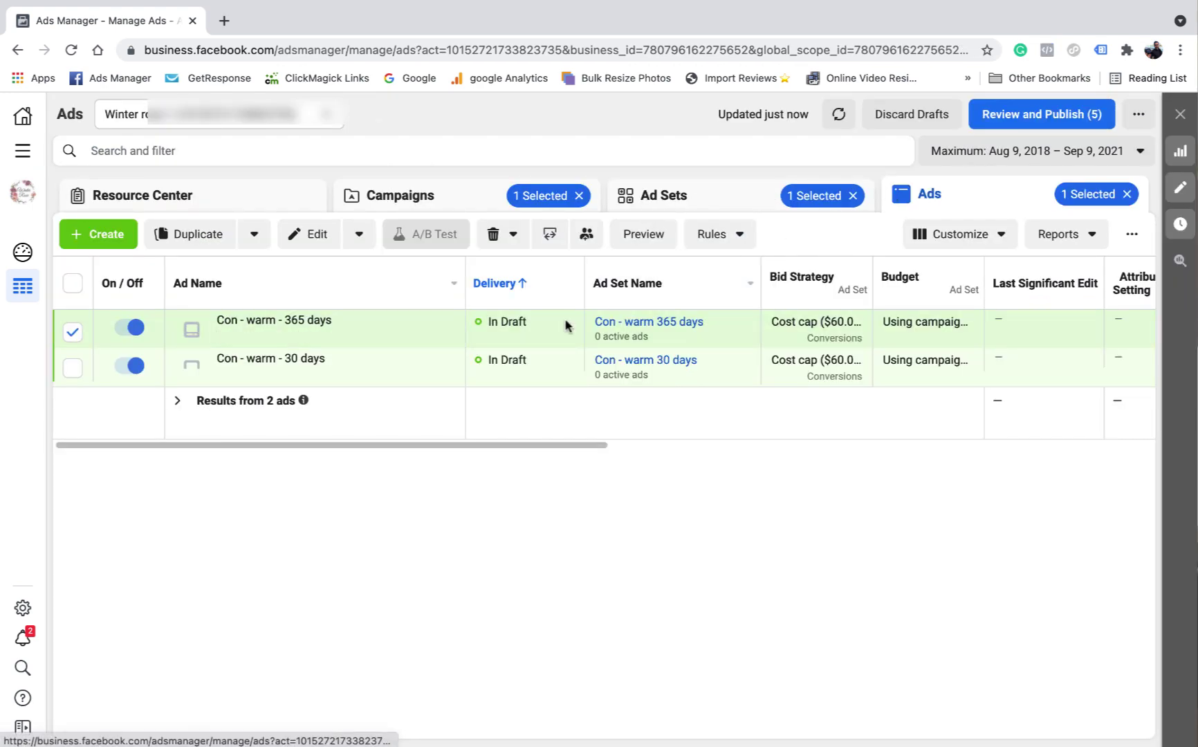
mouse_move(235, 360)
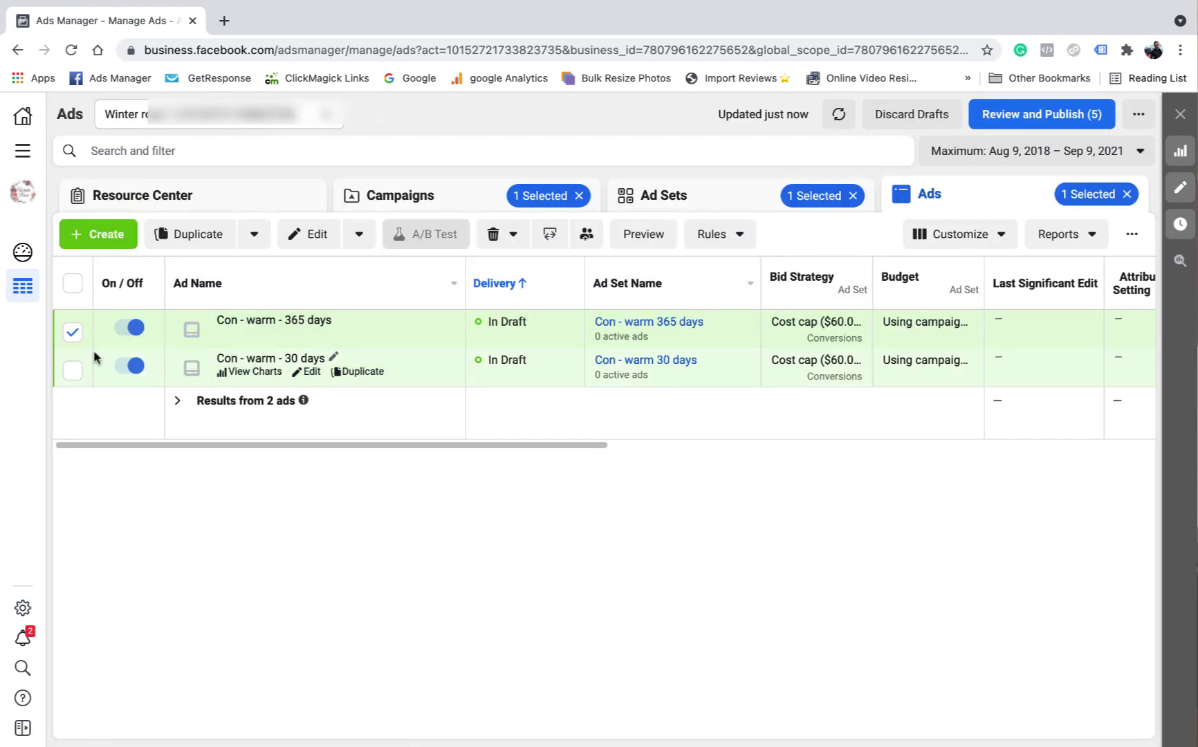
click(72, 332)
scroll(346, 457, right, 5)
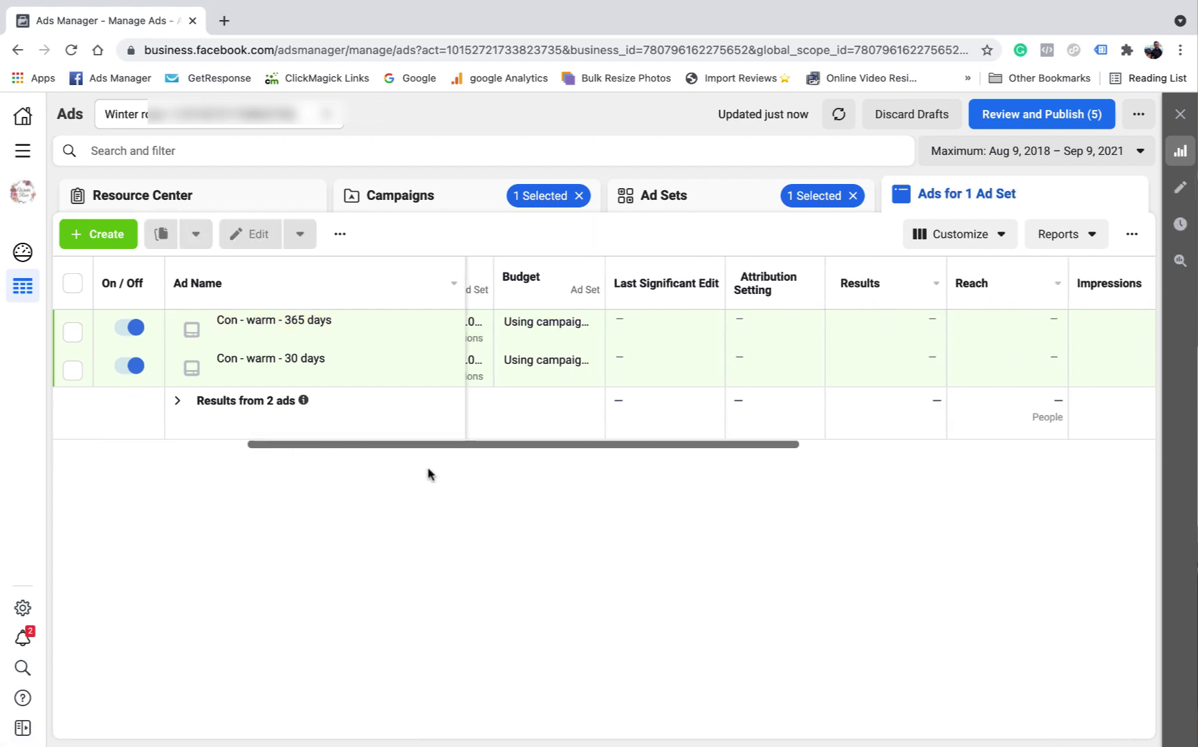
scroll(277, 429, left, 4)
scroll(208, 415, left, 2)
- Check the two ad names, clear the selection, and return to the campaigns list
mouse_move(318, 325)
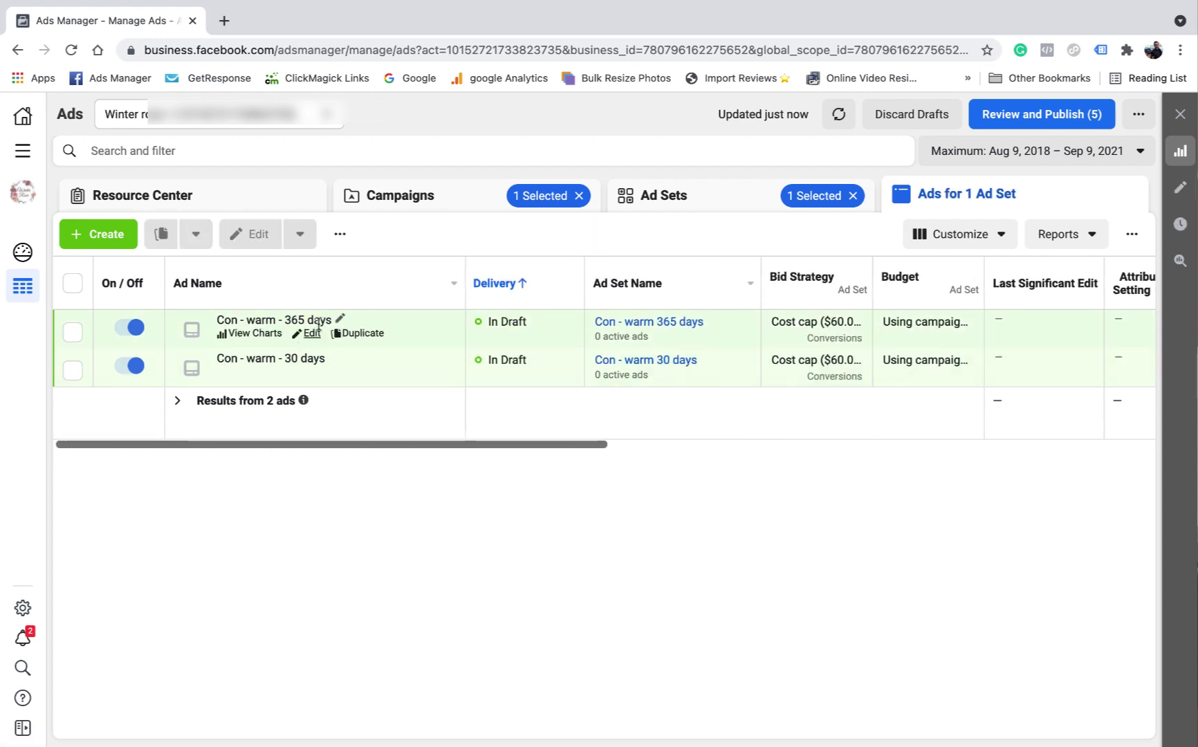
drag(285, 320, 329, 320)
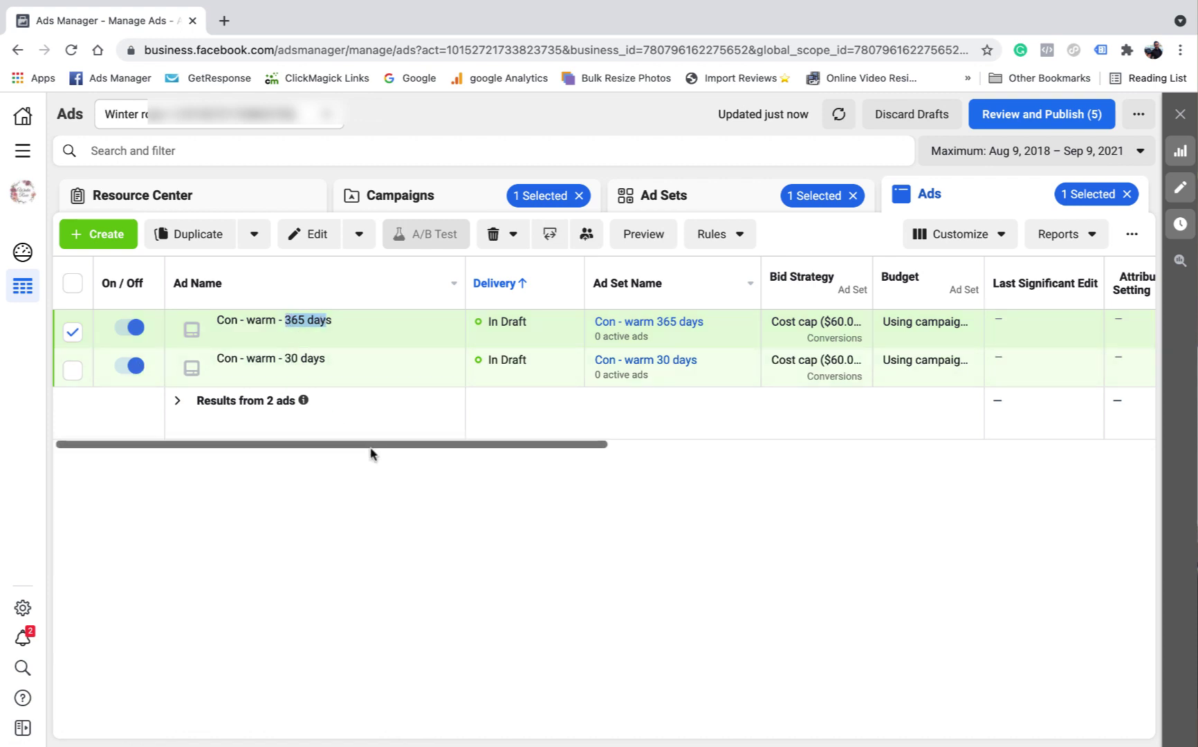
click(73, 332)
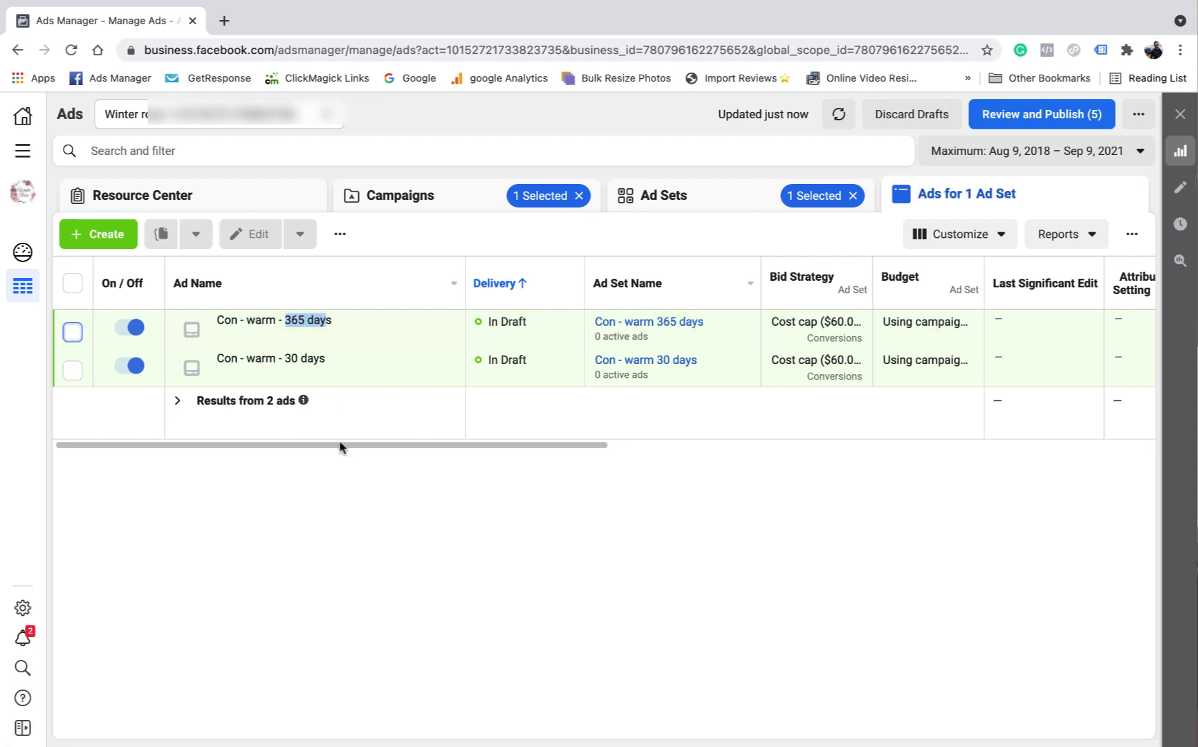
drag(340, 447, 995, 526)
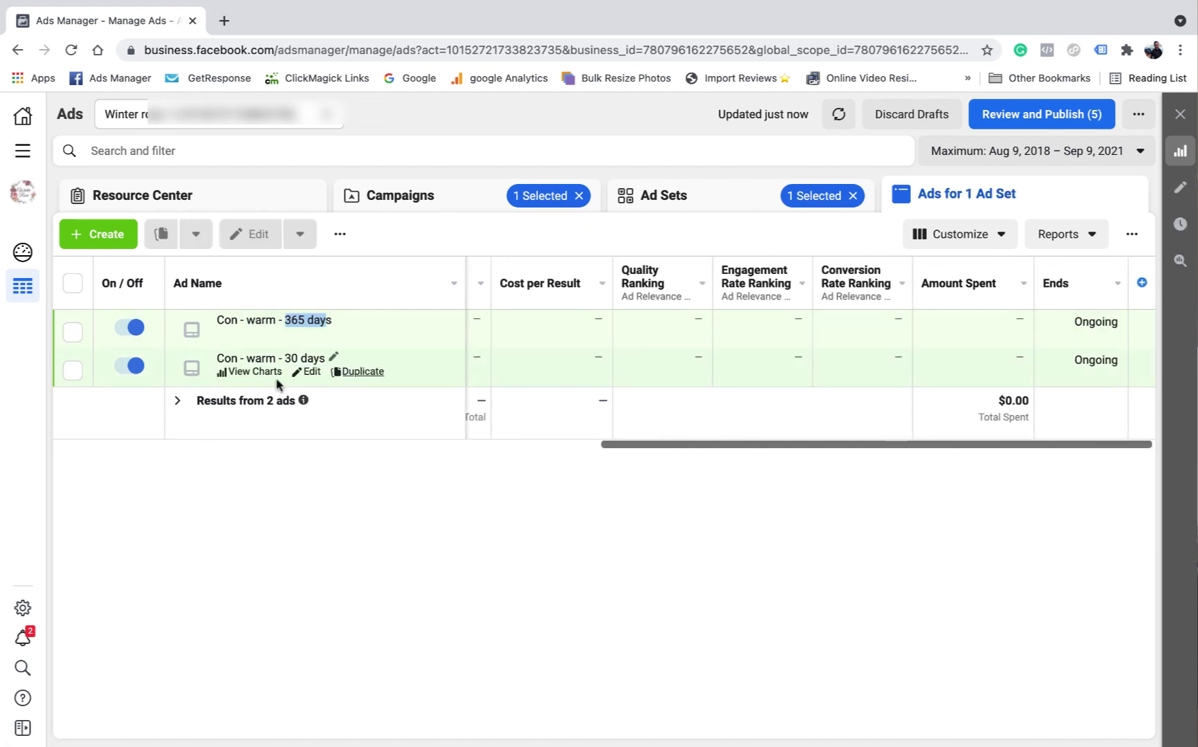
click(468, 512)
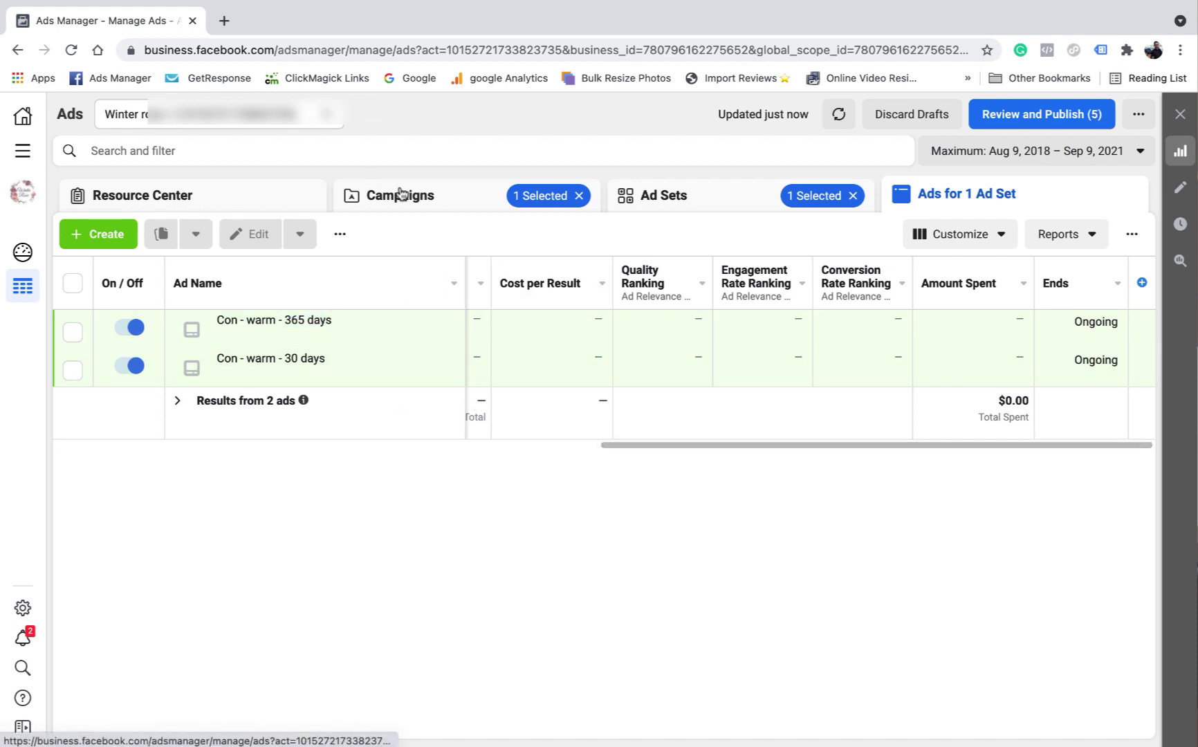
drag(730, 447, 143, 384)
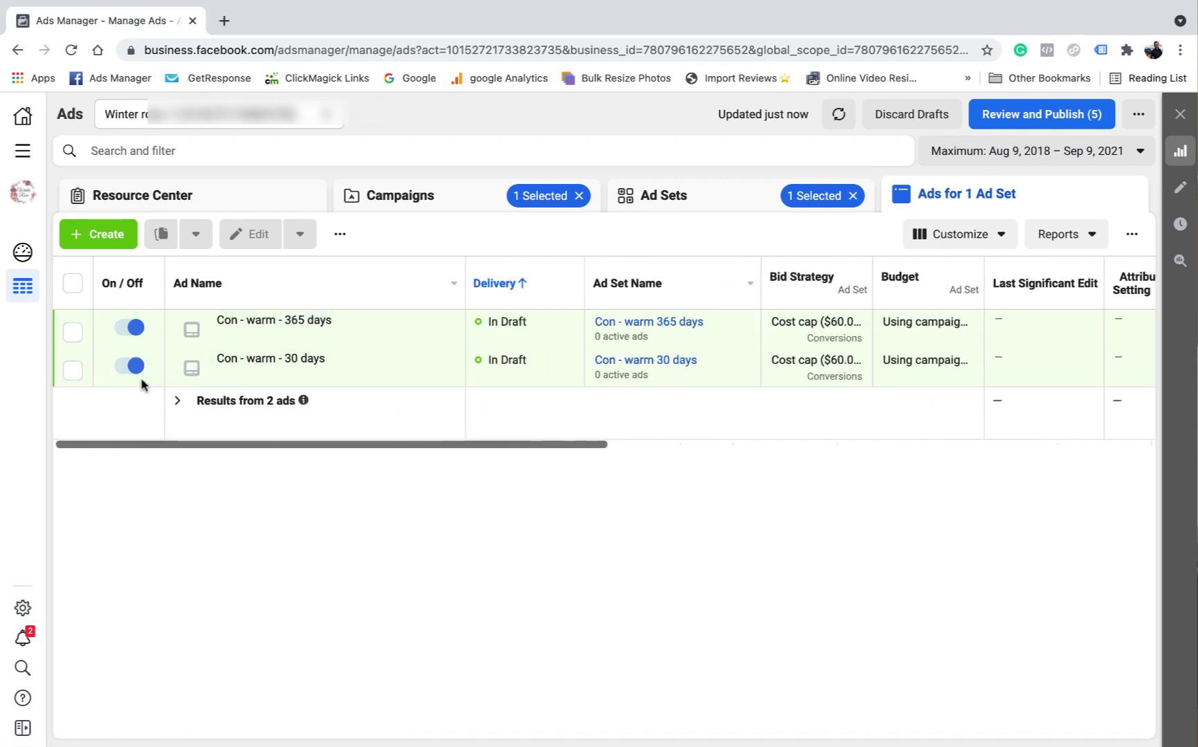
click(403, 198)
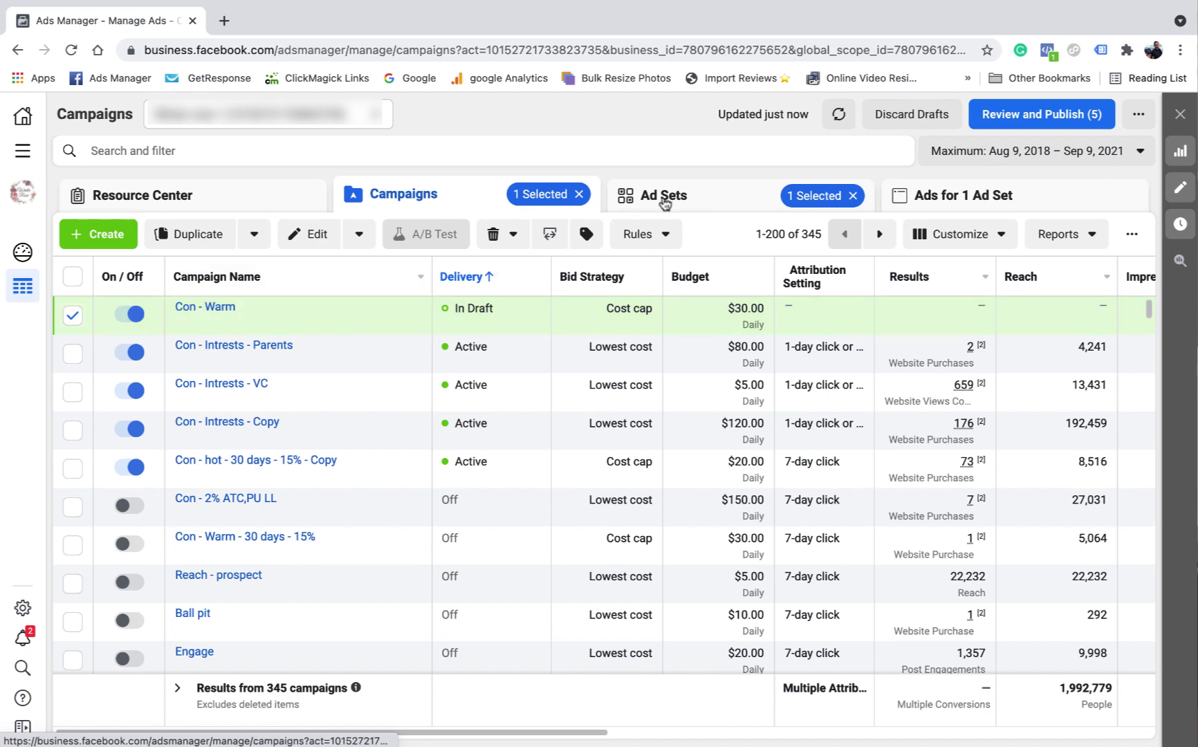
- In Ad Sets, deselect the 365-day ad set, then show all ads for the Con - Warm campaign
click(664, 197)
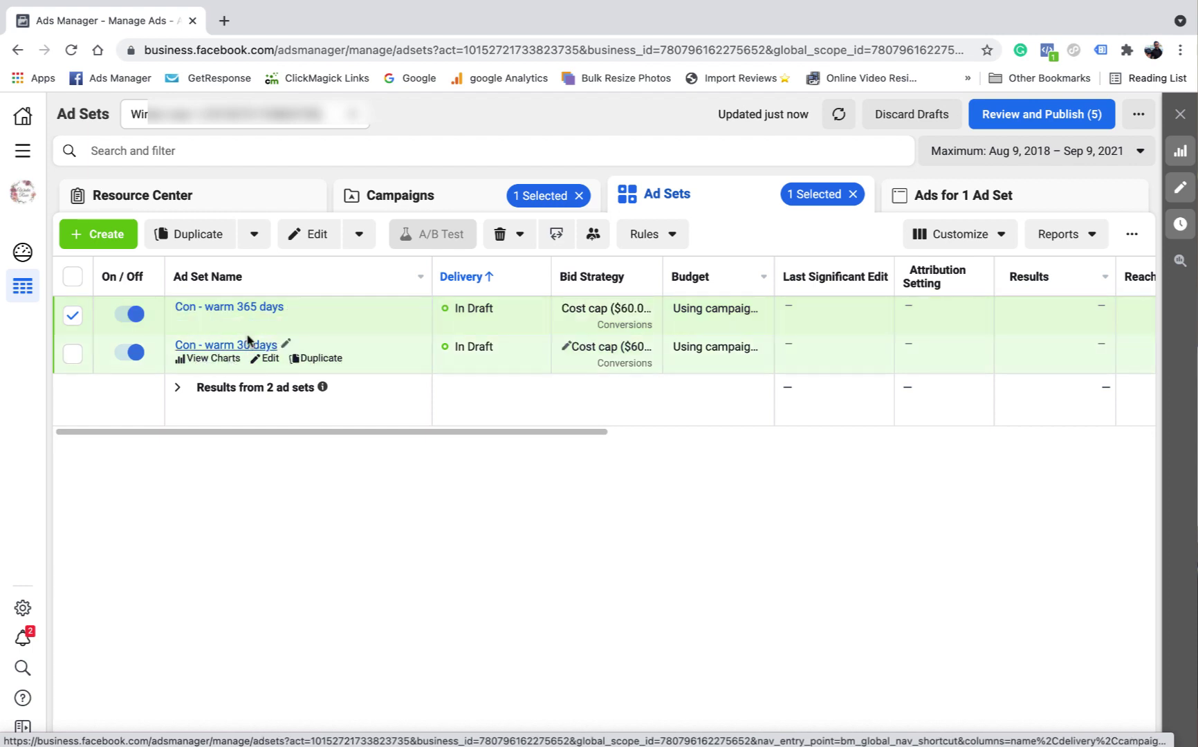
click(74, 317)
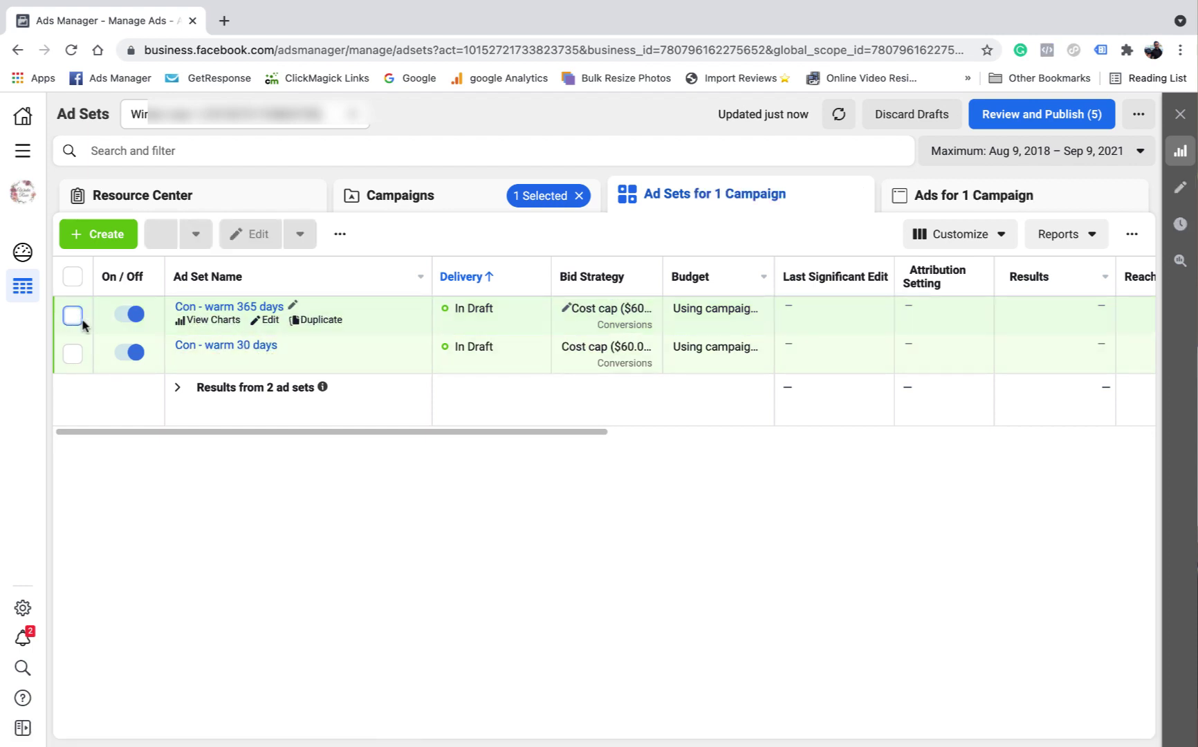
click(959, 201)
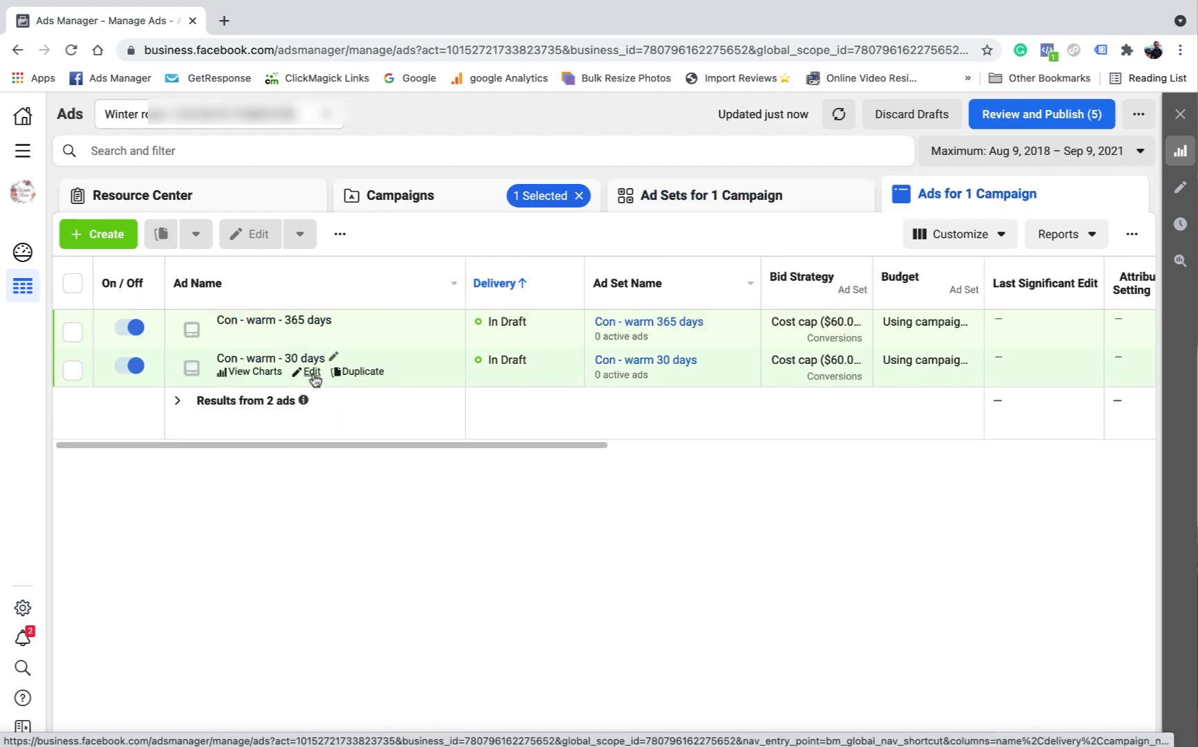
click(385, 382)
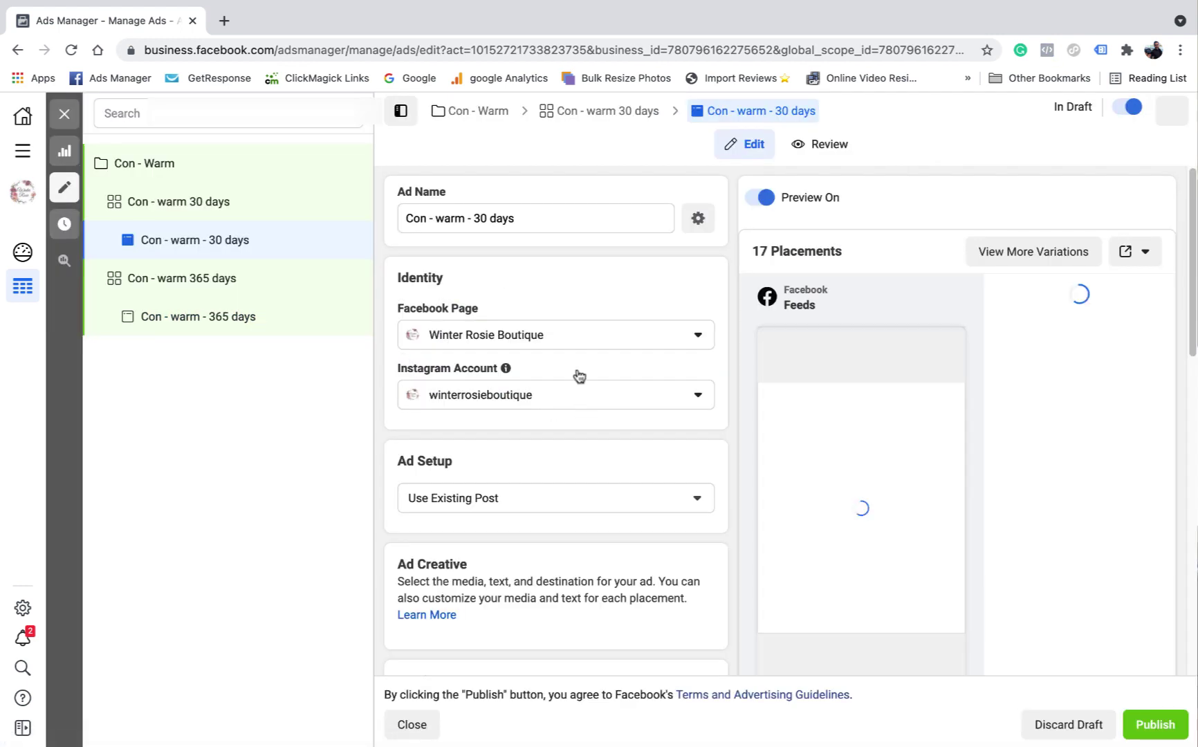
scroll(573, 374, down, 5)
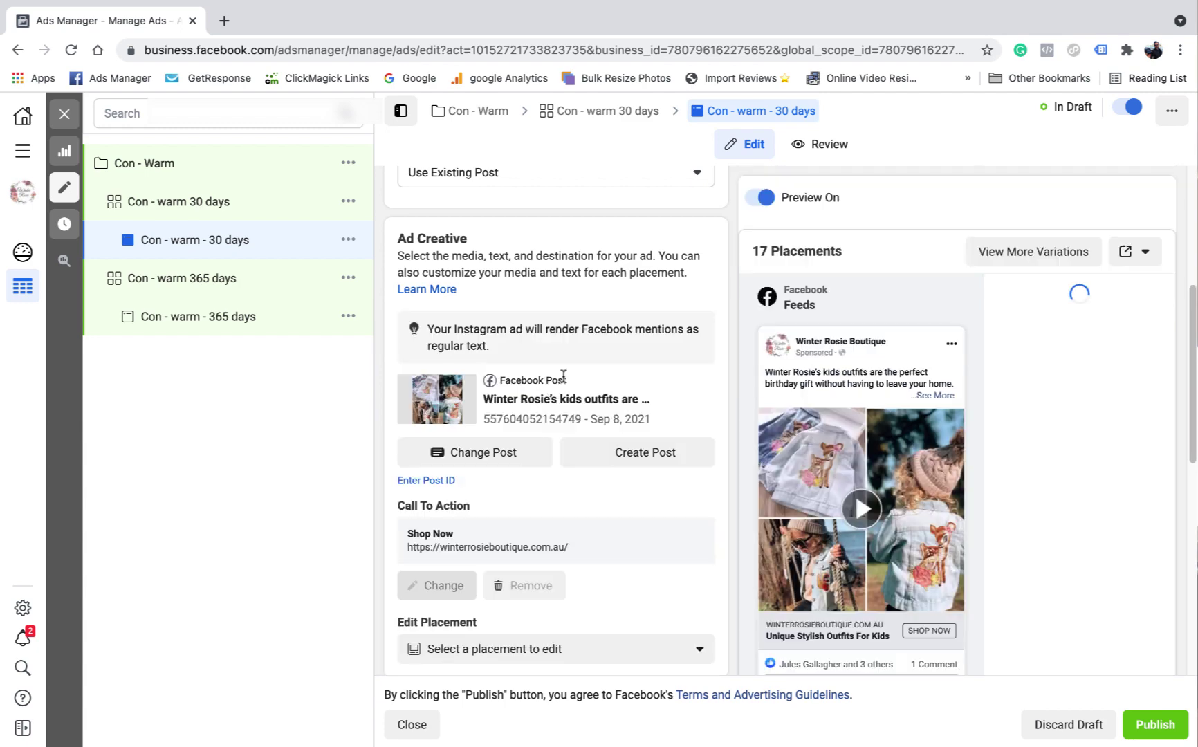
scroll(563, 377, down, 4)
scroll(565, 382, down, 5)
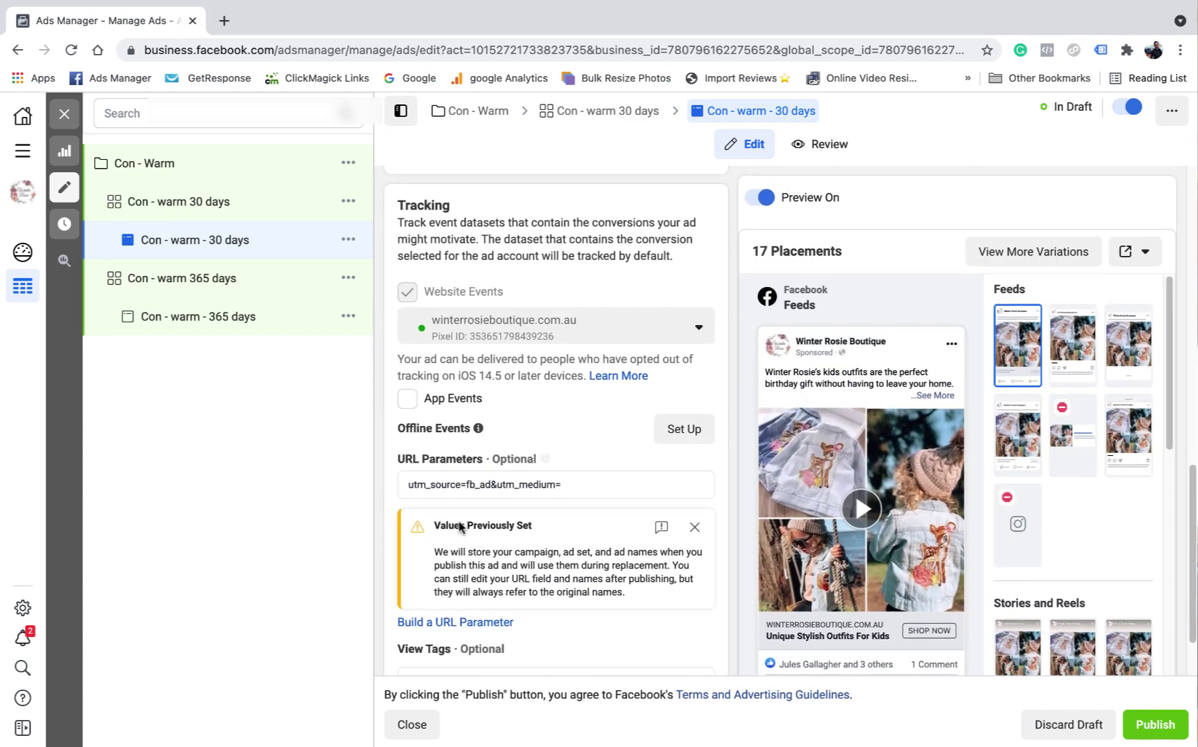
scroll(540, 579, up, 14)
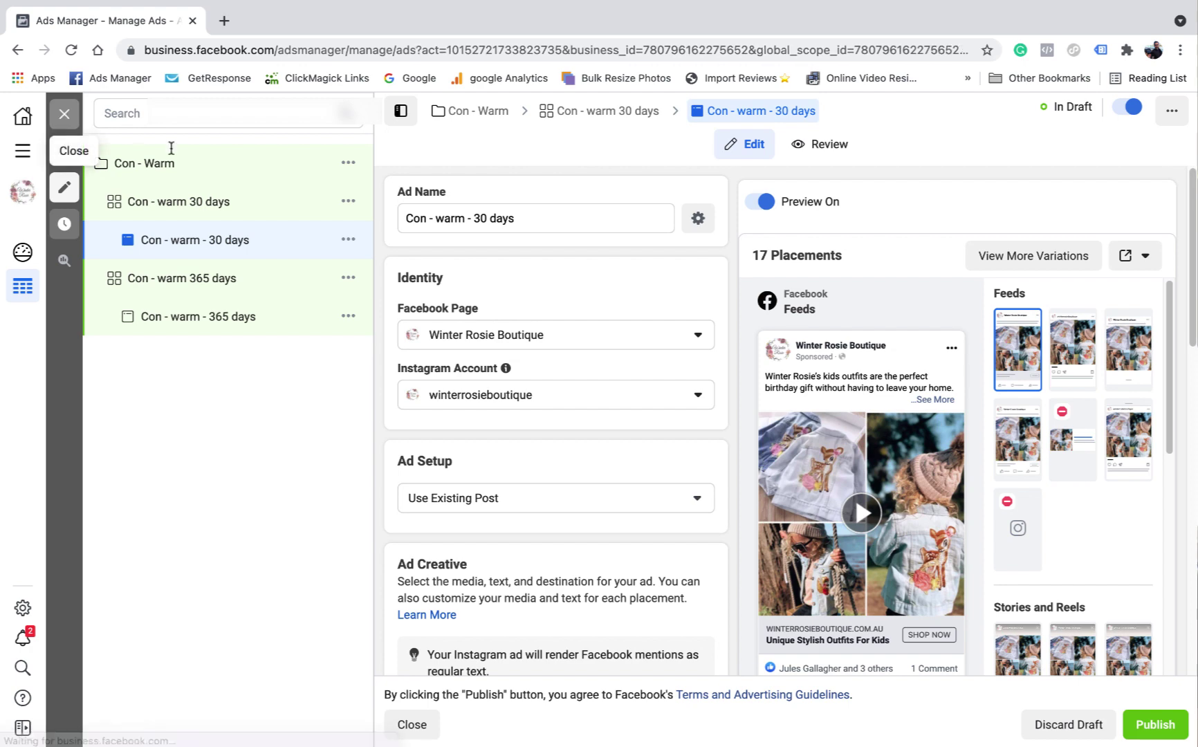
click(64, 115)
click(72, 371)
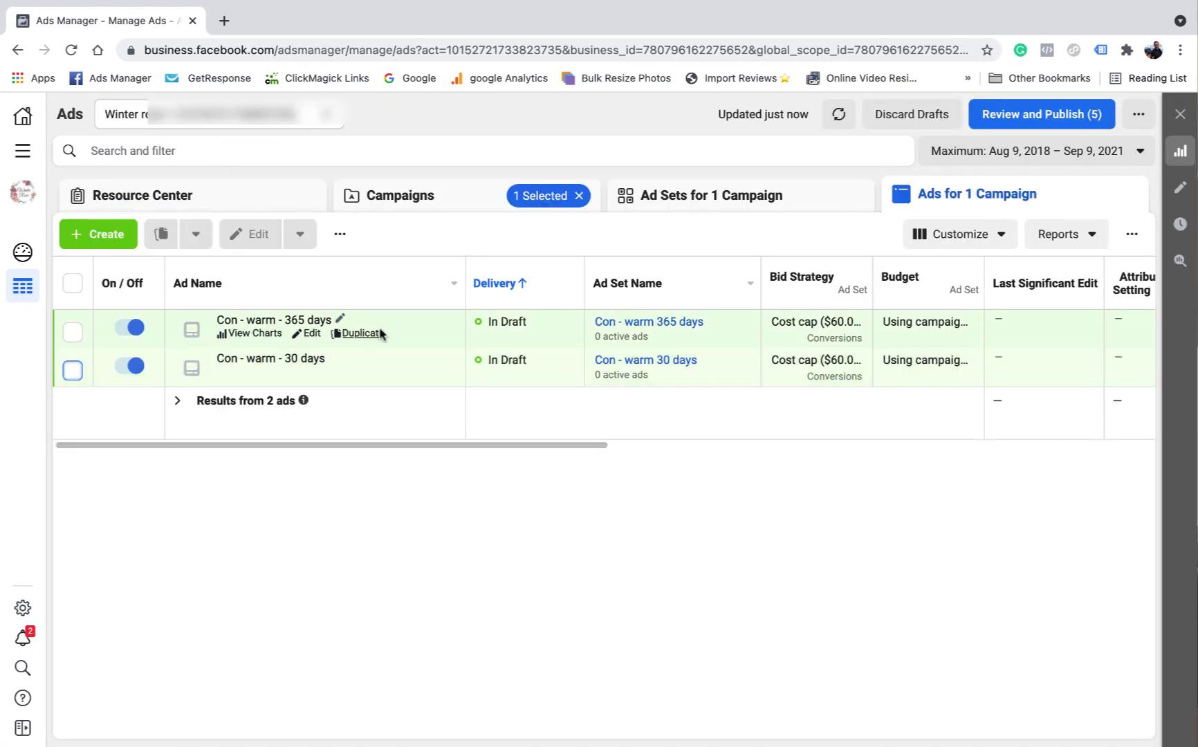
drag(536, 448, 1075, 117)
- Review and publish all five Con - Warm draft items
click(1043, 118)
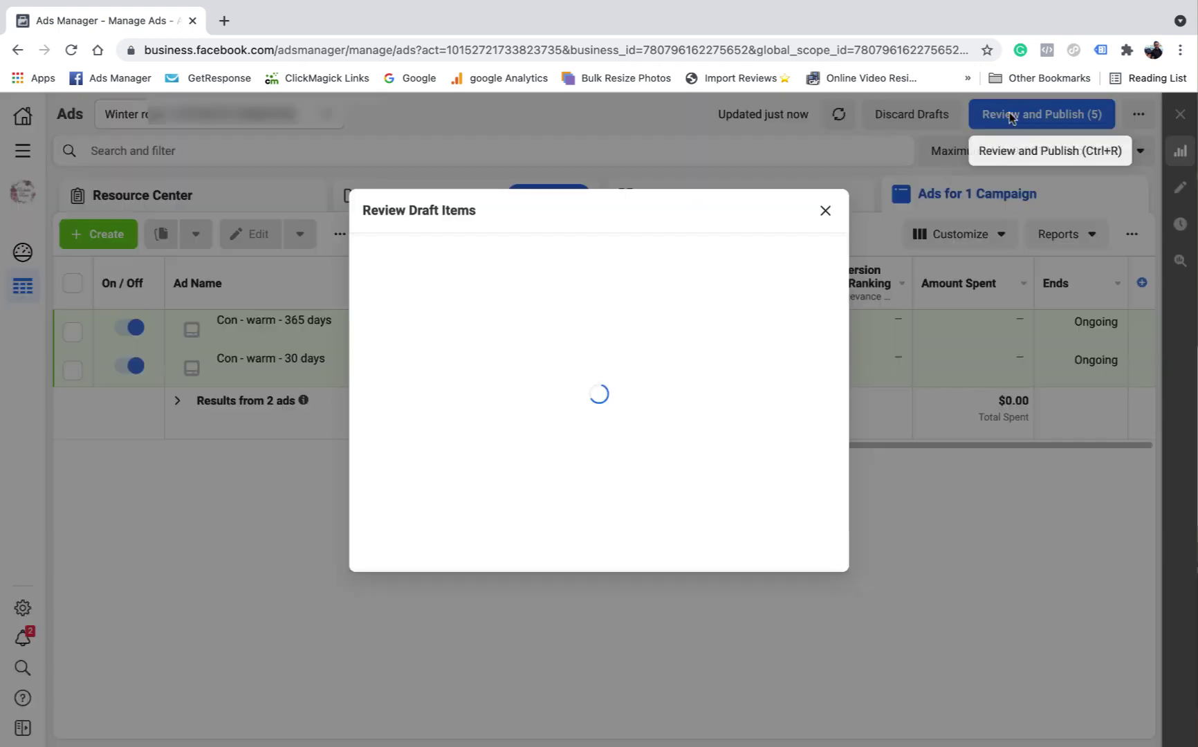
click(865, 487)
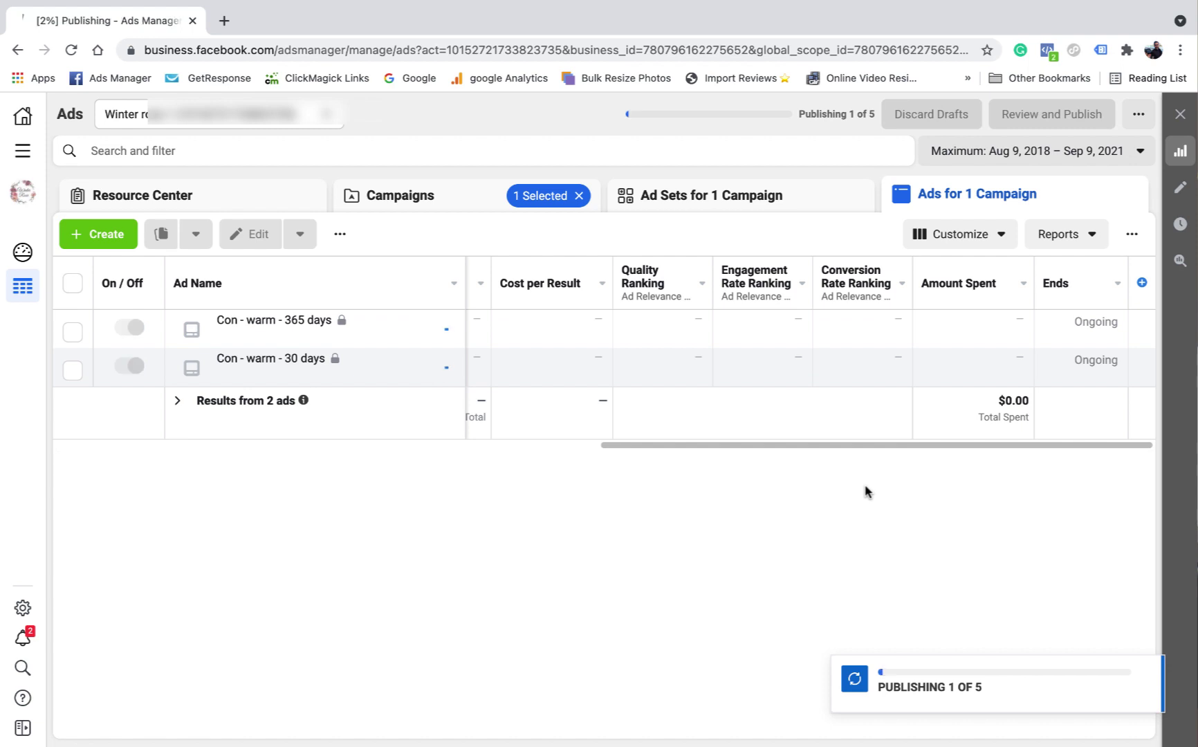